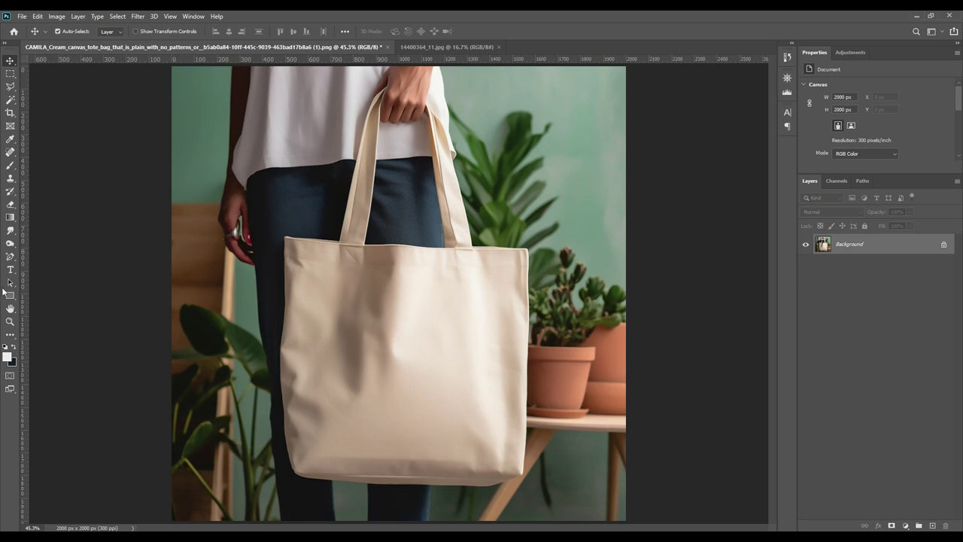
Step: Start a Pen tool shape at the base of the bag's left strap and trace its outer edge up to the hand
left_click(10, 257)
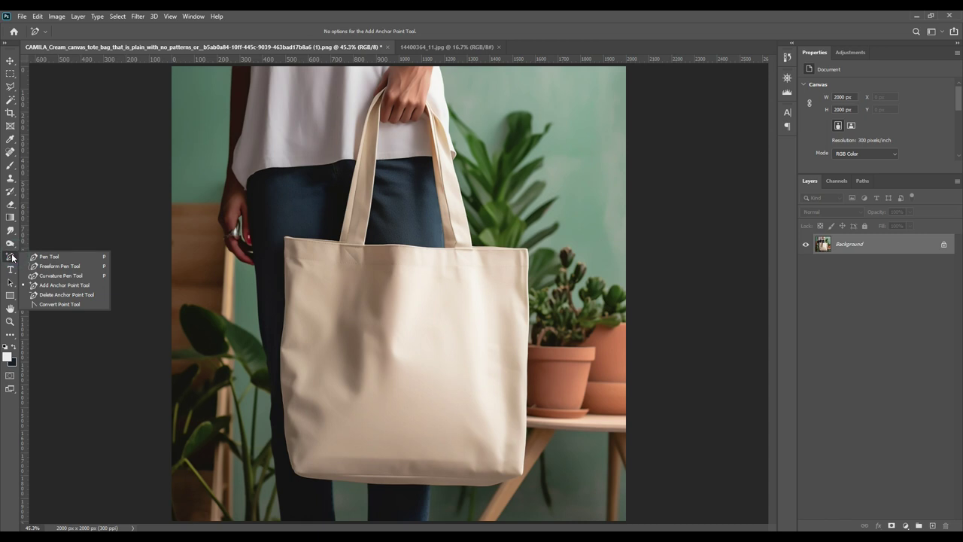
left_click(35, 257)
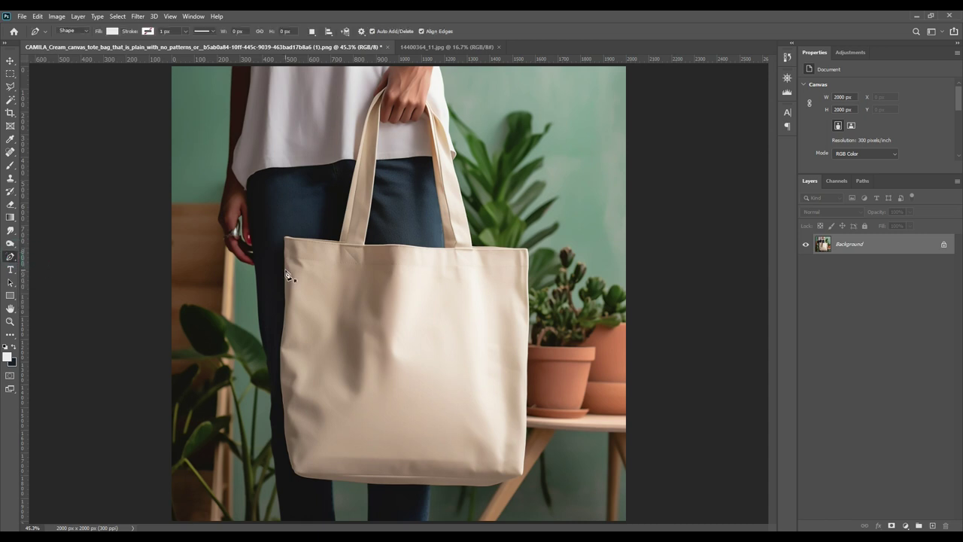
key("ctrl+plus")
key("ctrl+plus")
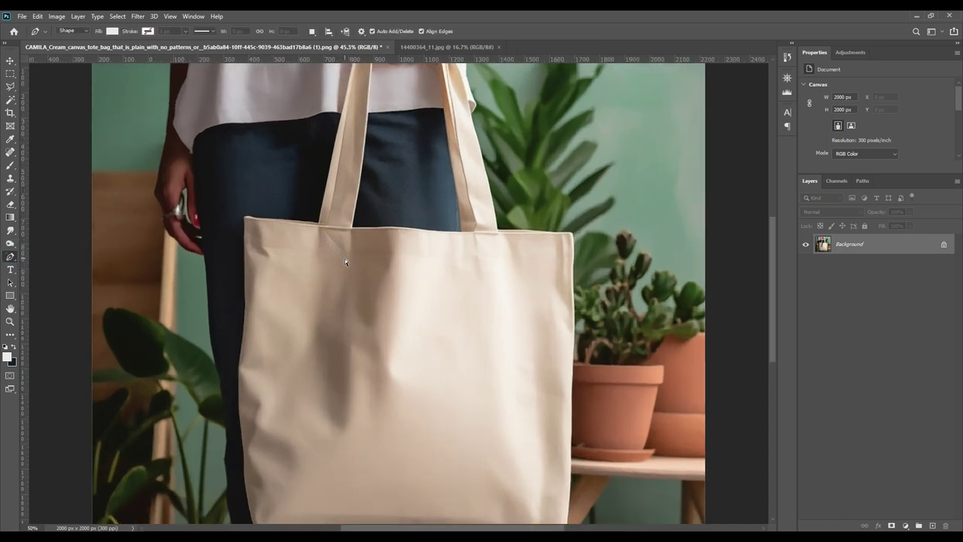
key("ctrl+plus")
key("ctrl+plus")
left_click_drag(266, 157, 360, 435)
left_click(266, 441)
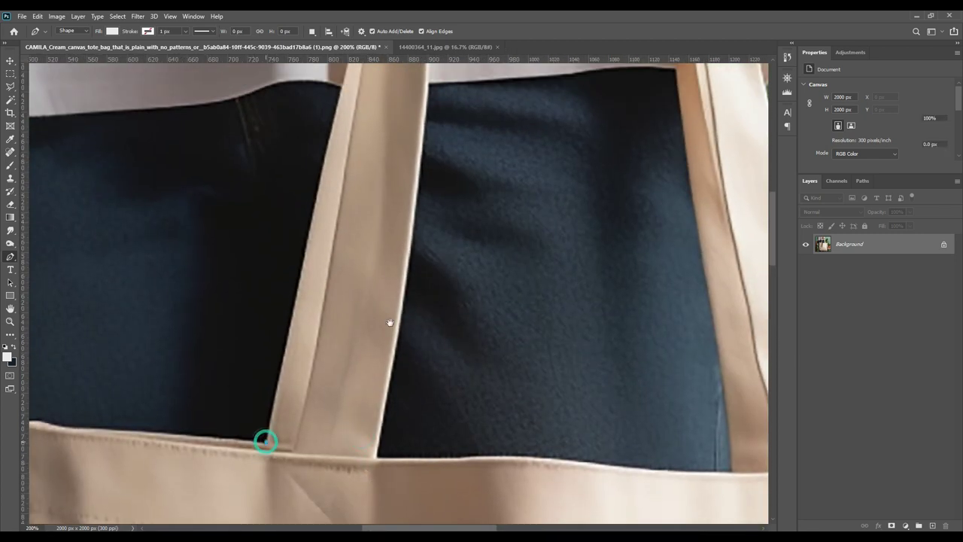
left_click_drag(462, 207, 408, 507)
left_click(352, 139)
left_click_drag(432, 118, 432, 166)
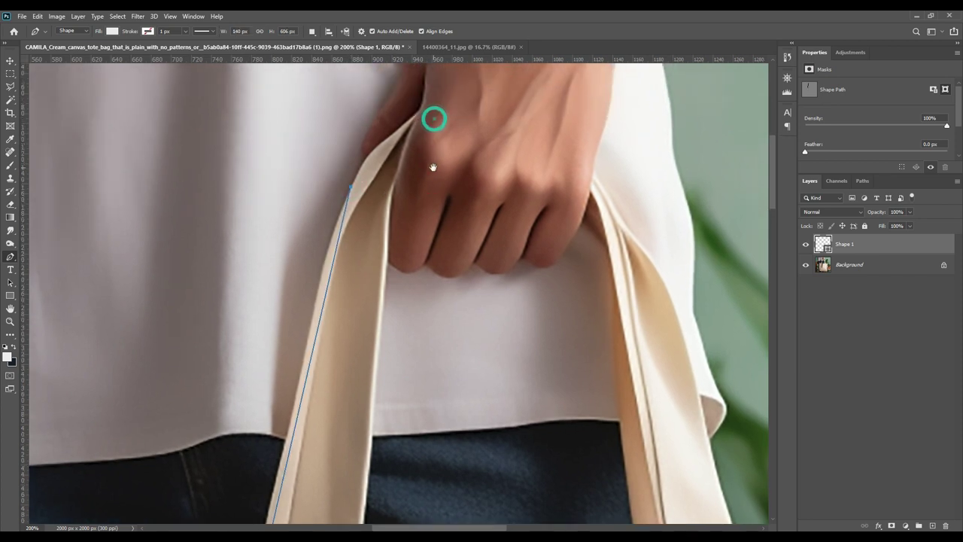
left_click(419, 112)
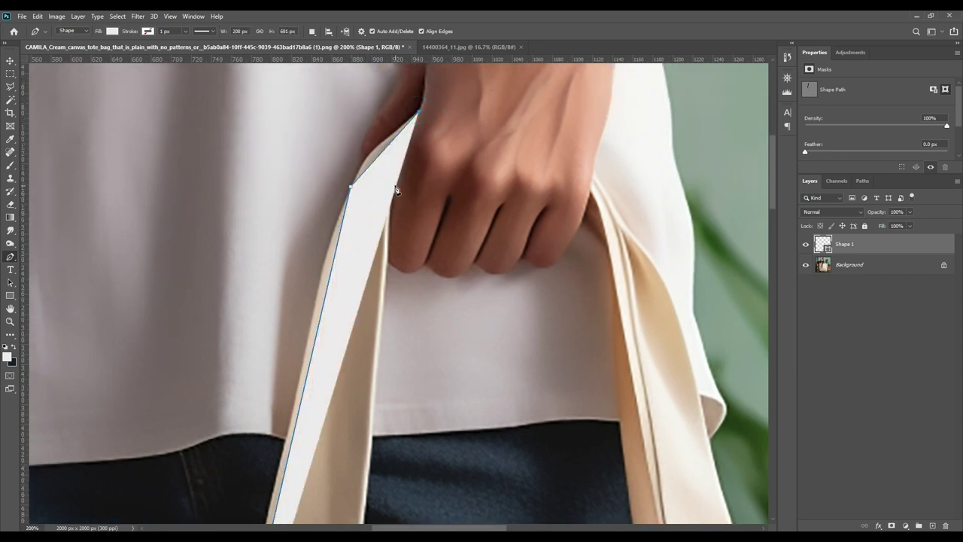
Step: Set the left strap shape layer's opacity to 0%
left_click_drag(897, 212, 848, 215)
type("0")
key("Return")
Step: Trace the left strap's inner edge down to the bag rim and close the path at its starting point
left_click(395, 184)
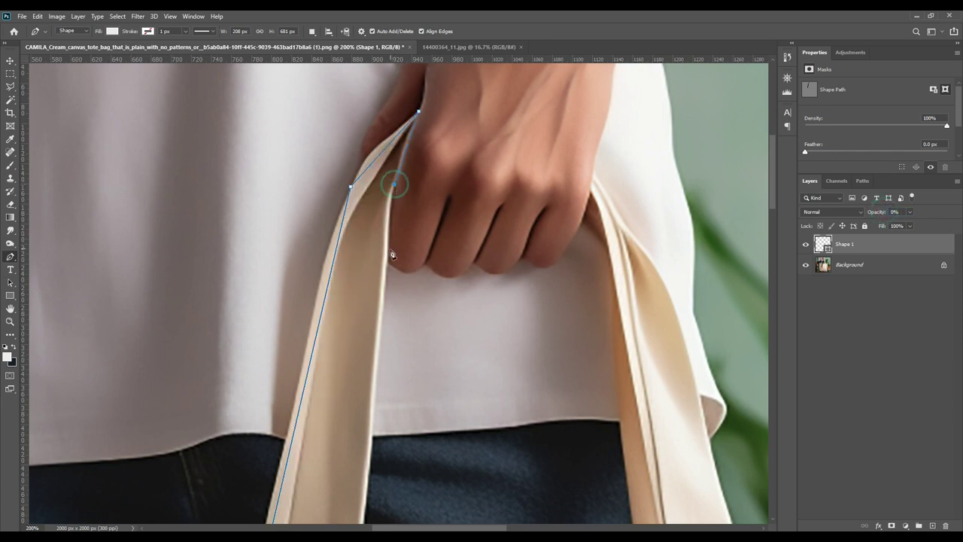
left_click(389, 263)
scroll(503, 361, "down", 5)
scroll(503, 361, "left", 2)
left_click(444, 306)
left_click_drag(665, 248, 393, 245)
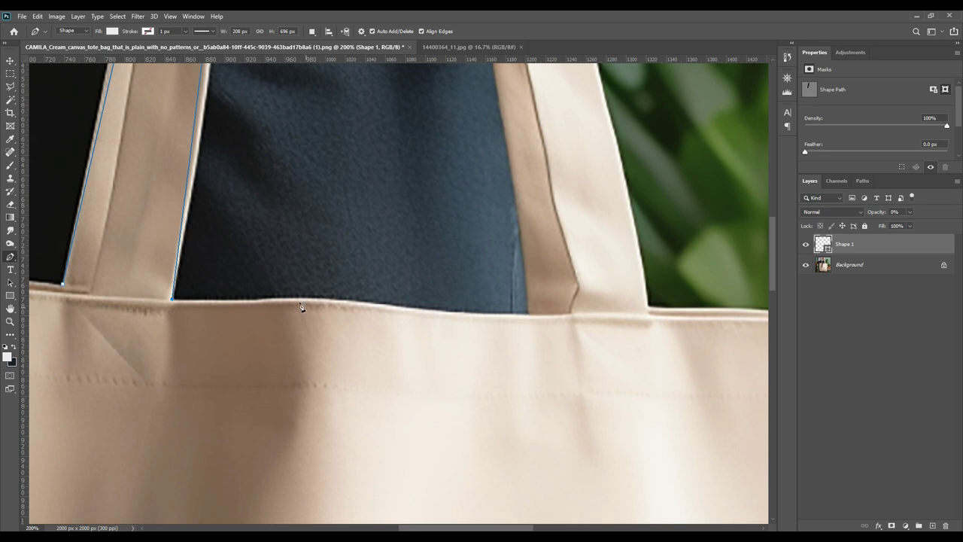
left_click(90, 294)
left_click(88, 286)
left_click(62, 284)
Step: Start a second Pen tool shape at the right strap's inner base and trace its inner edge up to the hand
left_click_drag(157, 224, 213, 342)
left_click_drag(473, 340, 311, 344)
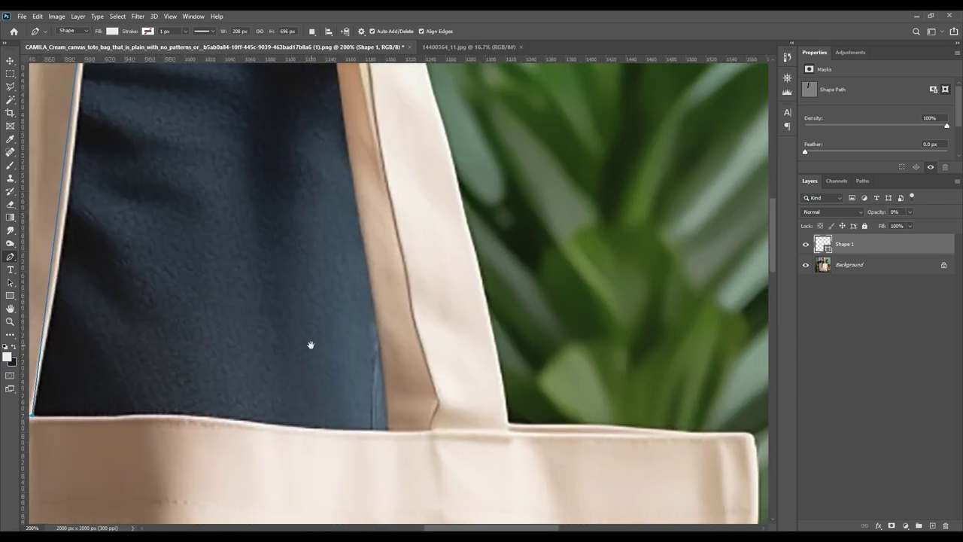
left_click(12, 259)
left_click(33, 257)
left_click(387, 429)
left_click_drag(396, 286, 456, 429)
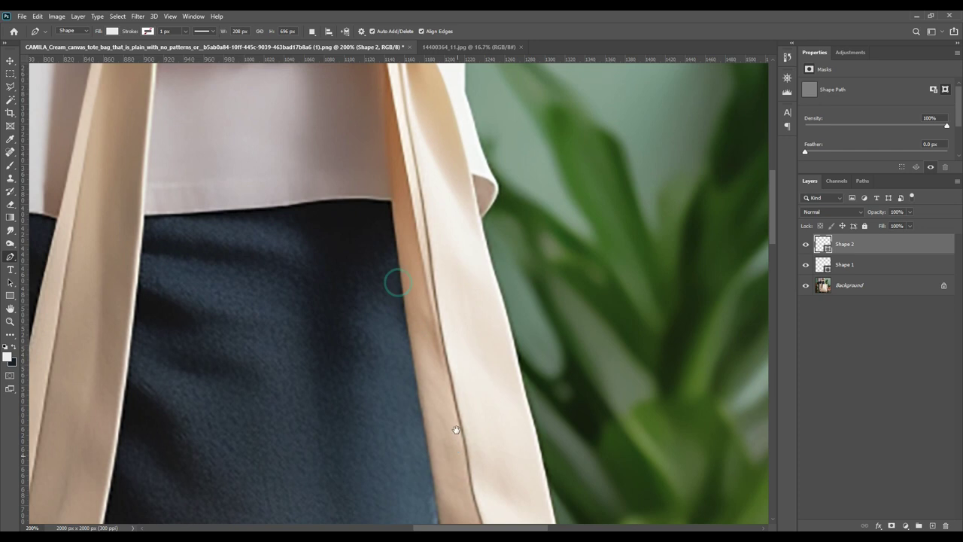
left_click_drag(442, 356, 460, 435)
left_click(395, 142)
left_click(407, 93)
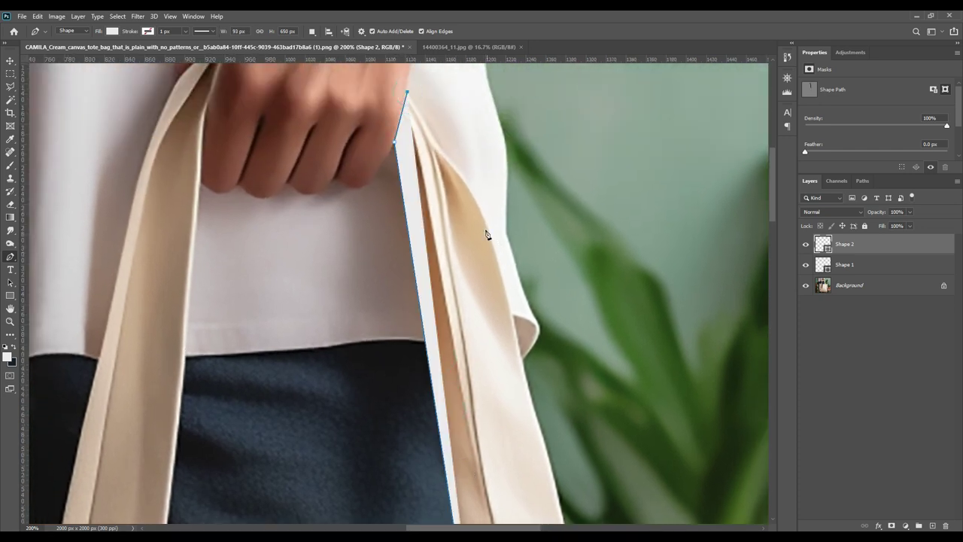
Step: Trace the right strap's outer edge down to the bag rim and nudge the last anchor point down onto the seam
left_click(441, 146)
left_click_drag(555, 364, 442, 175)
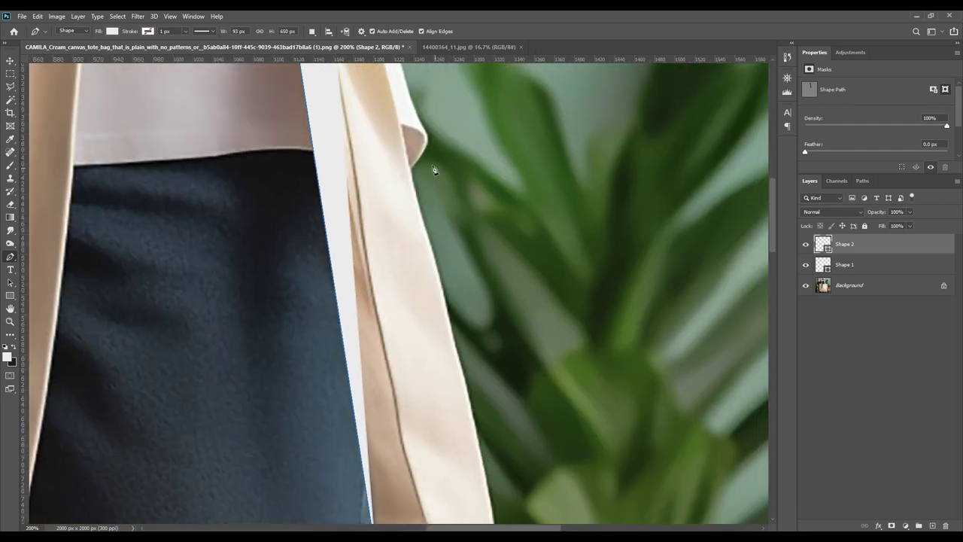
left_click(398, 112)
left_click_drag(482, 372, 439, 213)
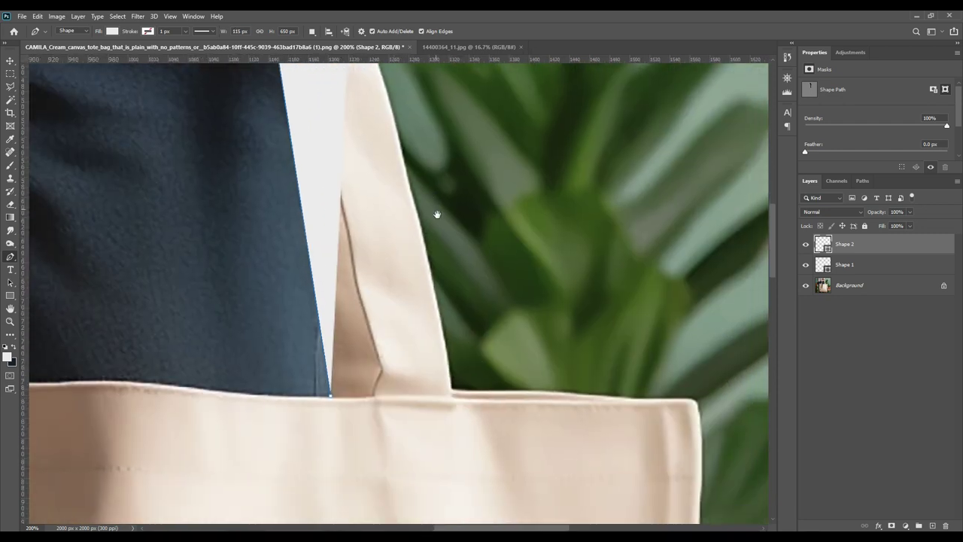
left_click(452, 391)
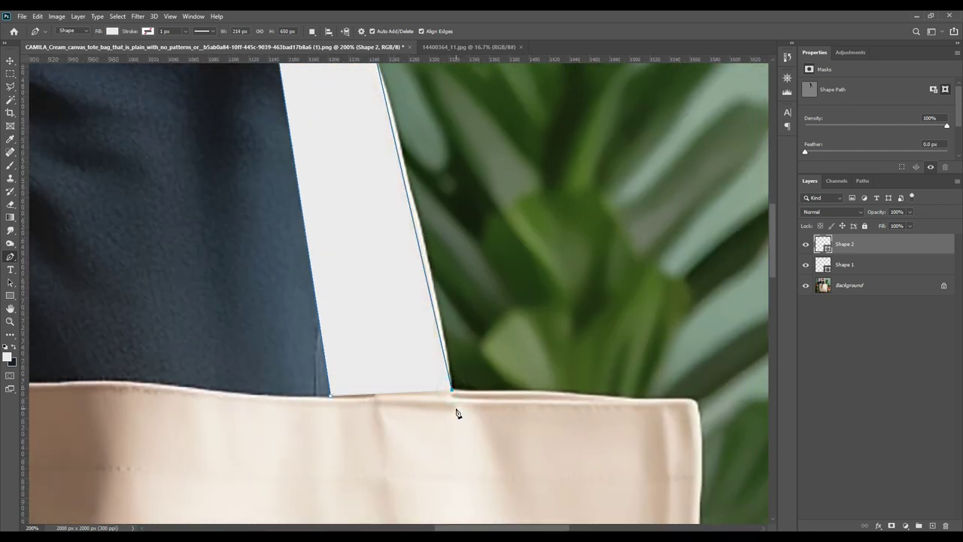
key("Down")
key("Down")
key("Down")
key("Down")
key("Down")
key("Down")
key("Down")
key("Down")
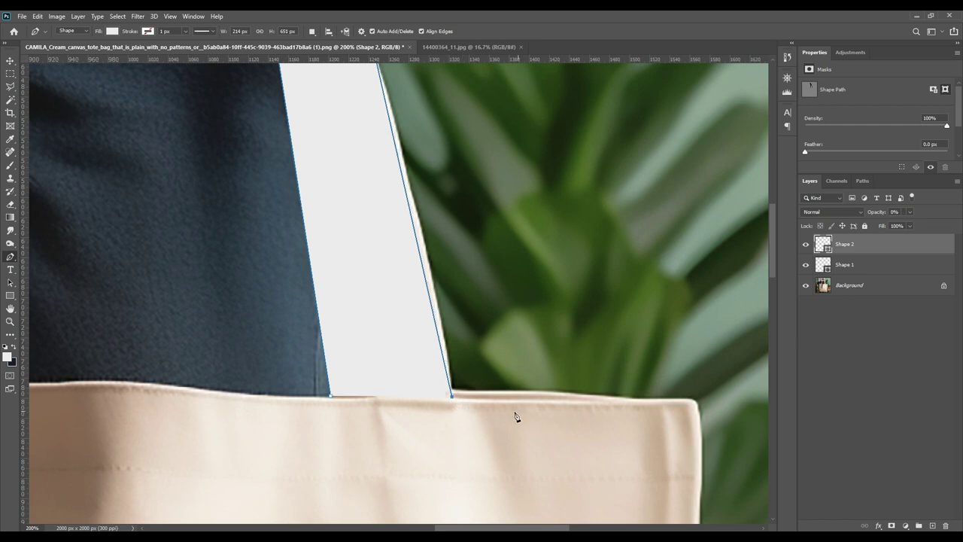
Step: Set the right strap shape layer's opacity to 0% and close its path at the starting point
key("0")
key("0")
left_click(331, 399)
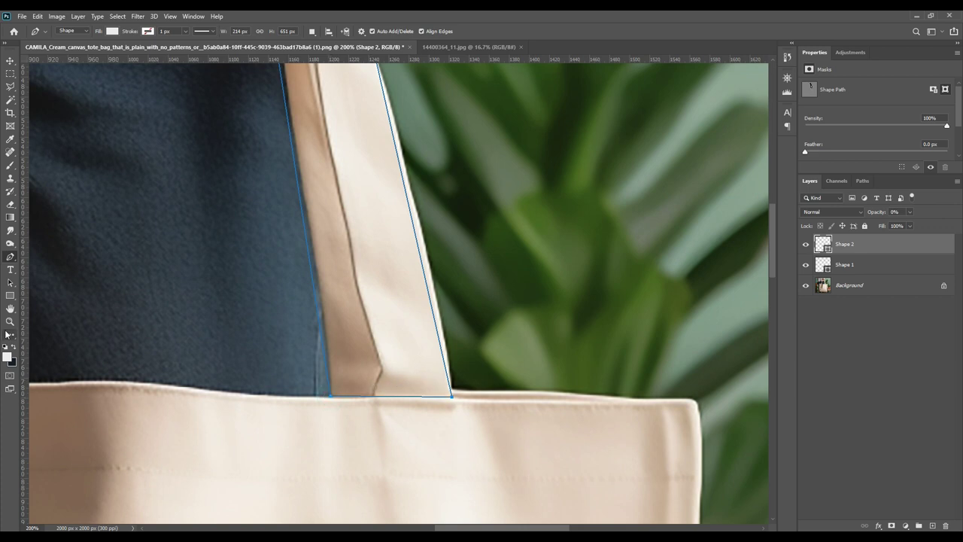
Step: Add anchor points near the right strap's inner base and along its bottom edge, adjusting them to fit the strap
right_click(9, 257)
left_click(62, 287)
left_click(324, 335)
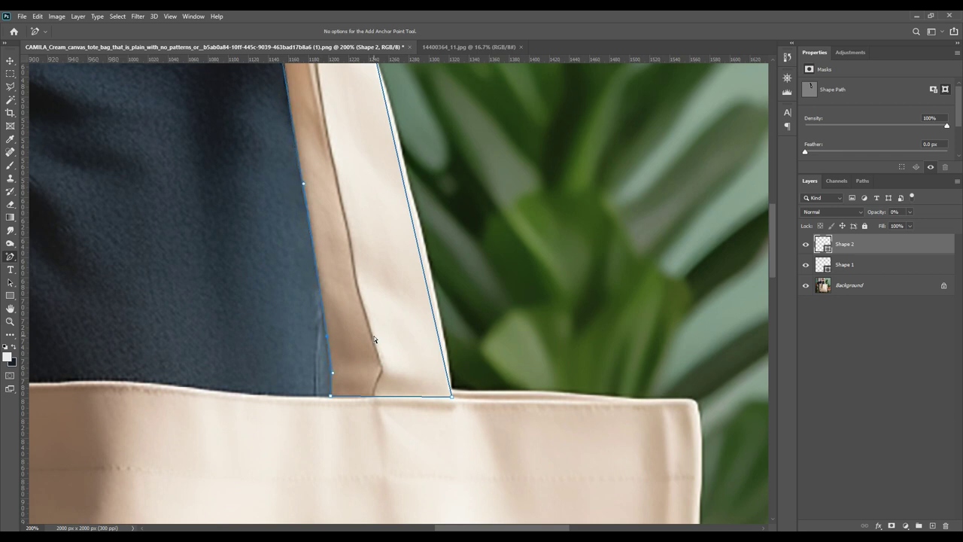
left_click_drag(333, 372, 331, 372)
left_click_drag(327, 336, 325, 335)
left_click(350, 397)
left_click(400, 398)
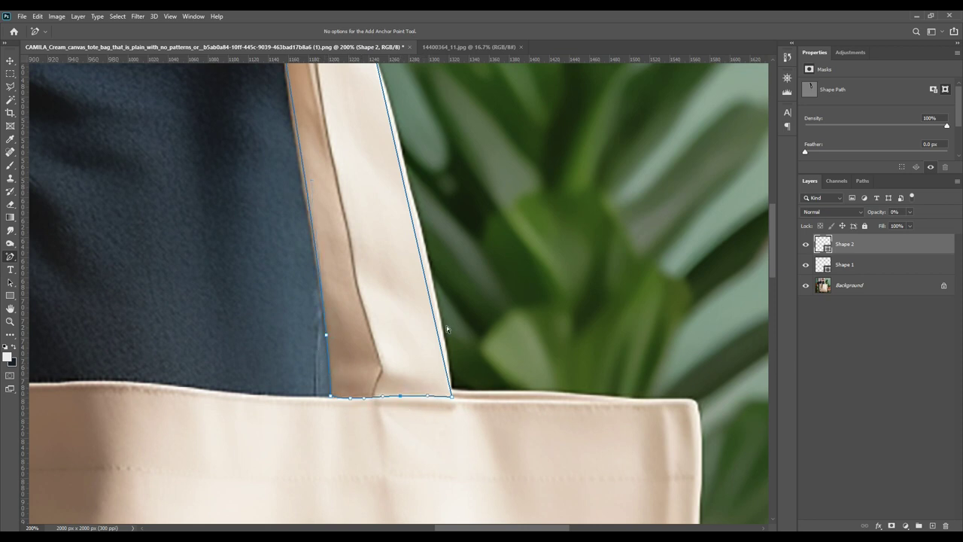
Step: Add an anchor point on the right strap's lower outer edge and nudge it outward to the fabric edge
left_click(430, 301)
key("Right")
key("Right")
key("Right")
key("Right")
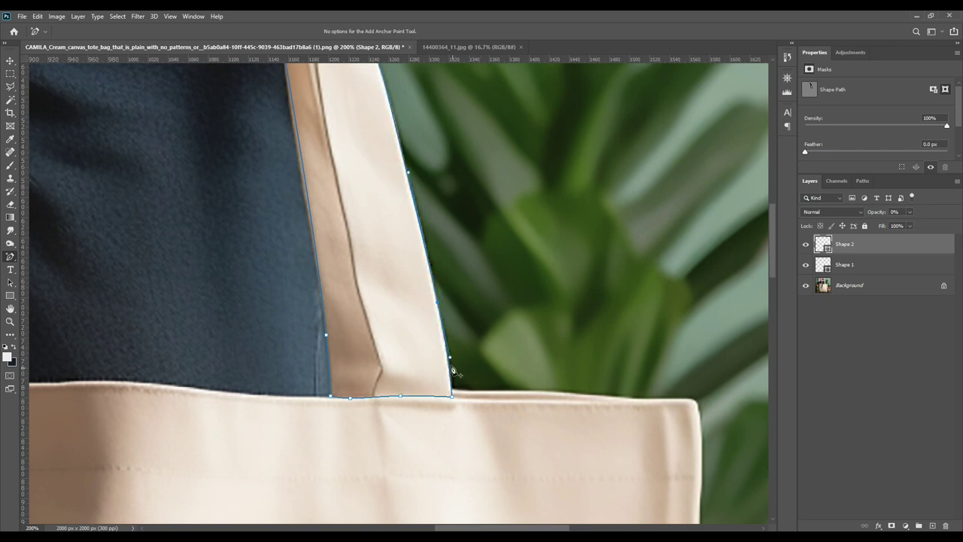
Step: Bend the right strap's inner path below the hand with added anchor points so it follows the fabric edge
scroll(500, 414, "up", 5)
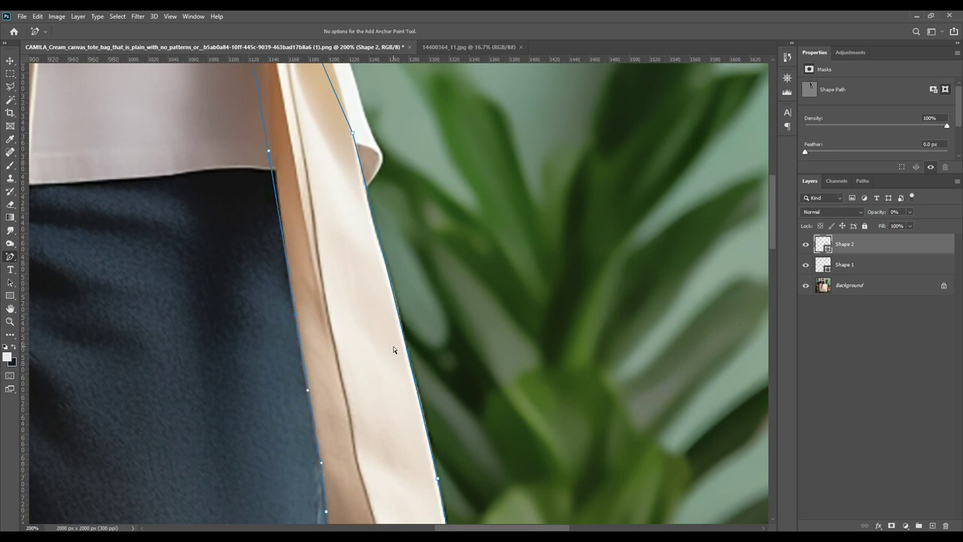
scroll(364, 349, "up", 5)
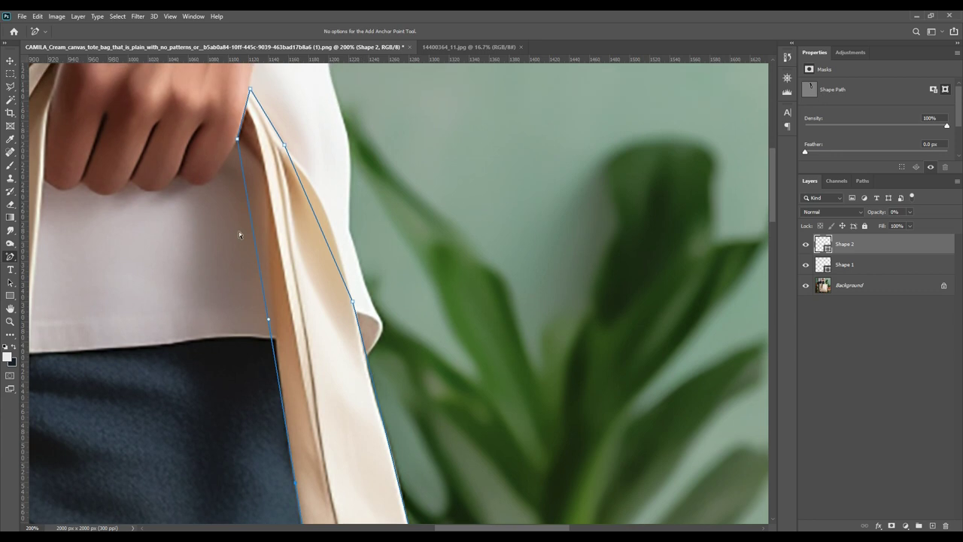
left_click_drag(244, 176, 268, 181)
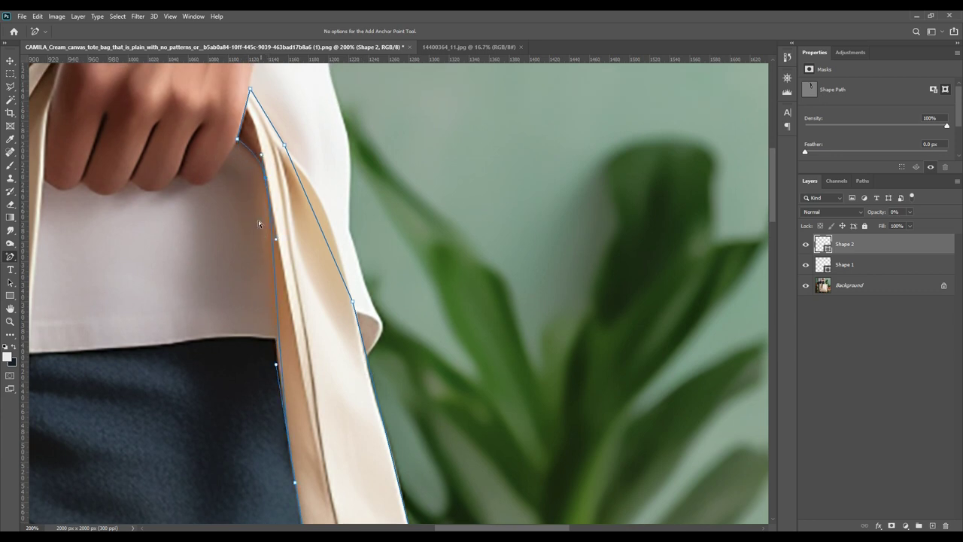
left_click_drag(276, 290, 271, 290)
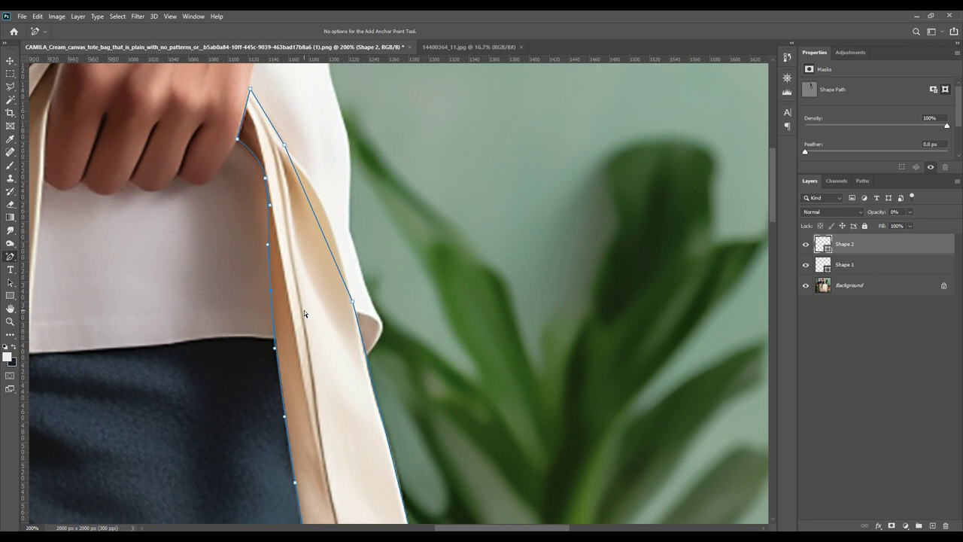
Step: Add an anchor point on the right strap's upper outer edge and pull it outward to match the curve
scroll(304, 311, "up", 3)
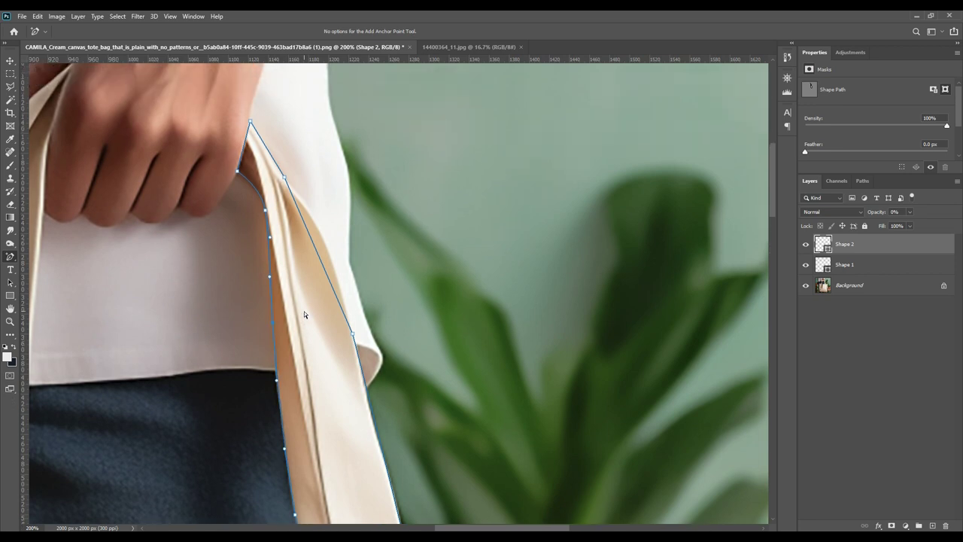
left_click(320, 292)
left_click_drag(320, 292, 327, 280)
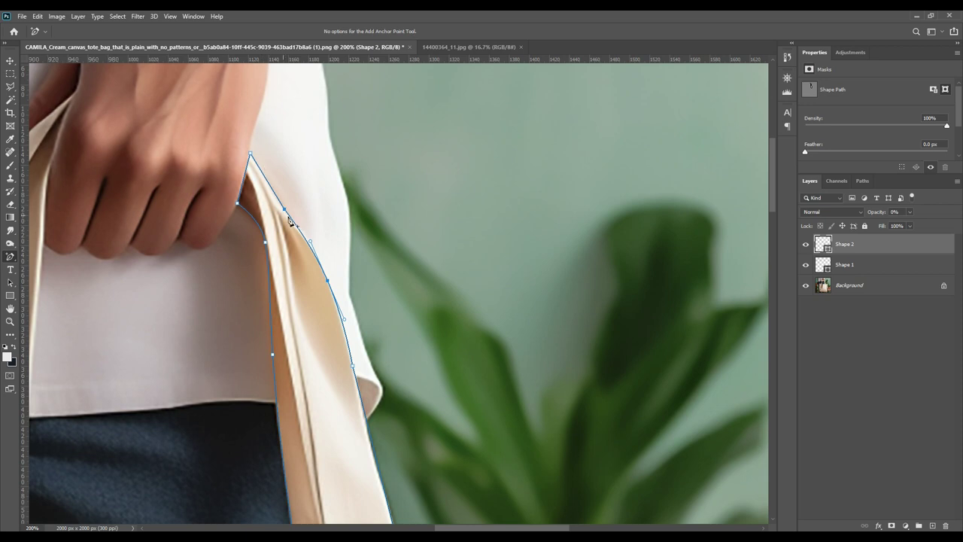
Step: Add anchor points along the middle of the right strap's outer edge and nudge the path onto the fabric edge
scroll(411, 412, "down", 5)
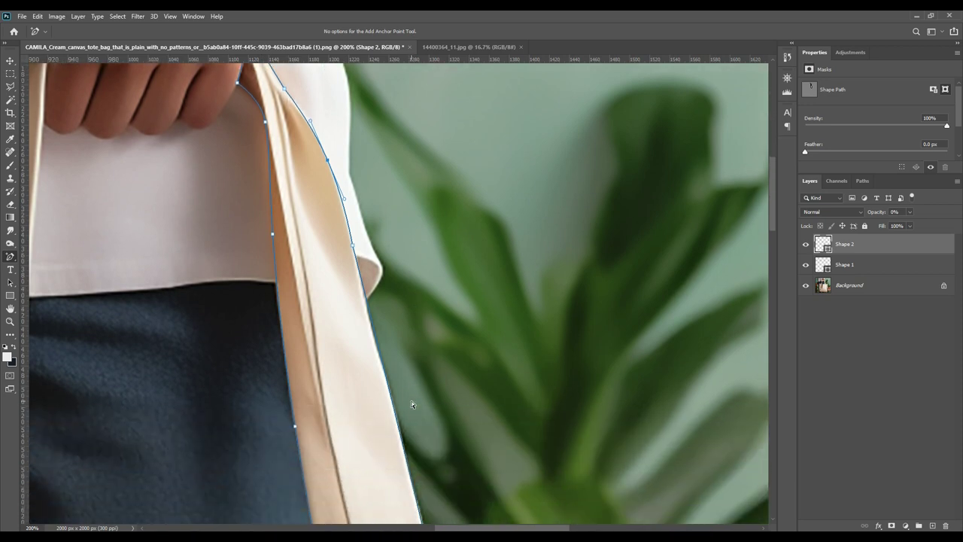
left_click(392, 410)
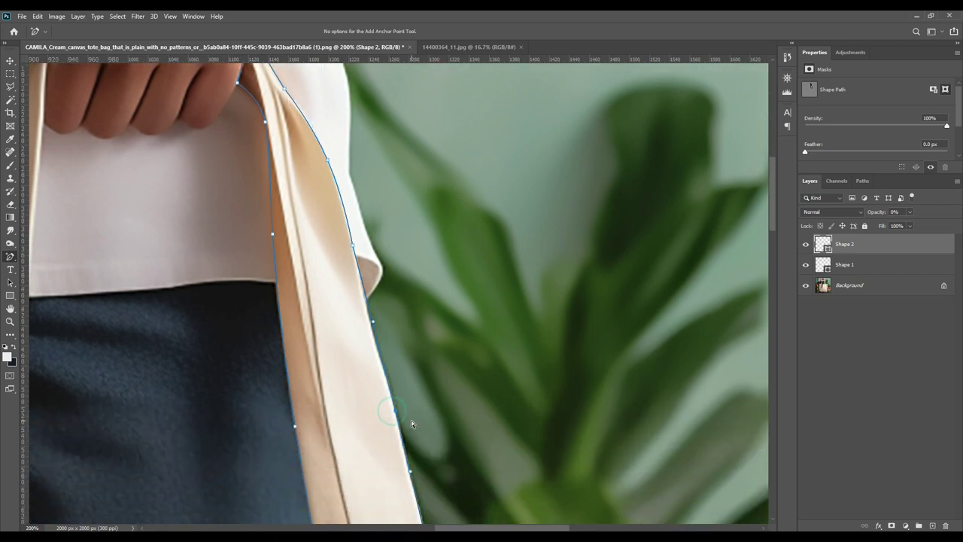
left_click(366, 311)
key("Right")
key("Down")
key("Down")
key("Down")
key("Down")
key("Down")
key("Right")
scroll(402, 343, "down", 5)
left_click(419, 400)
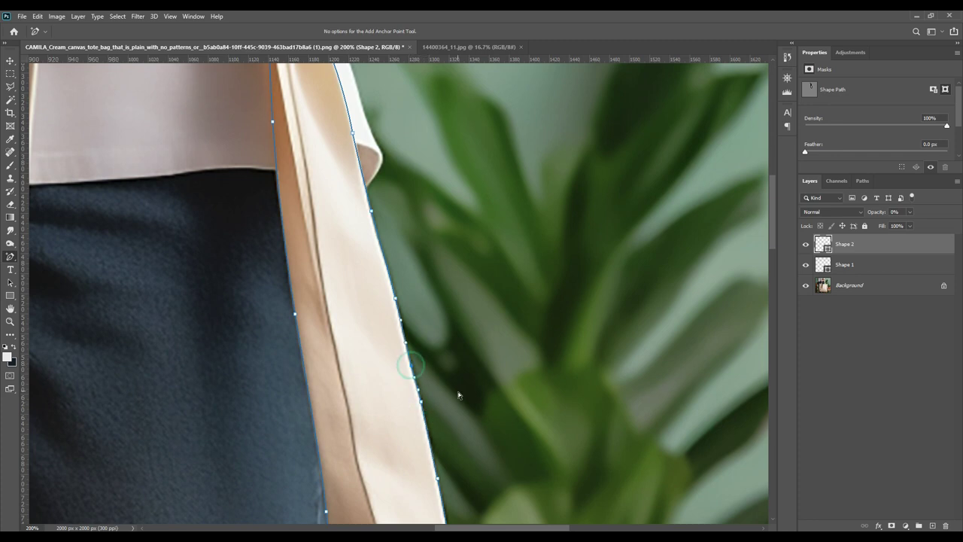
Step: Refine the top of the right strap's outer path beside the hand with additional anchor points
scroll(460, 395, "up", 2)
scroll(460, 393, "up", 5)
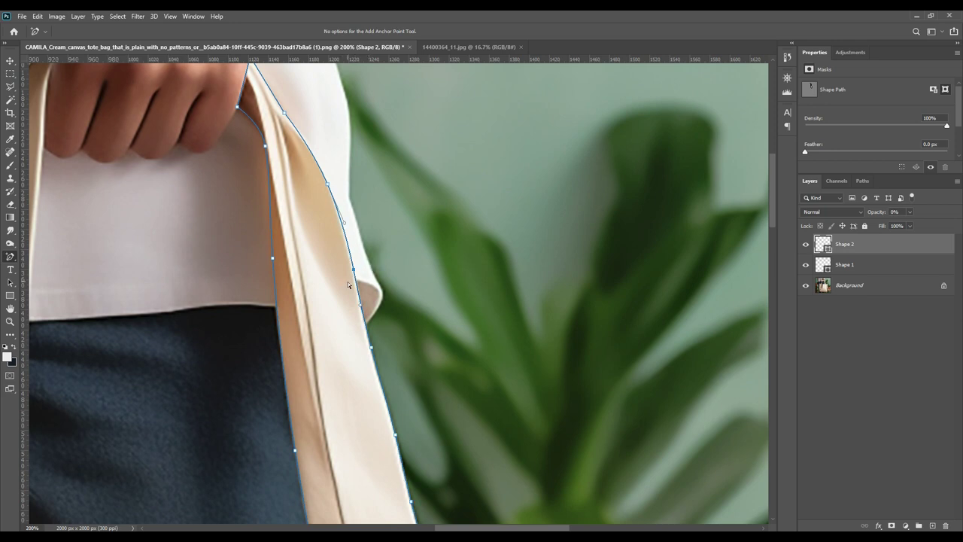
scroll(359, 284, "up", 2)
scroll(309, 220, "up", 2)
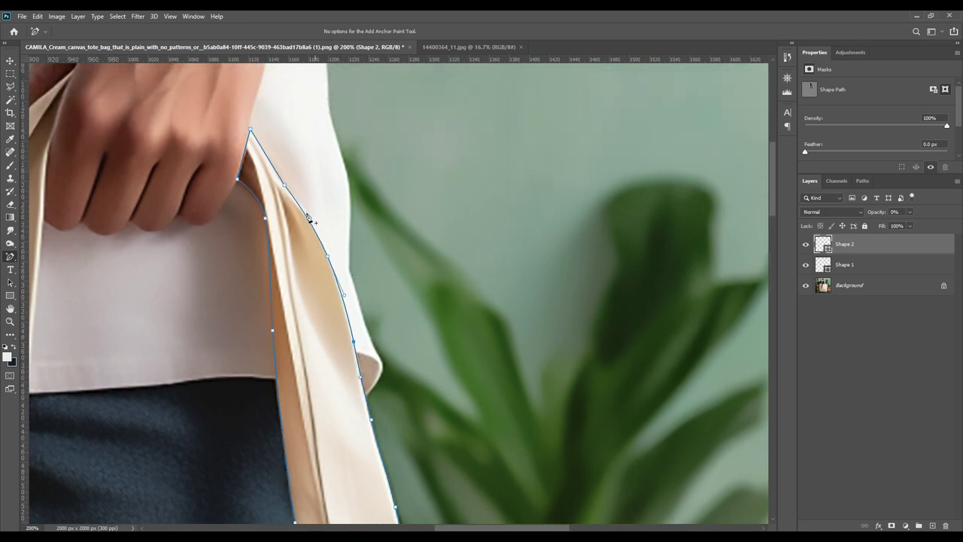
left_click(268, 157)
left_click(276, 172)
left_click(307, 216)
Step: Add an anchor point midway along the right strap's inner edge
scroll(449, 294, "down", 5)
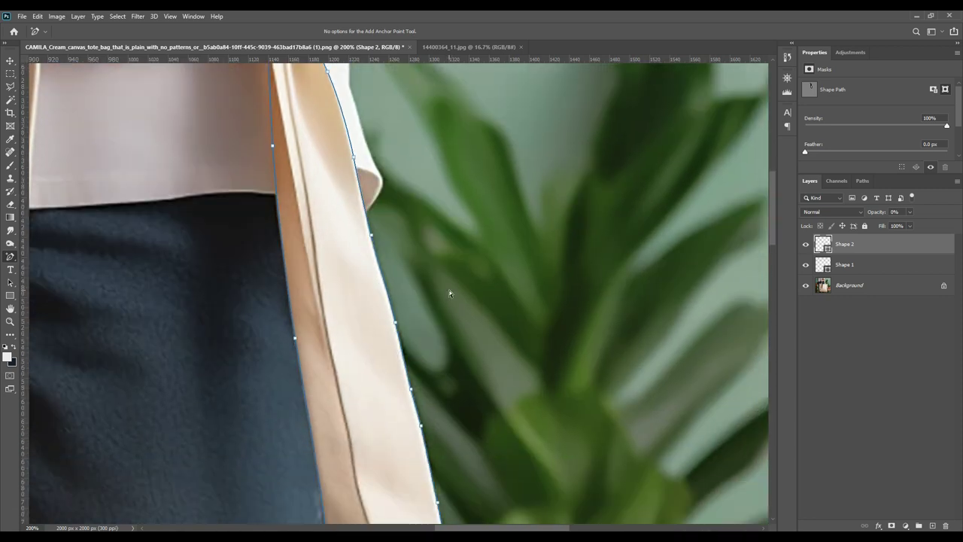
scroll(449, 293, "down", 3)
scroll(449, 294, "down", 1)
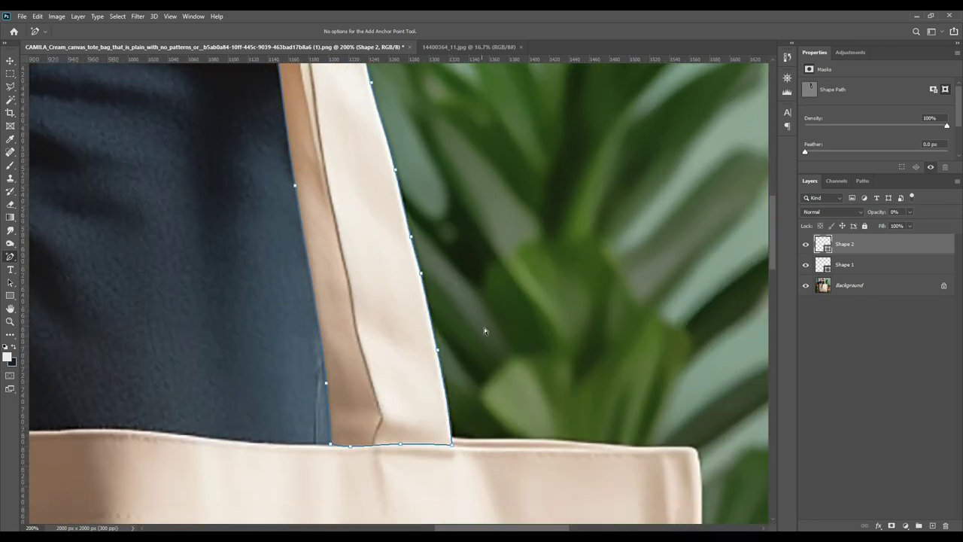
left_click(304, 238)
Step: Select the Shape 1 layer, add an anchor point on the left strap's inner edge and nudge it outward to the fabric edge
left_click_drag(229, 246, 609, 311)
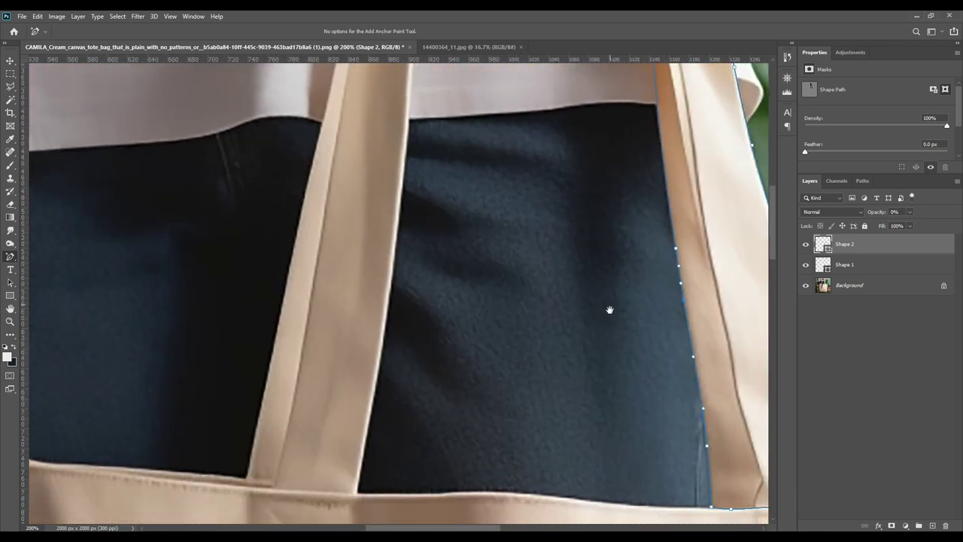
left_click(829, 269)
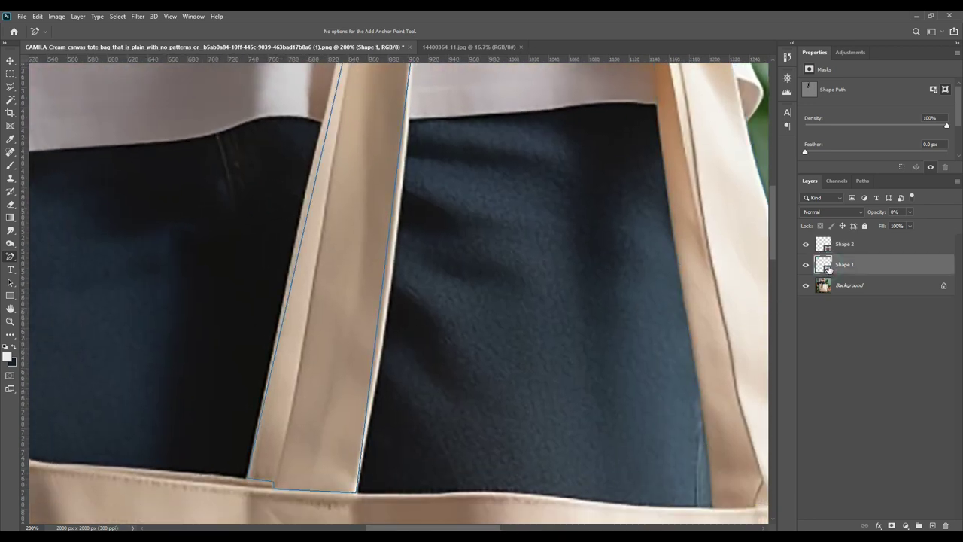
left_click(386, 275)
left_click(384, 272)
left_click(386, 267)
key("Right")
key("Right")
key("Right")
key("Right")
key("Right")
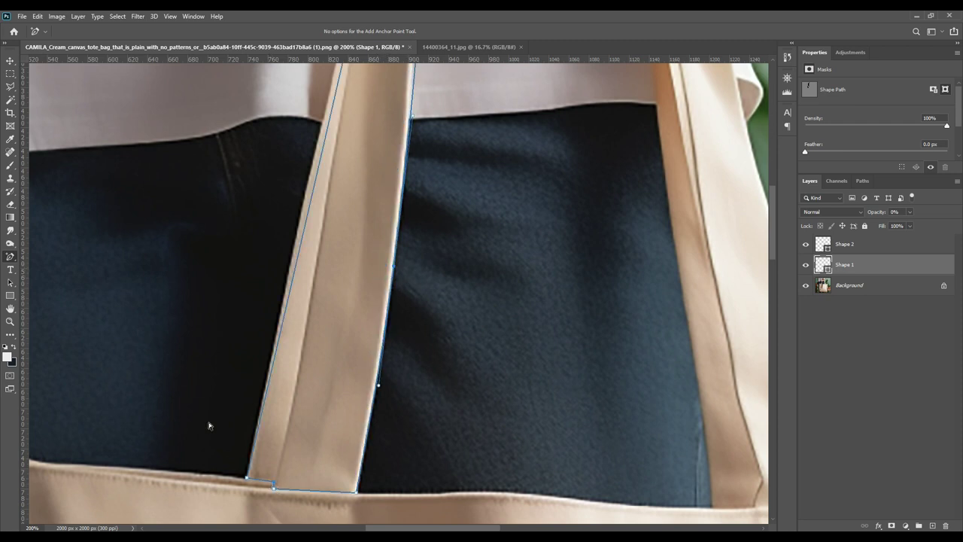
Step: Add anchor points along the lower part of the left strap's outer edge and move the path outward onto the fabric edge
left_click(317, 176)
key("Left")
key("Left")
key("Left")
key("Left")
key("Left")
left_click_drag(271, 369, 268, 362)
Step: Bend the left strap's upper outer edge with a new anchor point and nudge it down and outward onto the fabric
scroll(307, 444, "up", 6)
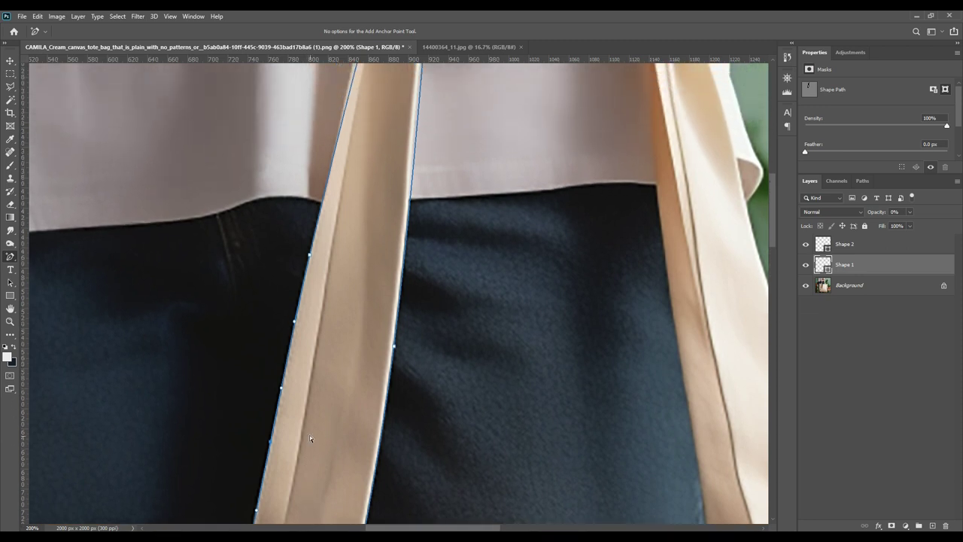
left_click_drag(367, 162, 384, 203)
key("Down")
key("Down")
key("Down")
key("Down")
key("Down")
key("Down")
key("Down")
key("Down")
key("Down")
key("Down")
key("Down")
key("Left")
key("Left")
key("Left")
key("Left")
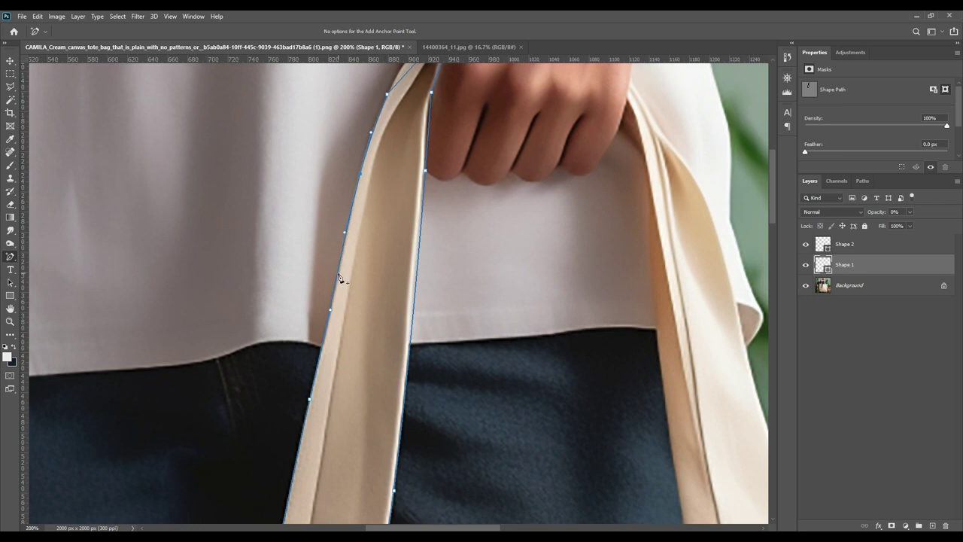
Step: Add anchor points along the left strap's inner edge up to the fingers and fit the path to the fabric edge
left_click(420, 235)
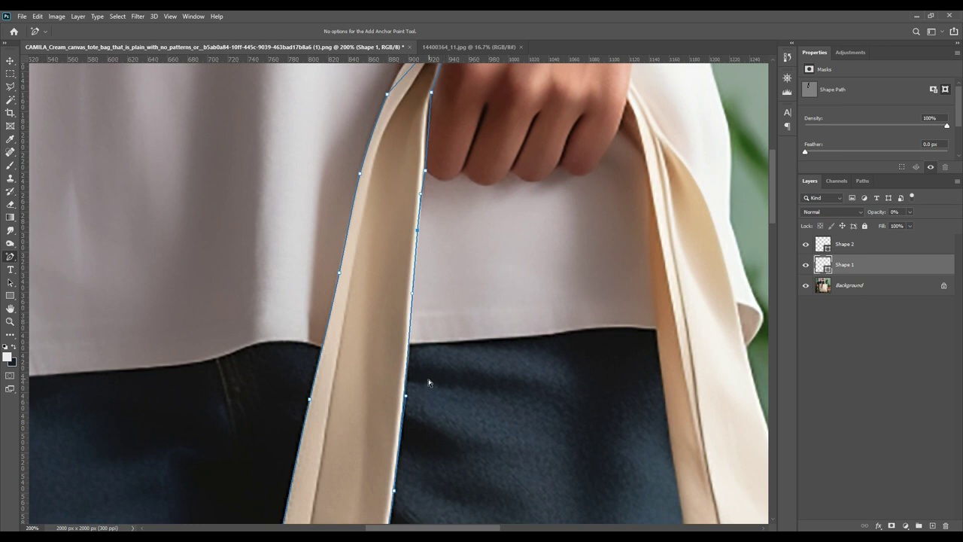
left_click(404, 408)
key("Left")
scroll(430, 399, "up", 3)
left_click(429, 199)
left_click(425, 258)
left_click(418, 317)
Step: Refine the top of the left strap's path beside the hand with anchor points on both its outer and inner edges
scroll(450, 348, "up", 3)
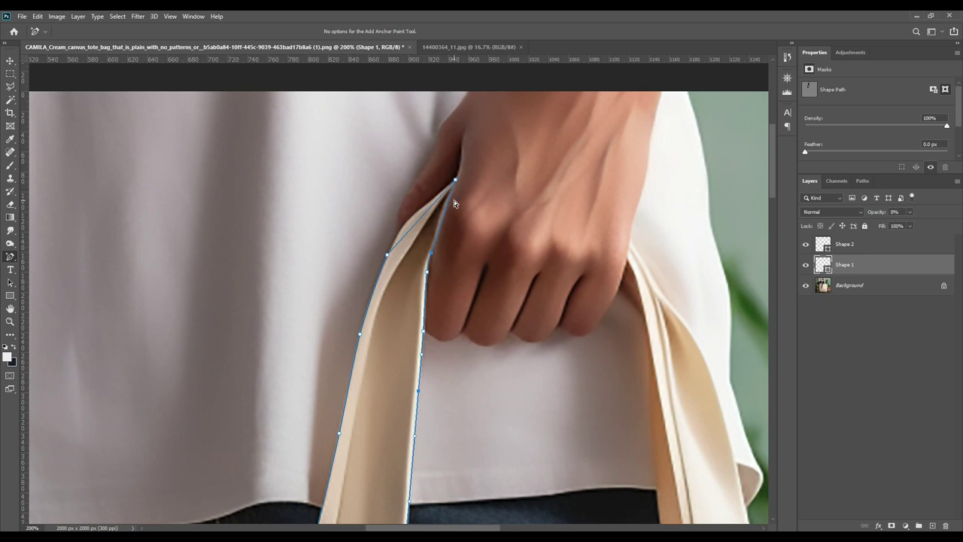
left_click_drag(423, 223, 407, 221)
key("Up")
key("Up")
key("Up")
key("Right")
key("Right")
key("Up")
left_click(435, 195)
left_click(441, 218)
left_click(454, 180)
Step: Fit the whole image in view and rename the Shape 1 layer to "Handel Left Part"
scroll(510, 334, "down", 2)
key("ctrl+0")
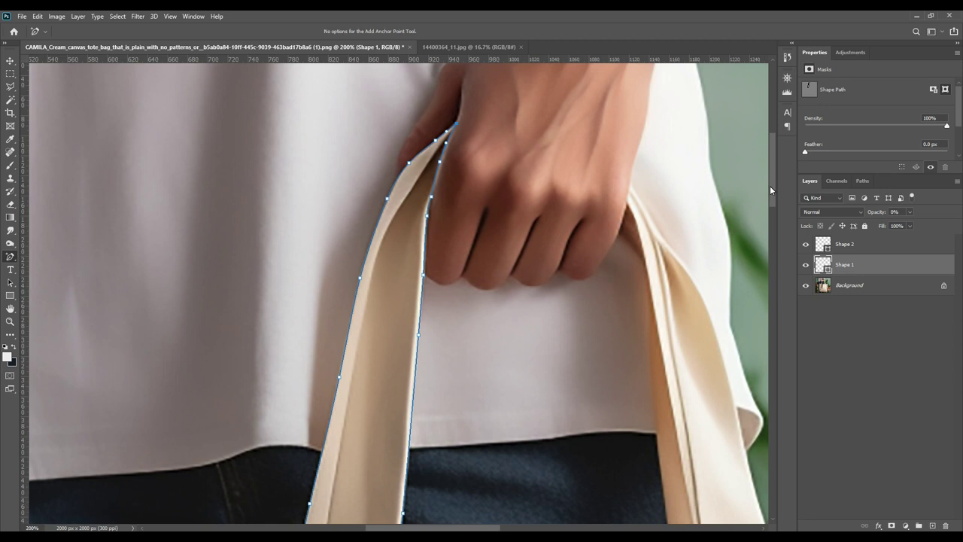
left_click(860, 297)
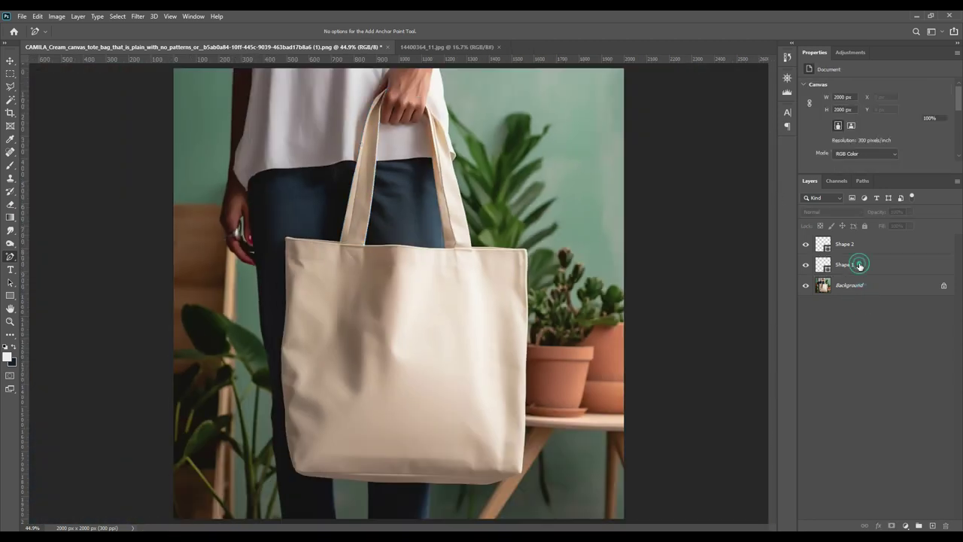
left_click(858, 265)
double_click(844, 265)
type("Handel Left Part")
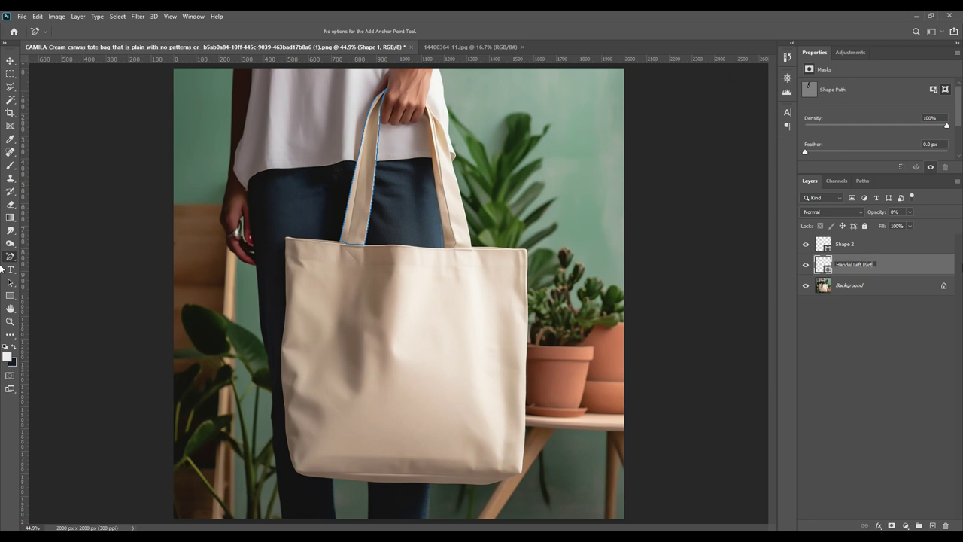
key("Return")
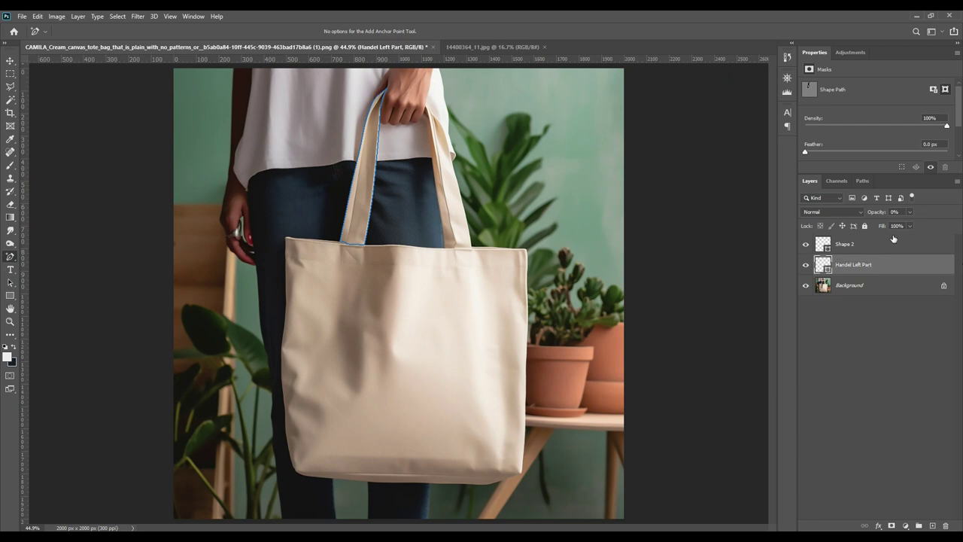
Step: Rename the Shape 2 layer to "Handel Right Part"
double_click(846, 246)
type("Handel Right Part")
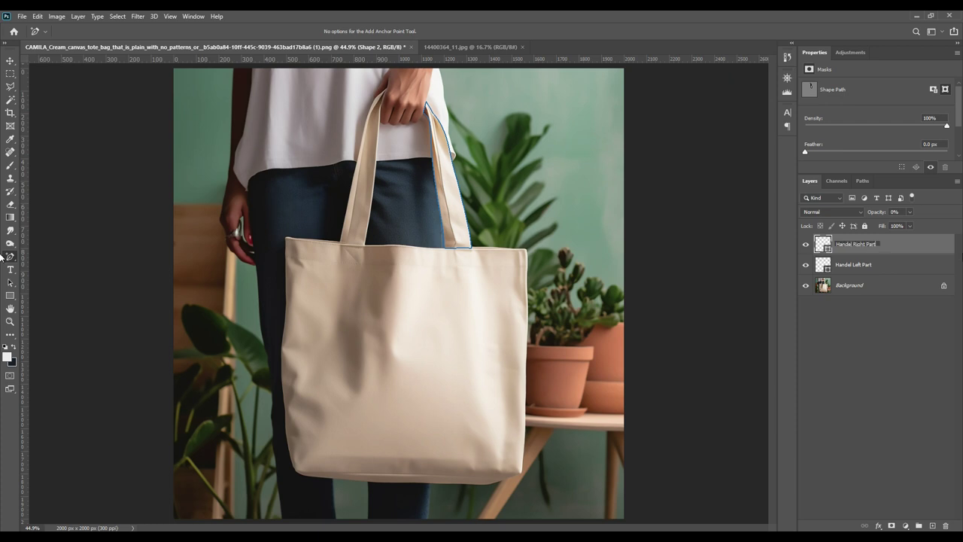
key("Return")
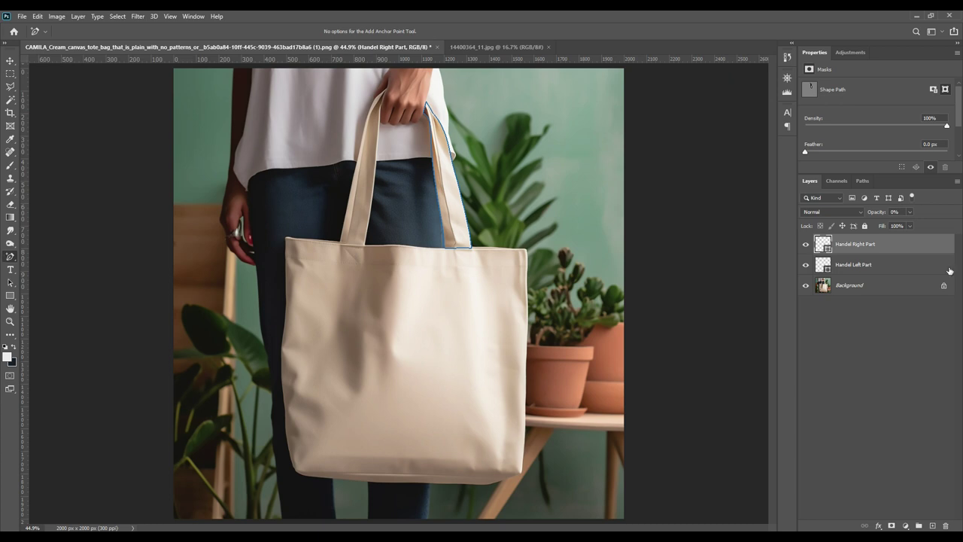
Step: Start a new Pen tool shape above the Background layer with two points rounding the bag body's upper-left corner
left_click(858, 285)
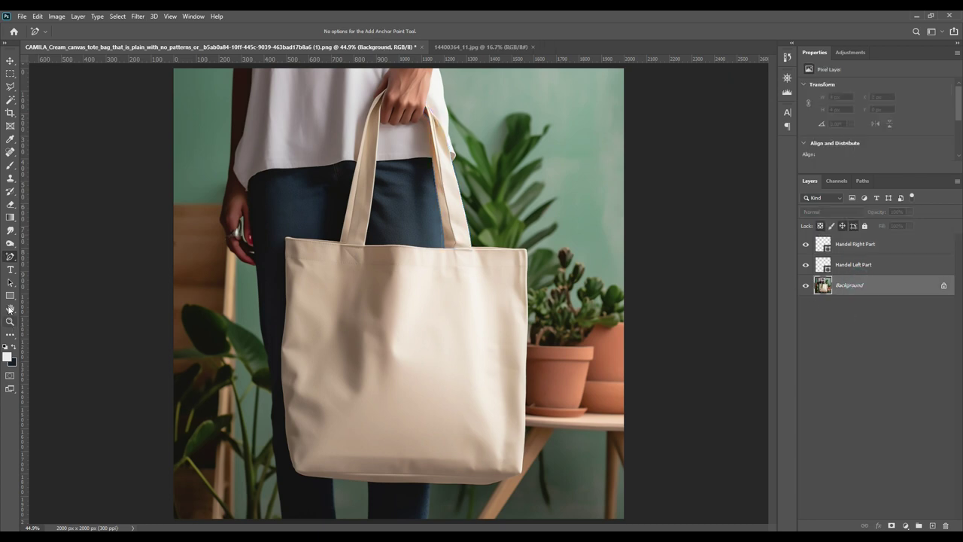
right_click(10, 256)
left_click(61, 254)
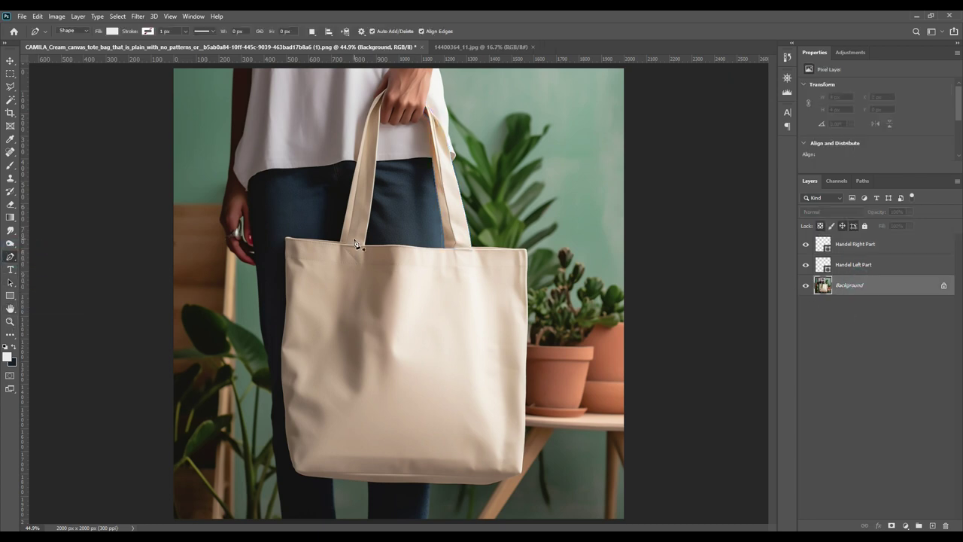
key("ctrl+plus")
key("ctrl+plus")
key("ctrl+plus")
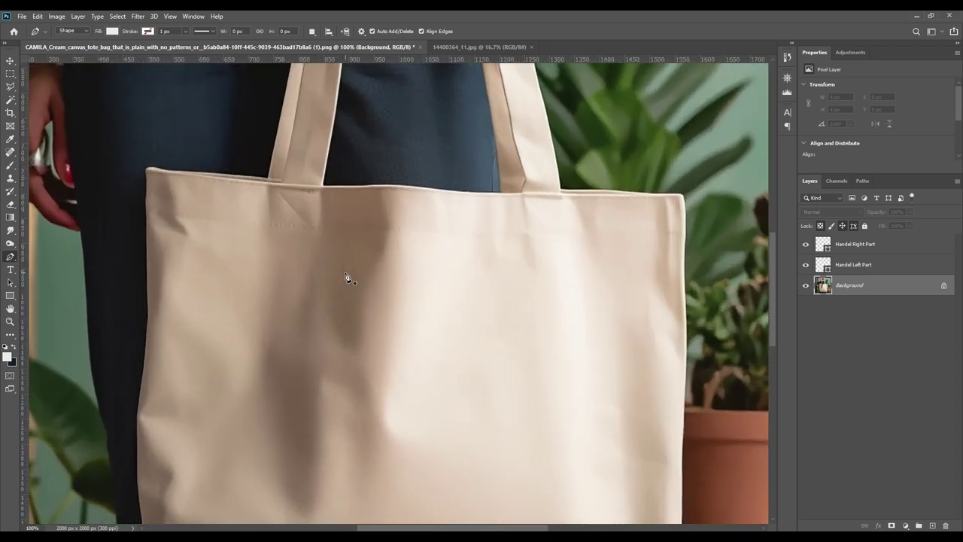
left_click_drag(252, 243, 350, 286)
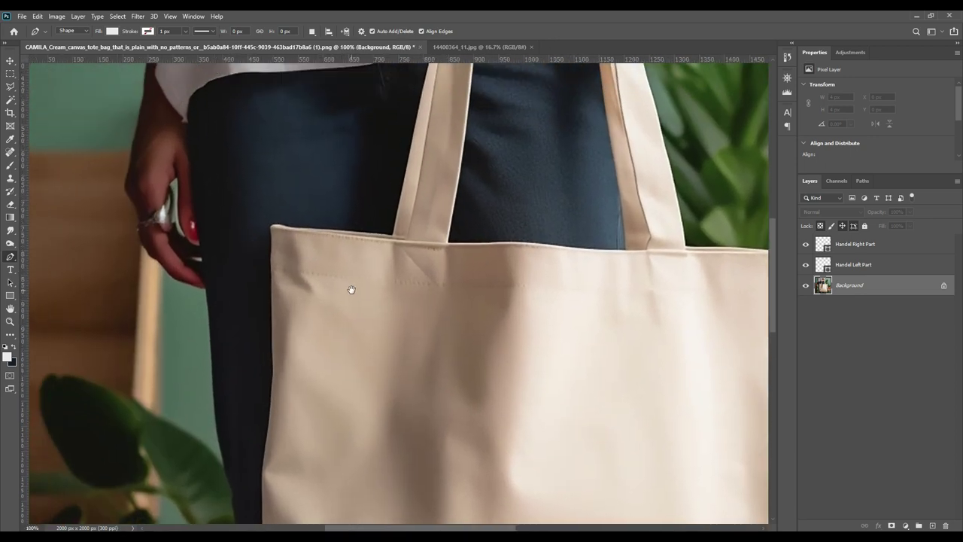
left_click(282, 225)
left_click(271, 229)
Step: Continue the bag body outline around the lower-left corner and along the bottom edge to the lower-right corner
left_click_drag(408, 396, 376, 263)
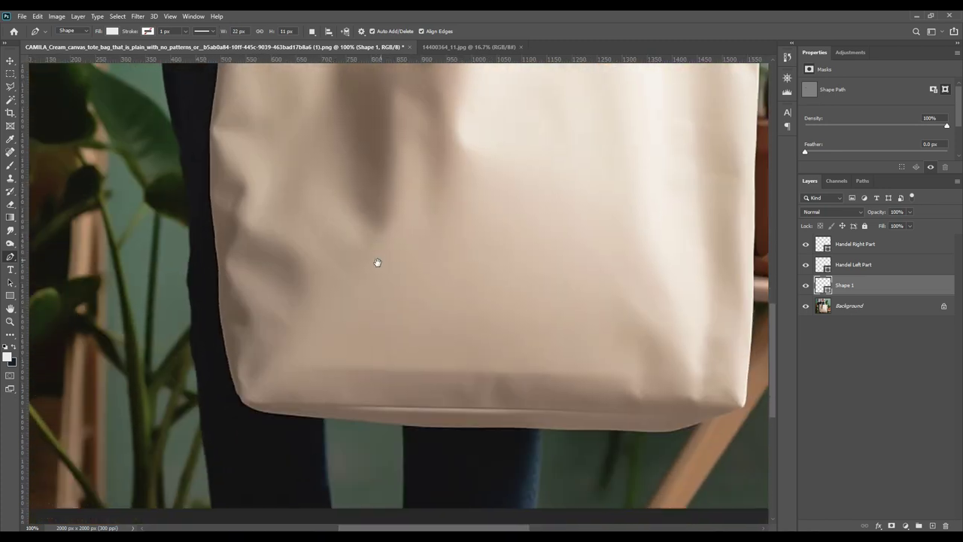
left_click(232, 377)
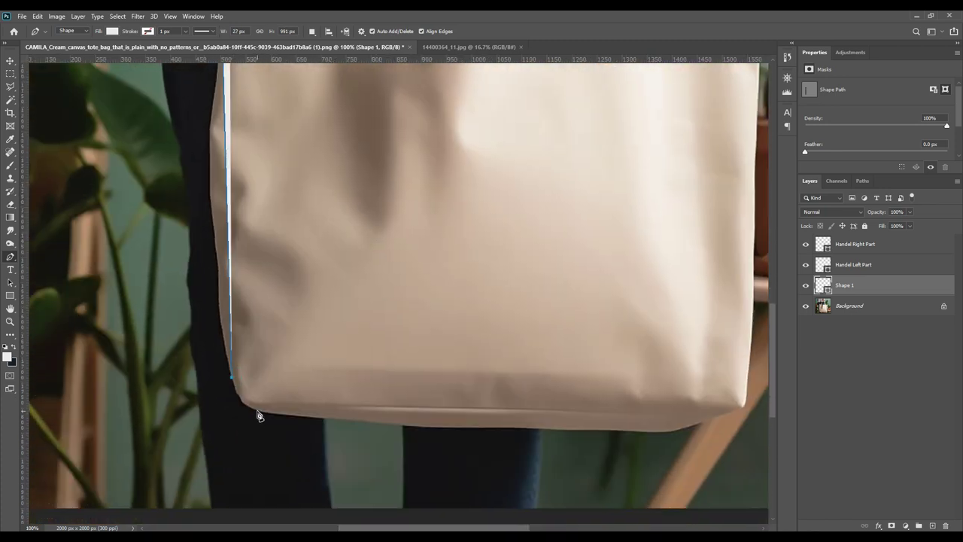
left_click(257, 410)
left_click(642, 431)
left_click(680, 429)
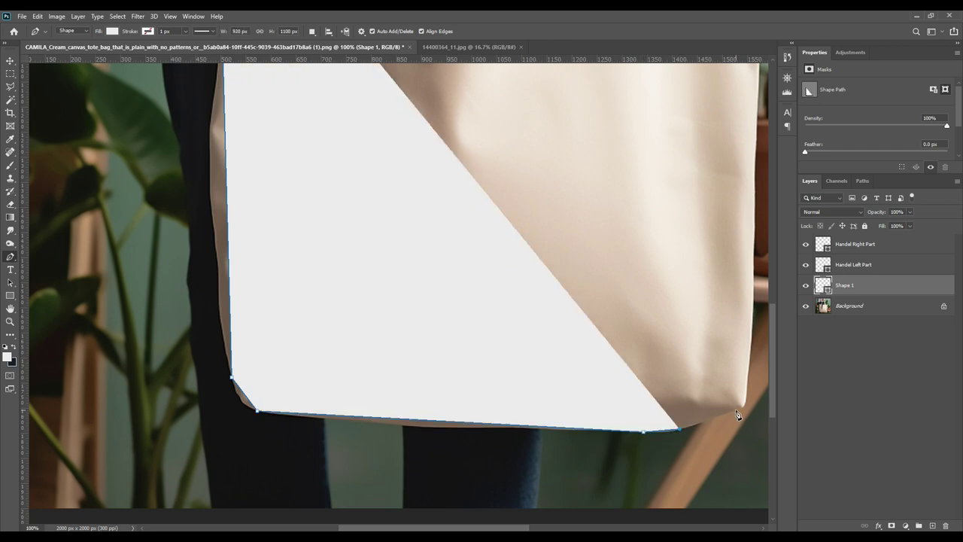
left_click(736, 410)
Step: Close the bag body outline through the upper-right corner back to its first point and set the shape's opacity to 0%
left_click_drag(690, 357, 598, 458)
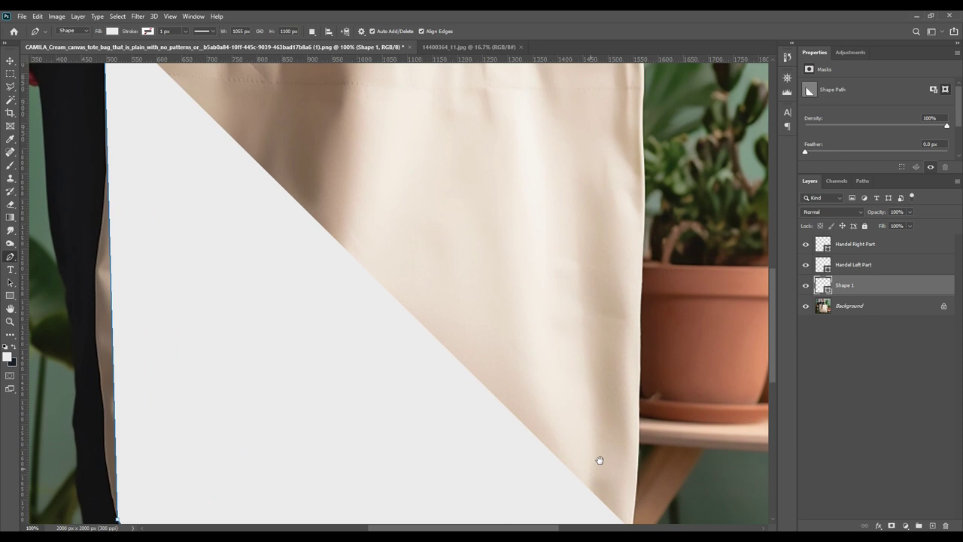
left_click_drag(585, 271, 580, 399)
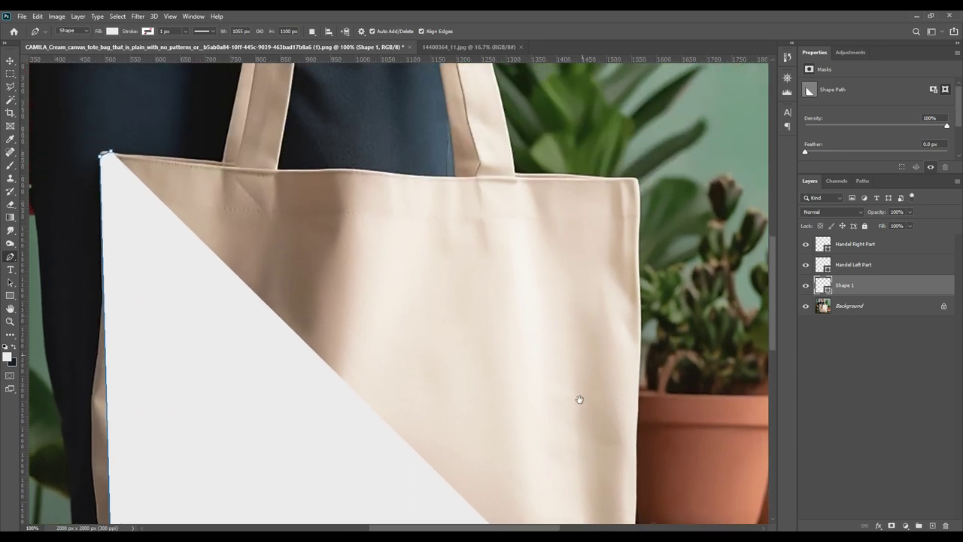
left_click(631, 183)
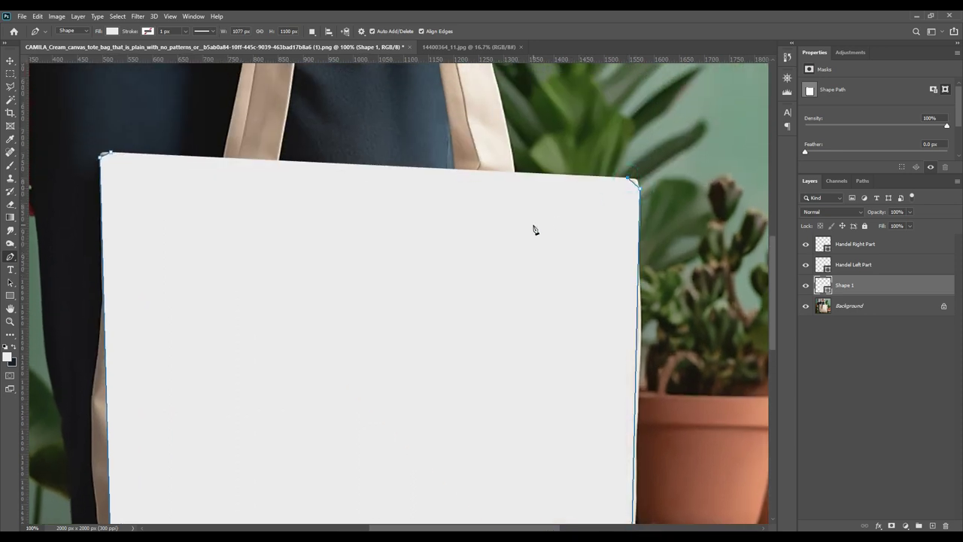
left_click_drag(471, 253, 551, 255)
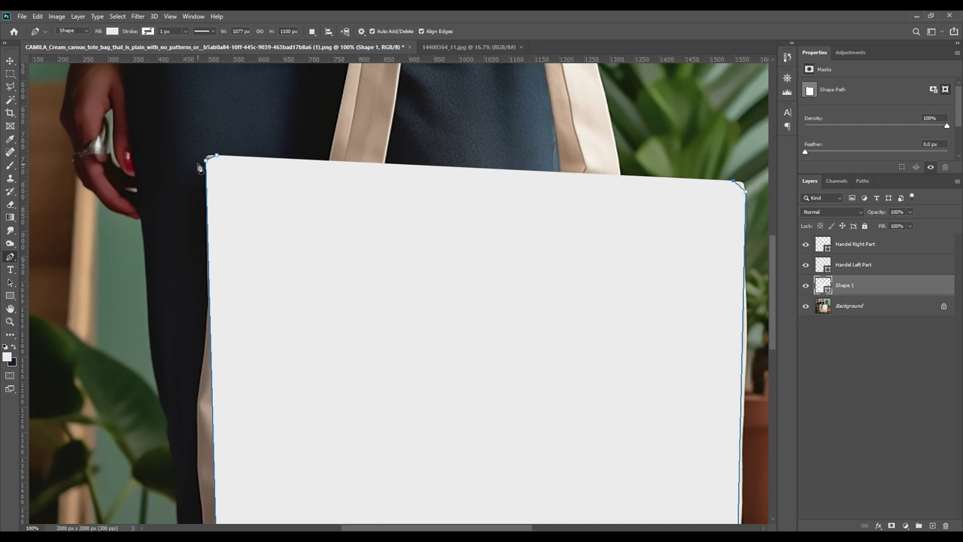
left_click(216, 157)
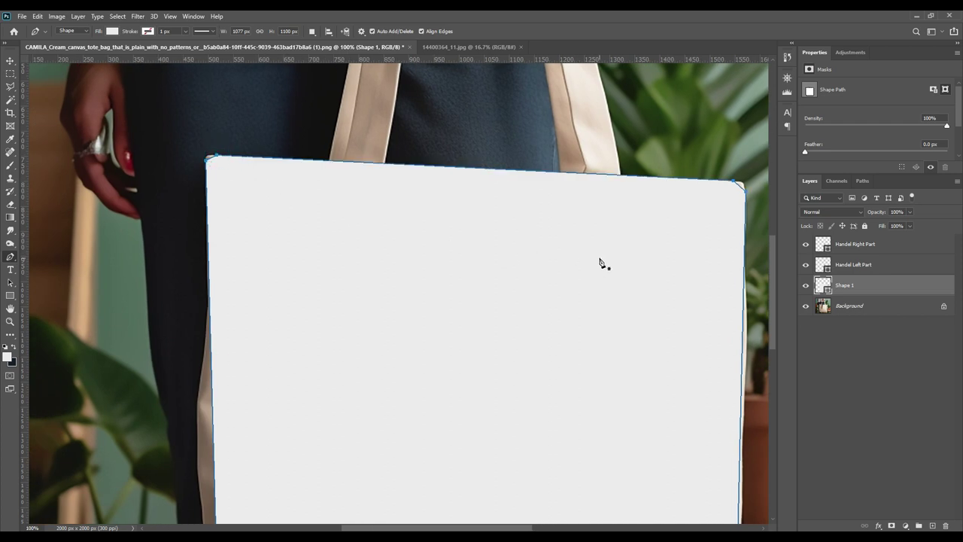
key("0")
key("0")
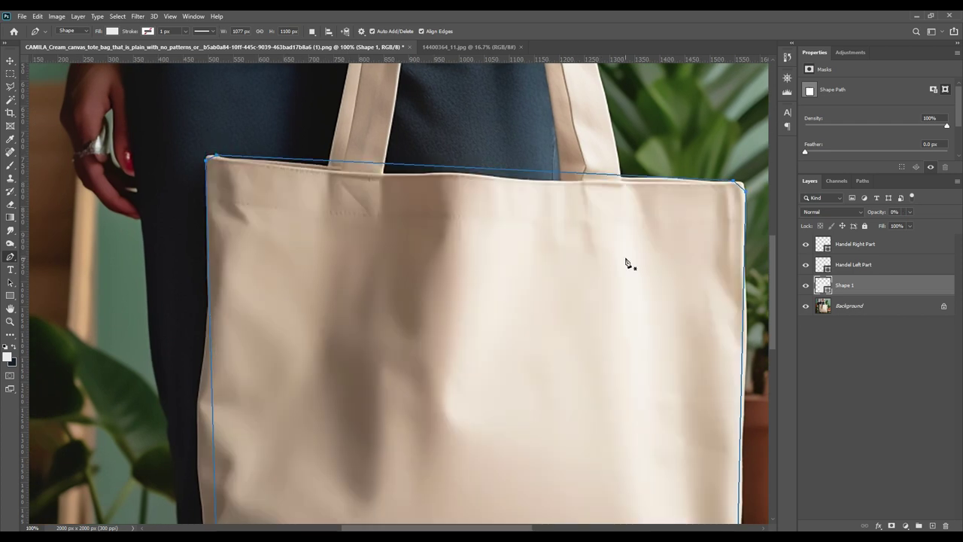
Step: Use the Add Anchor Point Tool to fit the bag body's top edge to the rim from the left corner to the left strap
right_click(13, 262)
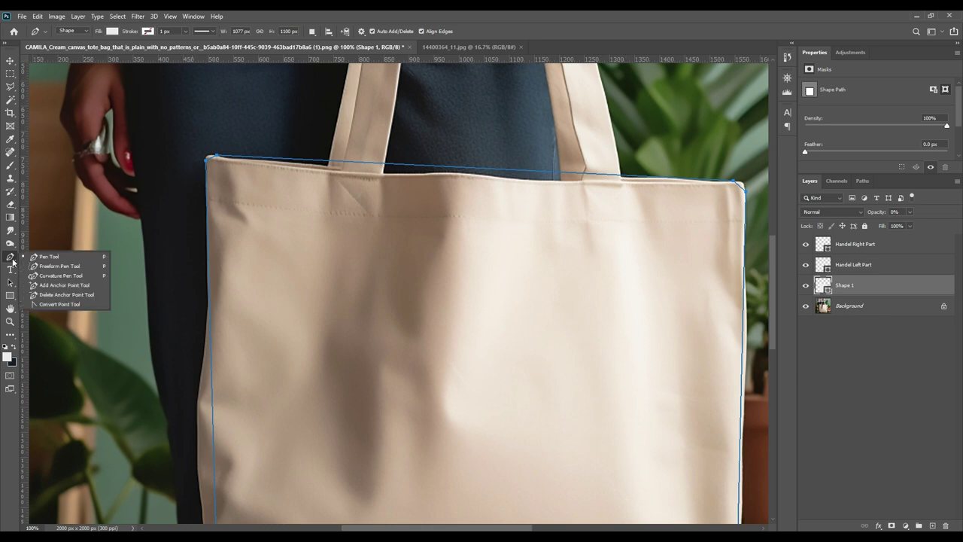
left_click(32, 289)
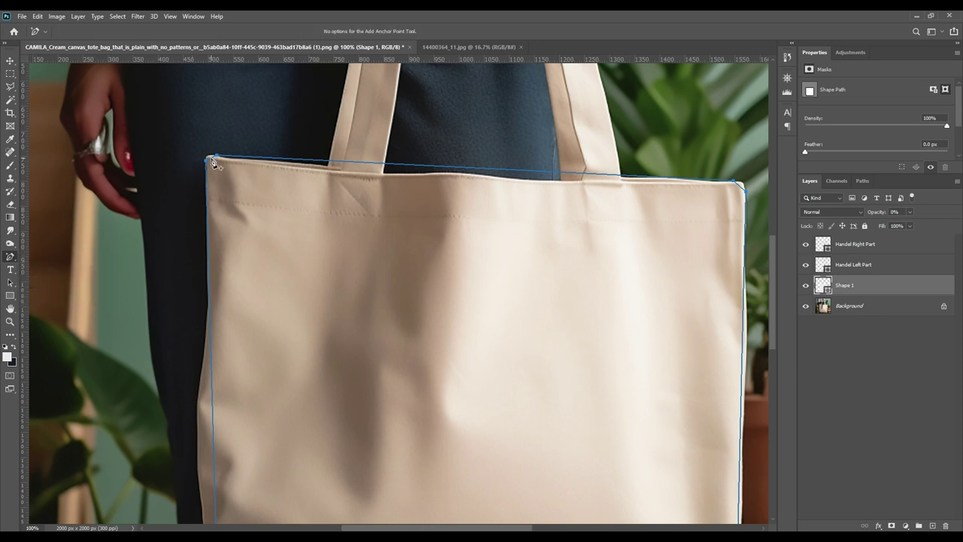
key("ctrl+plus")
left_click_drag(228, 183, 490, 424)
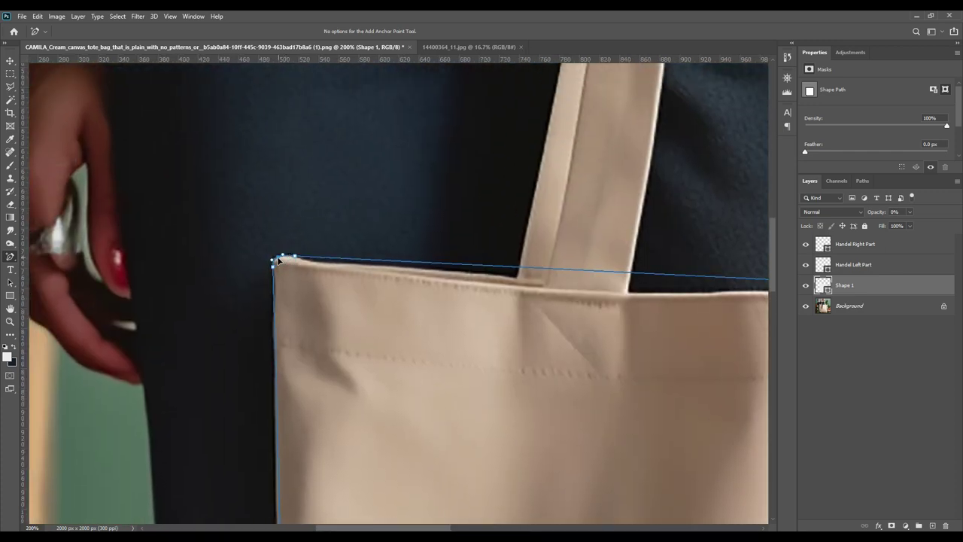
left_click(322, 264)
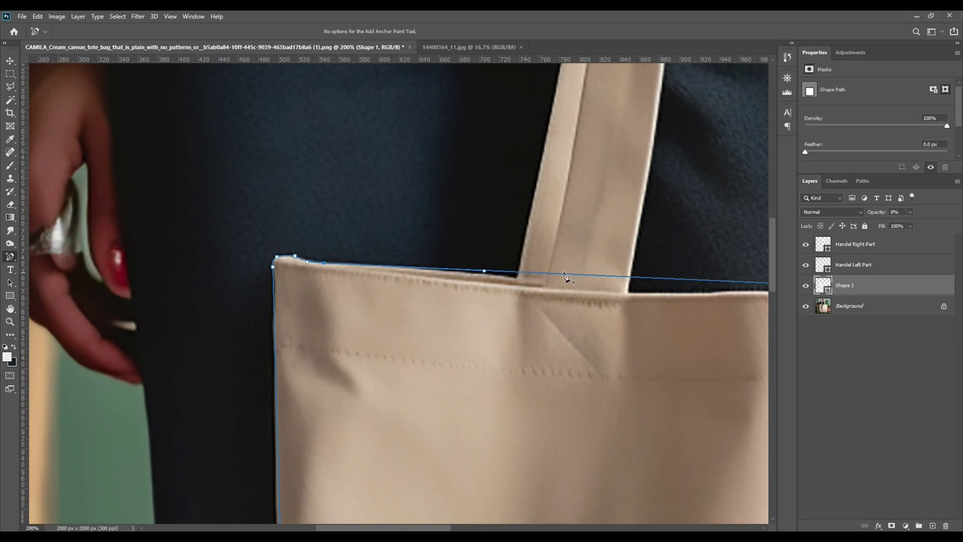
left_click_drag(586, 278, 597, 291)
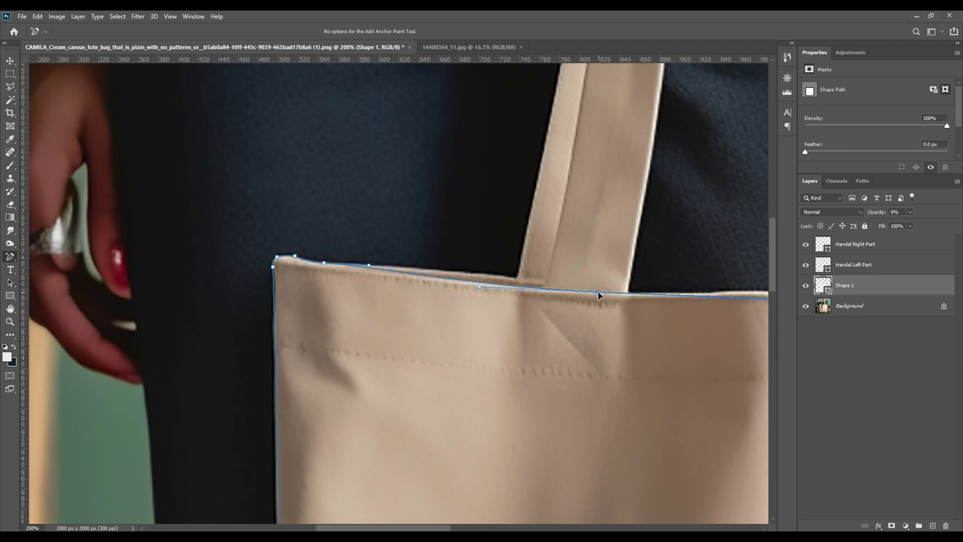
left_click(509, 287)
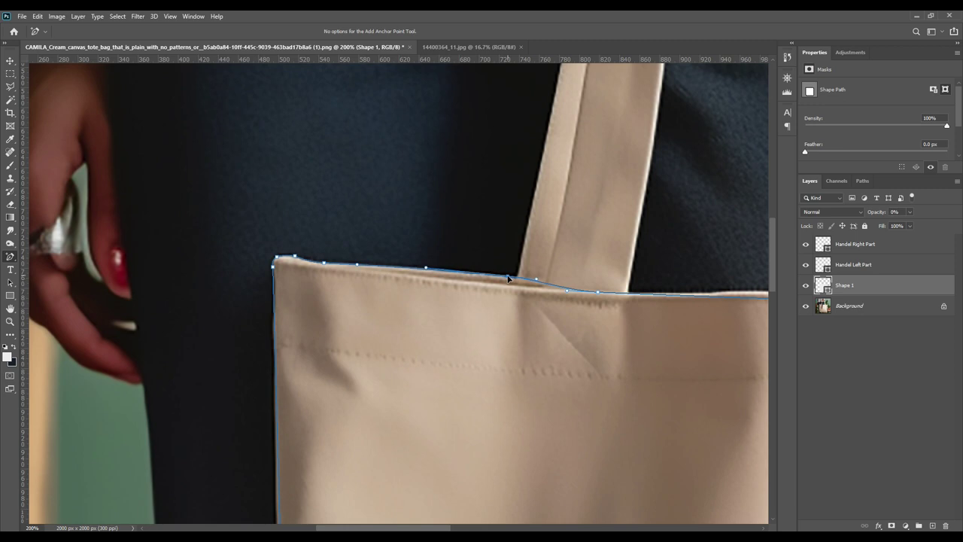
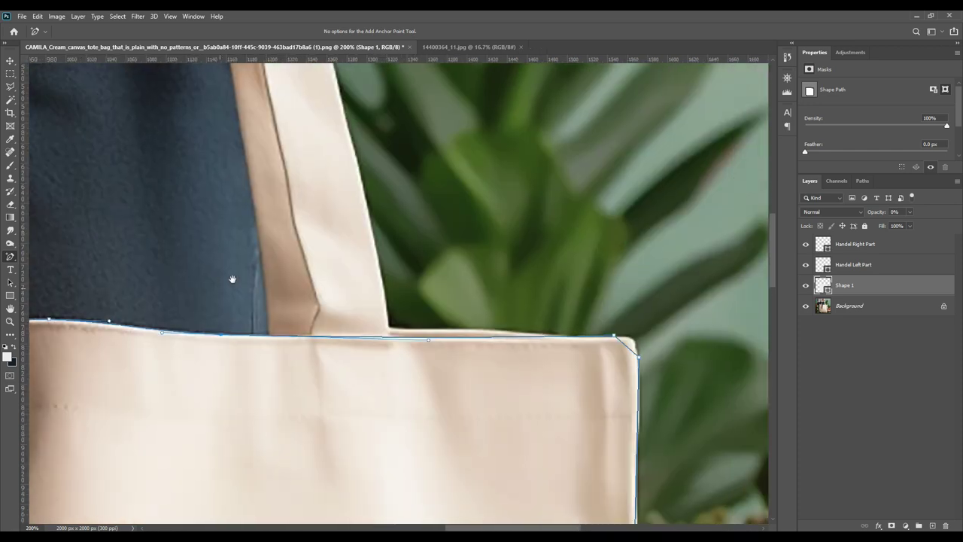
Step: Add anchor points on the bag body's top edge around and beyond the right strap's base, fitting the path to the rim
left_click_drag(399, 342, 384, 330)
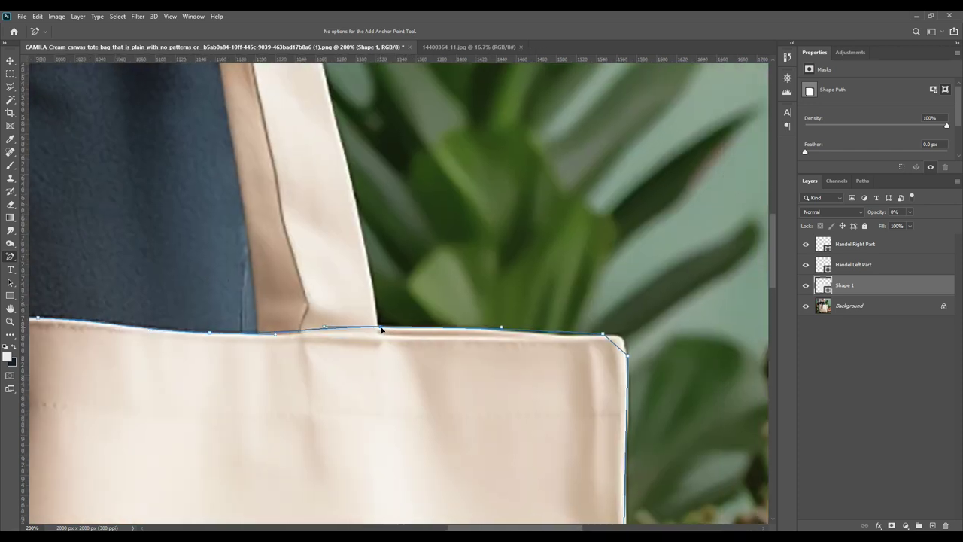
left_click_drag(564, 334, 565, 340)
left_click(486, 331)
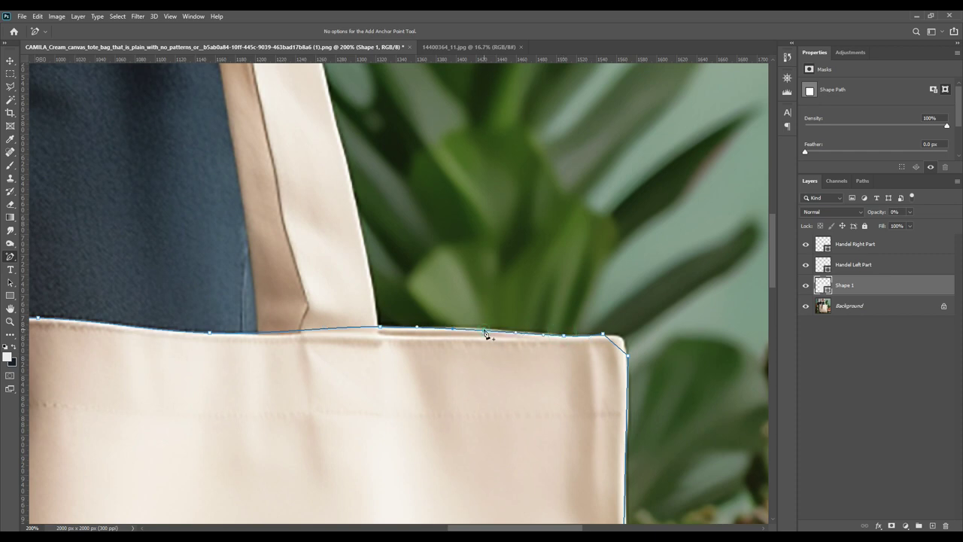
left_click(563, 337)
left_click_drag(295, 334, 304, 347)
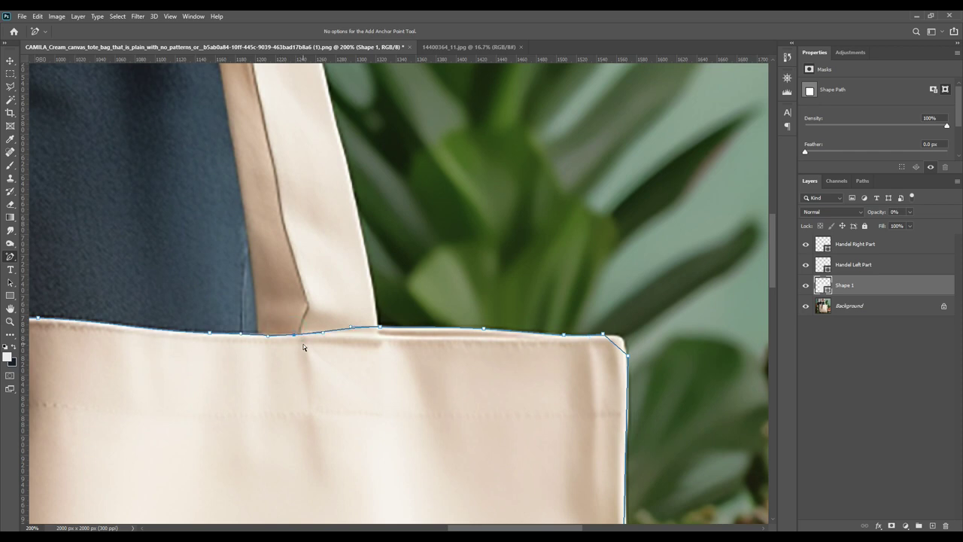
Step: Add and adjust anchor points around the bag body's upper-right corner and just below it, fitting the path to the fabric
left_click(616, 345)
left_click_drag(616, 345, 622, 337)
left_click(626, 345)
left_click(627, 413)
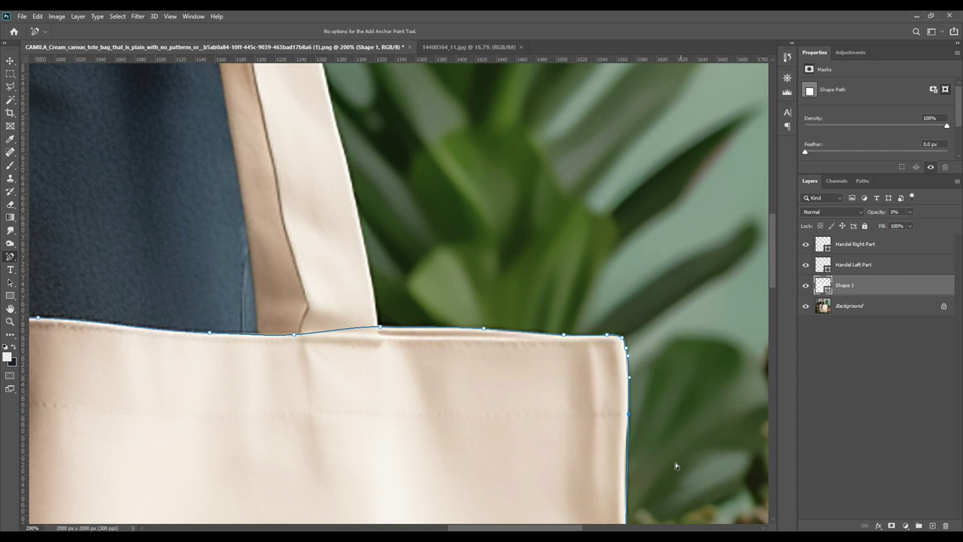
scroll(675, 404, "down", 4)
left_click(625, 294)
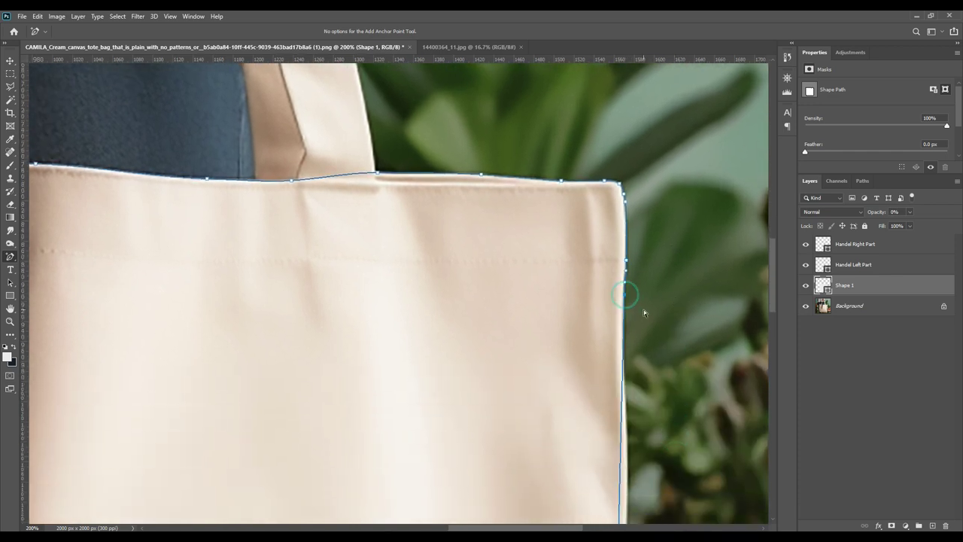
Step: Add anchor points on the bag body's right edge beside the plants and shift the path outward to meet the fabric
scroll(689, 452, "down", 4)
scroll(689, 451, "right", 1)
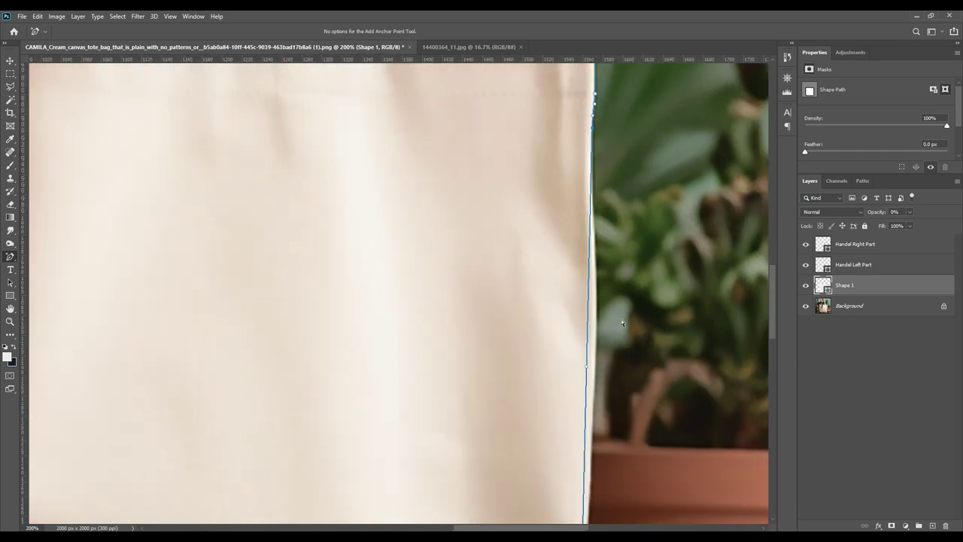
key("Right")
key("Right")
key("Right")
key("Right")
key("Right")
key("Right")
key("Right")
key("Right")
key("Right")
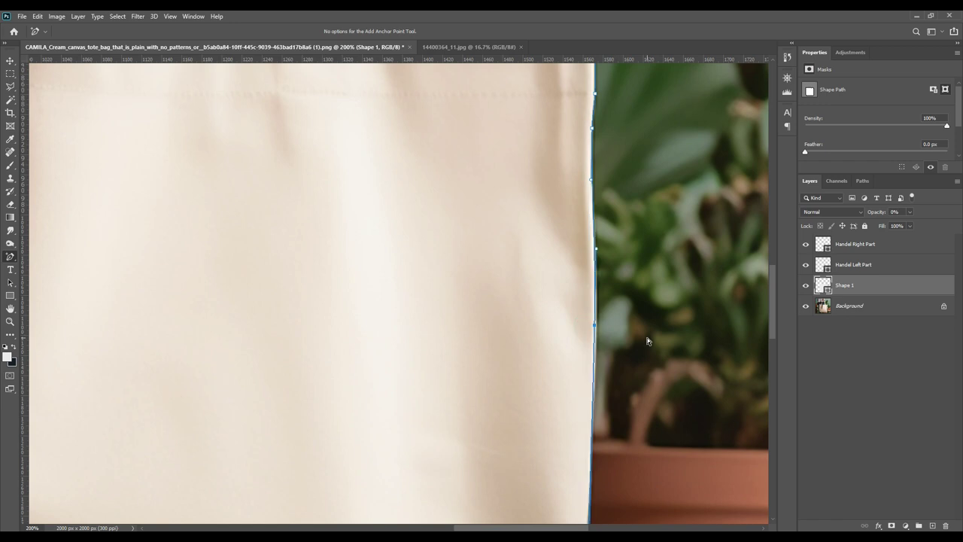
left_click(595, 205)
left_click(592, 150)
left_click(598, 297)
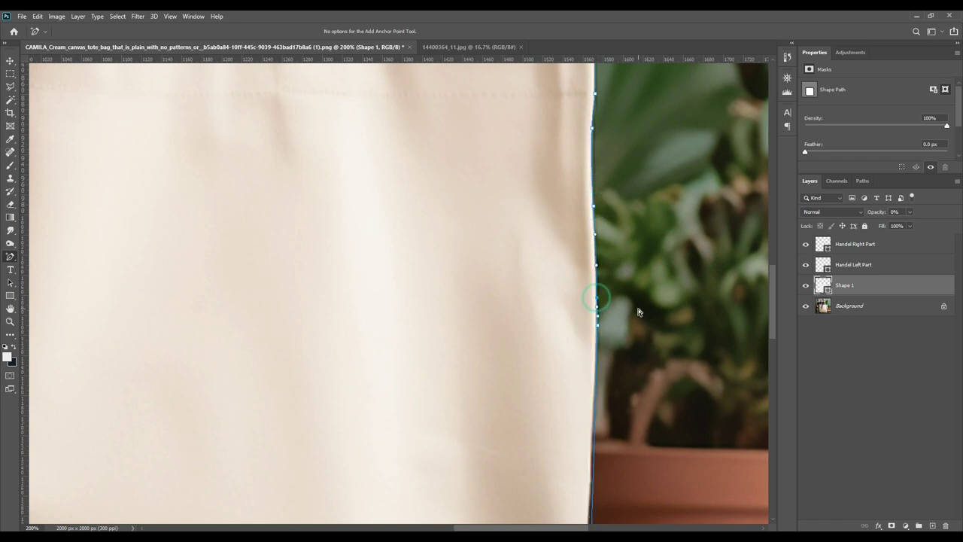
Step: Add anchor points along the bag body's right edge beside the terracotta pot, fitting the path to the fabric
left_click_drag(669, 455, 668, 232)
left_click(587, 320)
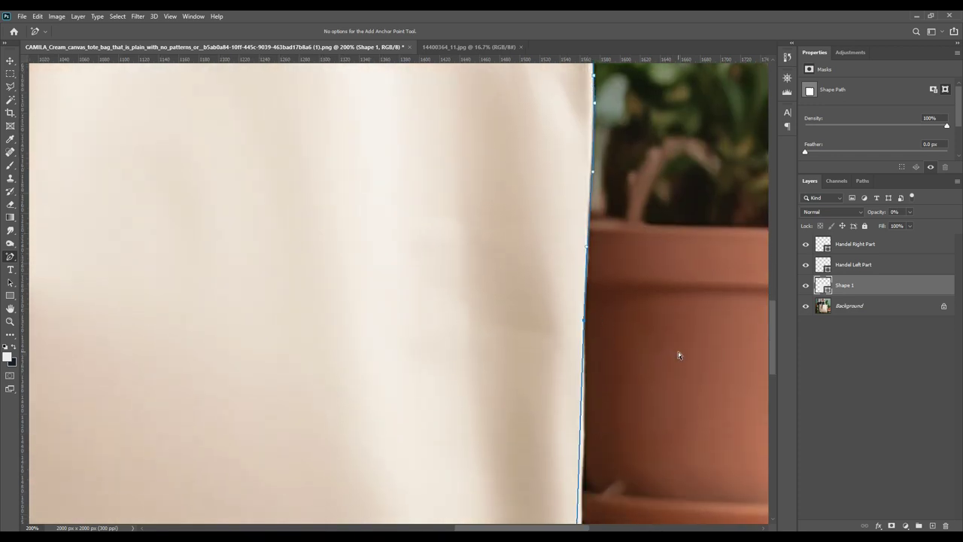
scroll(662, 261, "up", 2)
left_click_drag(643, 484, 614, 399)
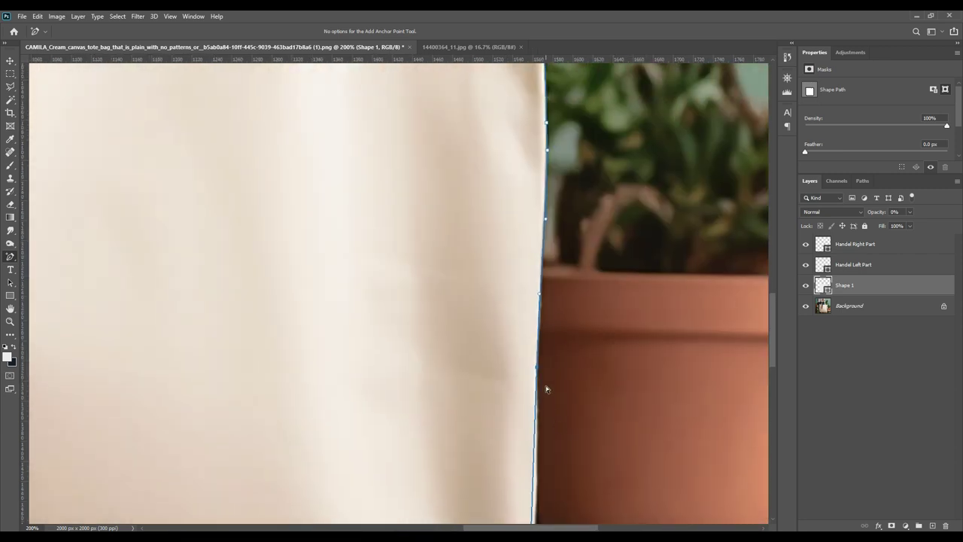
left_click(541, 308)
left_click(544, 271)
left_click(533, 487)
left_click(537, 406)
Step: Fit the bag body's right edge path to the fabric beside the pot's base and the wooden shelf
left_click_drag(613, 473, 622, 228)
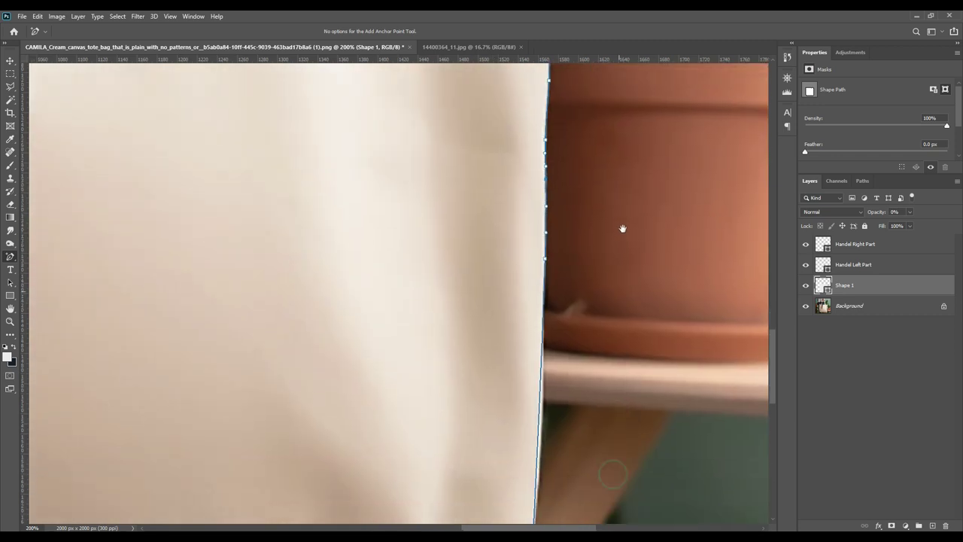
left_click_drag(589, 444, 598, 366)
left_click(551, 317)
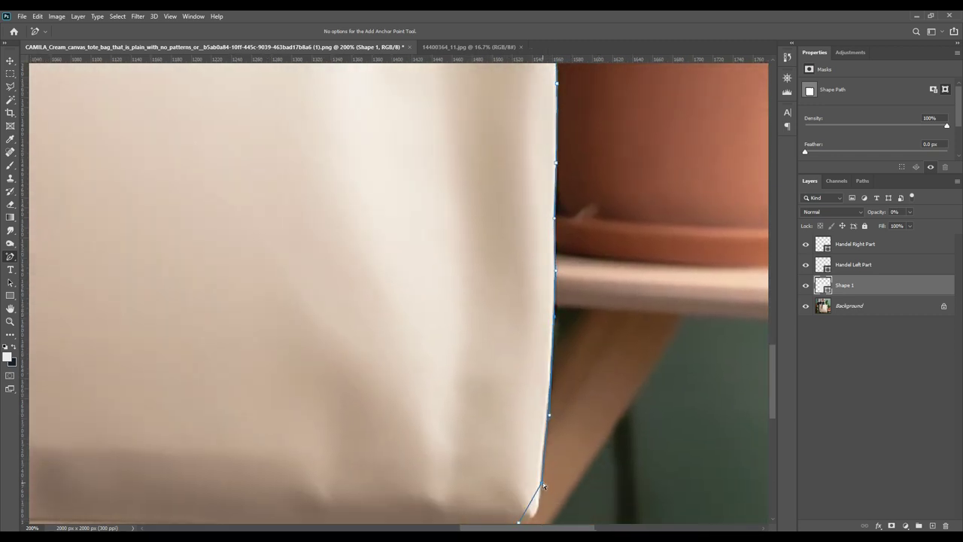
Step: Add anchor points around the bag body's lower-right corner and its slanted underside, rounding the path to the fabric
left_click_drag(624, 508, 622, 369)
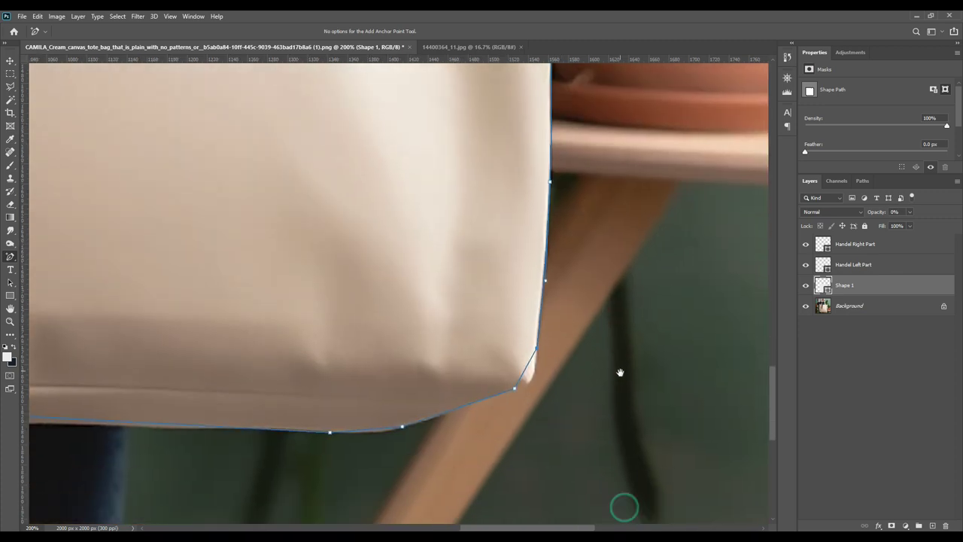
left_click(525, 370)
left_click(537, 372)
left_click(433, 420)
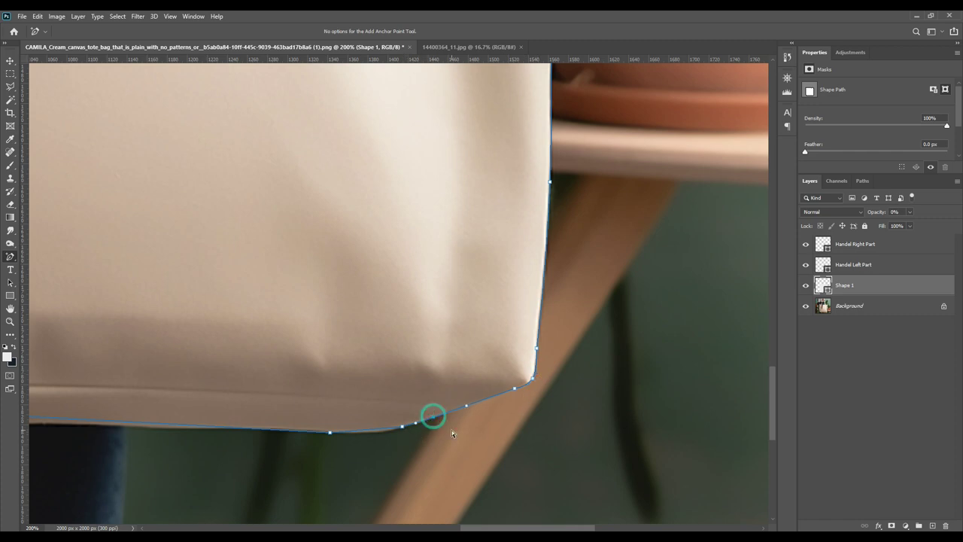
left_click(376, 430)
left_click(405, 431)
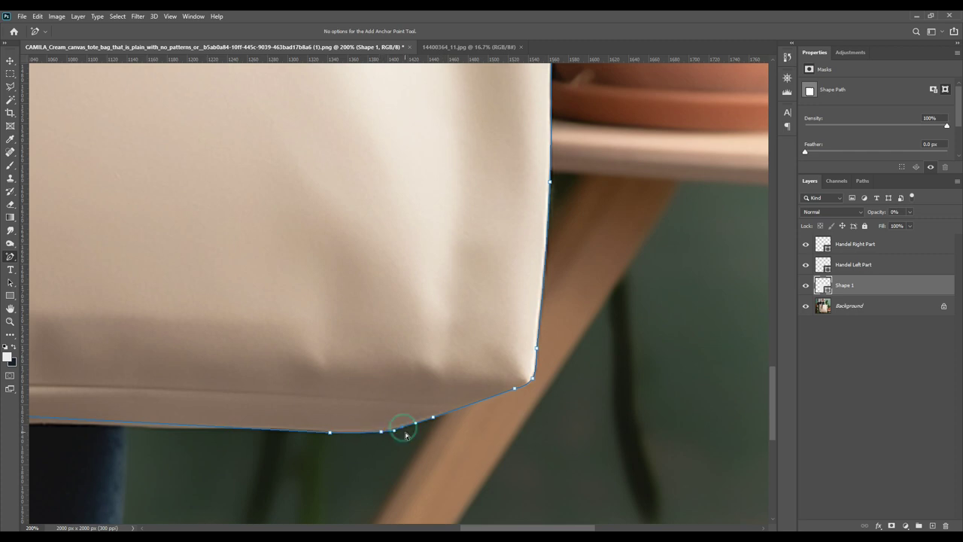
Step: Add anchor points along the bag body's bottom edge from the lower-right corner past the trouser leg, pulling the path down to the hem
left_click_drag(293, 395, 525, 384)
left_click(536, 420)
left_click(389, 413)
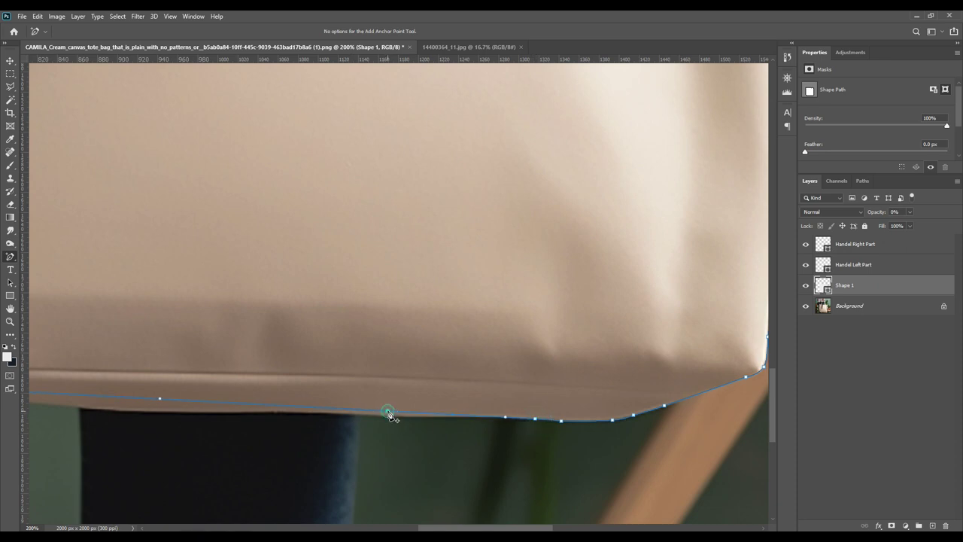
left_click_drag(388, 411, 391, 418)
left_click(456, 420)
left_click(454, 419)
left_click_drag(452, 419, 453, 428)
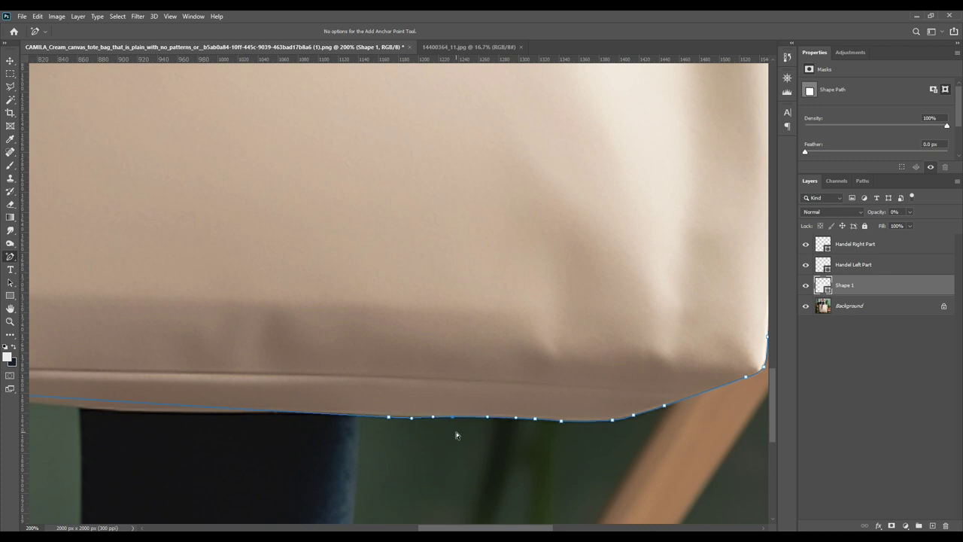
left_click(354, 415)
left_click(110, 400)
left_click_drag(110, 400, 111, 410)
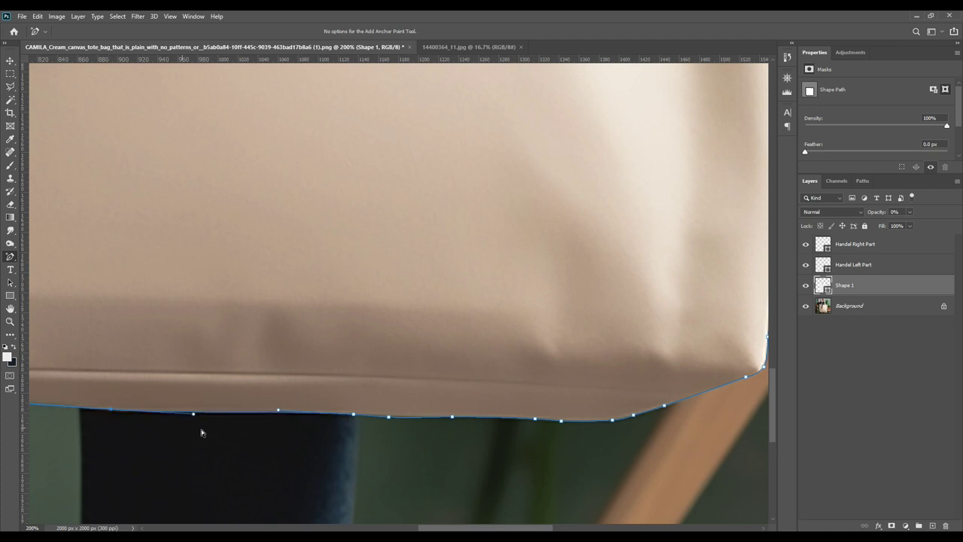
Step: Fit the left end of the bag body's bottom edge and the rounded lower-left corner with added anchor points
left_click_drag(163, 340, 585, 333)
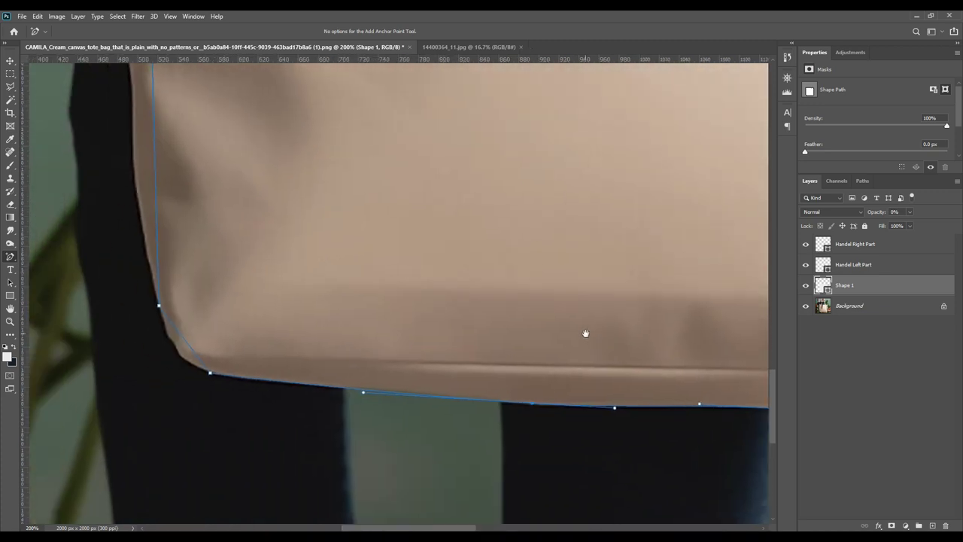
left_click_drag(194, 355, 210, 371)
left_click(232, 375)
left_click(336, 389)
left_click(173, 344)
left_click(168, 333)
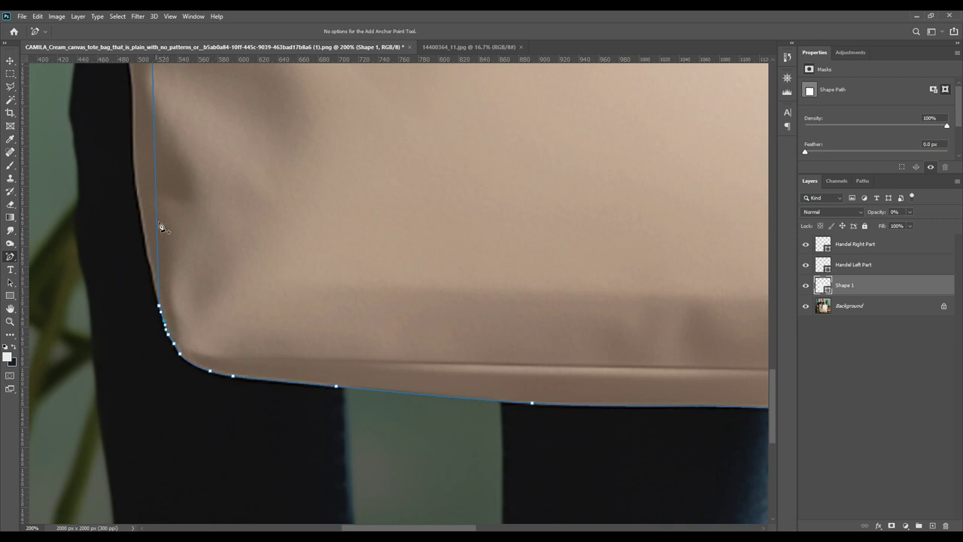
Step: Add anchor points on the left edge just above the lower-left corner and move the path outward onto the fabric
left_click_drag(155, 160, 132, 158)
left_click_drag(140, 238, 145, 239)
left_click(151, 272)
left_click(139, 210)
left_click(133, 156)
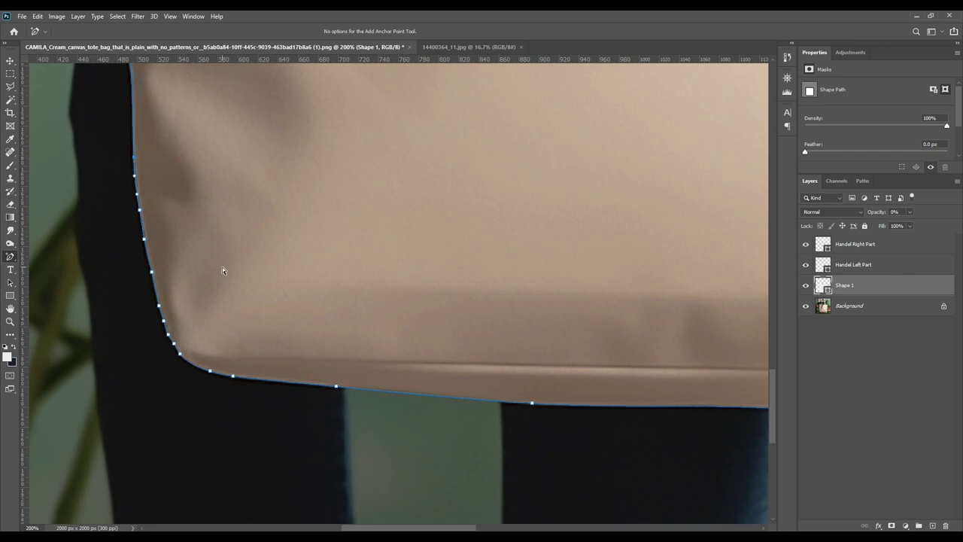
Step: Fit the lower stretch of the bag body's left edge to the fabric by adding and moving anchor points
left_click_drag(281, 189, 384, 441)
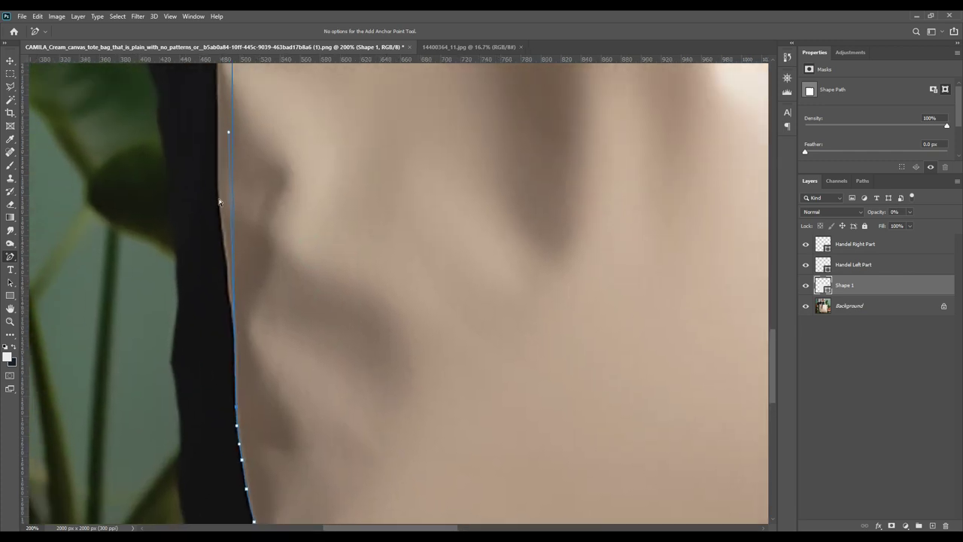
left_click_drag(231, 170, 218, 181)
left_click(223, 266)
left_click_drag(223, 267, 226, 266)
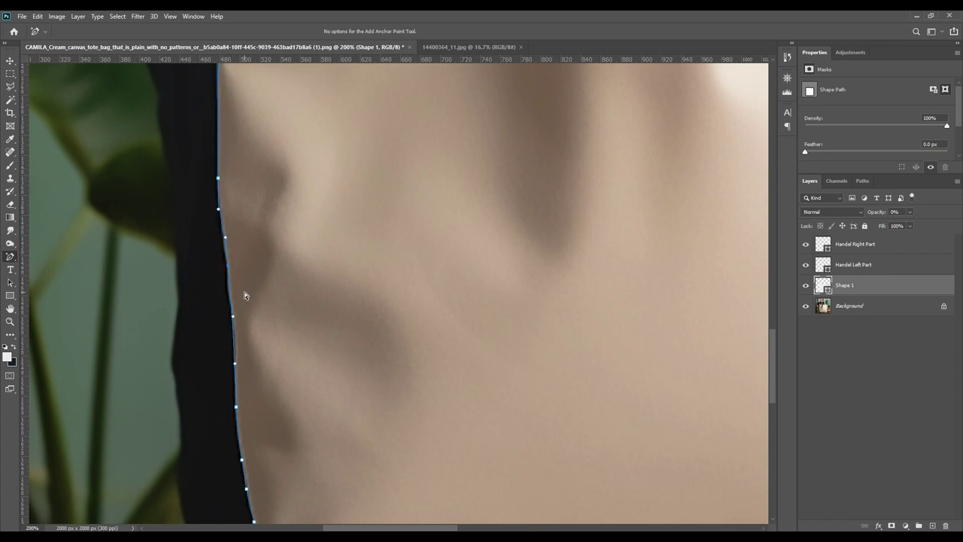
left_click_drag(230, 283, 234, 332)
left_click(233, 335)
left_click(225, 247)
Step: Pull the middle of the bag body's left edge path inward to follow the curved fabric with added anchor points
left_click_drag(323, 154, 377, 417)
left_click(272, 329)
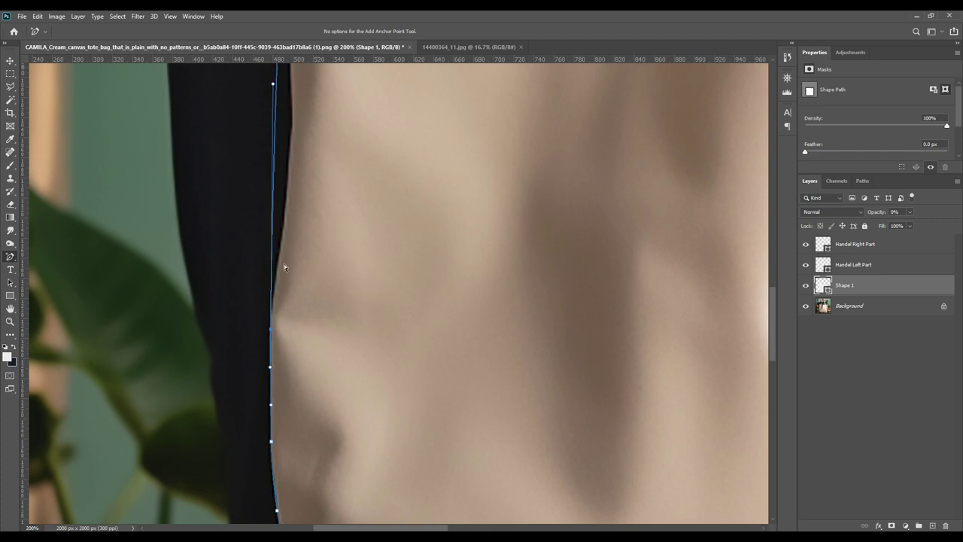
left_click_drag(274, 129, 293, 128)
left_click(280, 240)
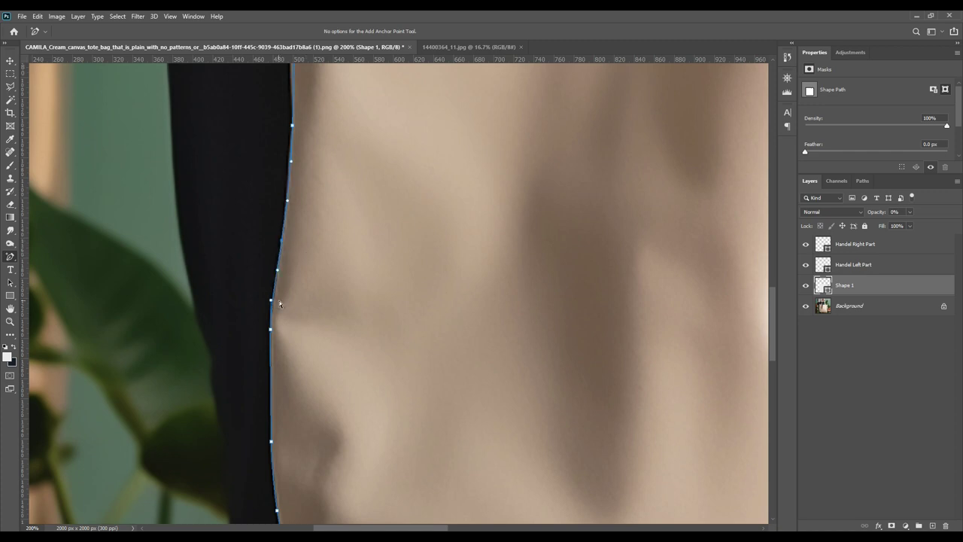
Step: Add anchor points on the upper stretch of the bag body's left edge and nudge the path left onto the fabric
left_click_drag(416, 193, 442, 322)
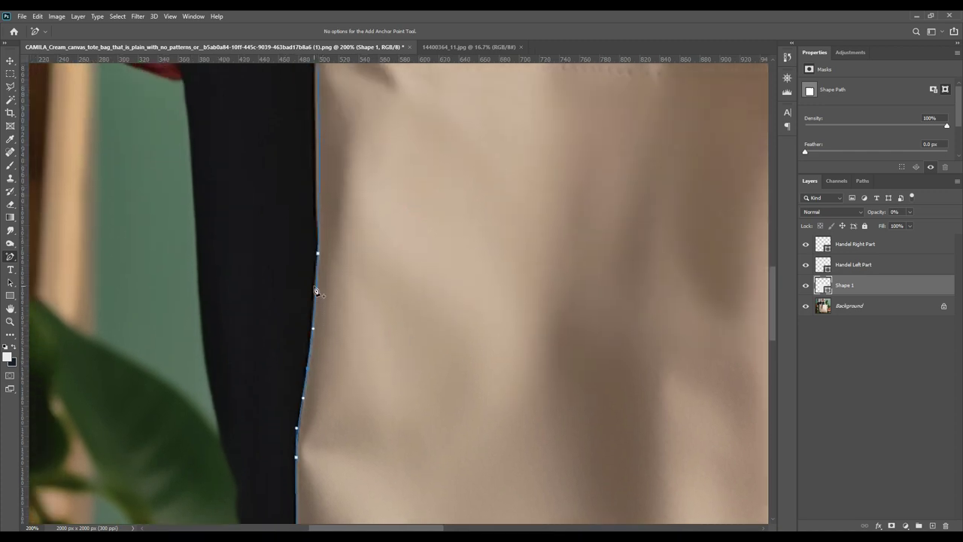
left_click(316, 286)
left_click(318, 92)
key("Left")
key("Left")
key("Left")
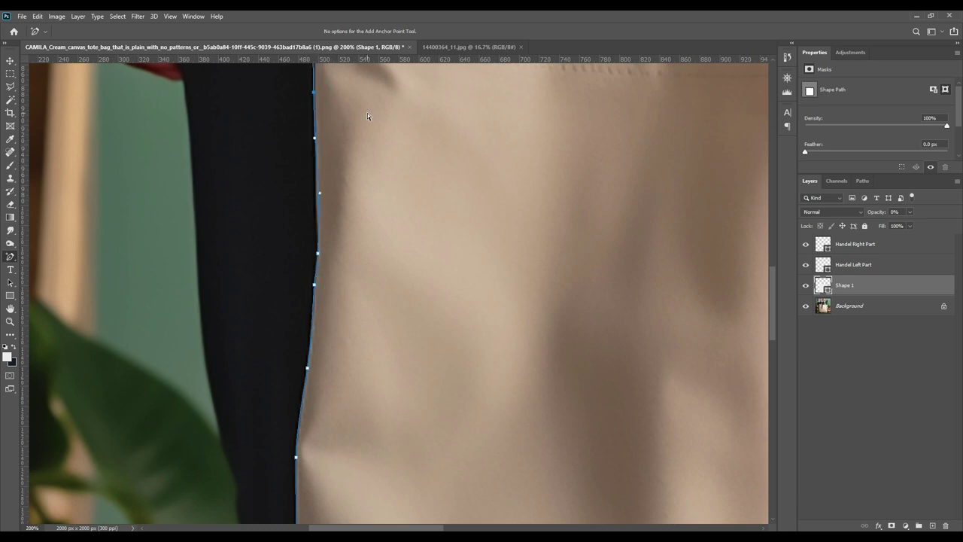
left_click(318, 200)
Step: Fit the left edge just below the bag body's upper-left corner and check the whole bag outline
left_click_drag(406, 130, 424, 380)
left_click(332, 234)
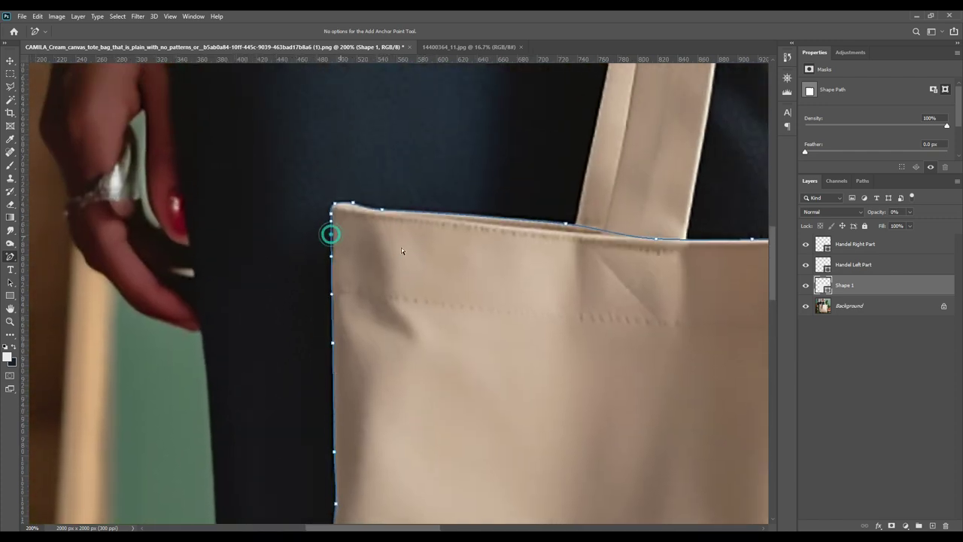
left_click_drag(486, 345, 430, 217)
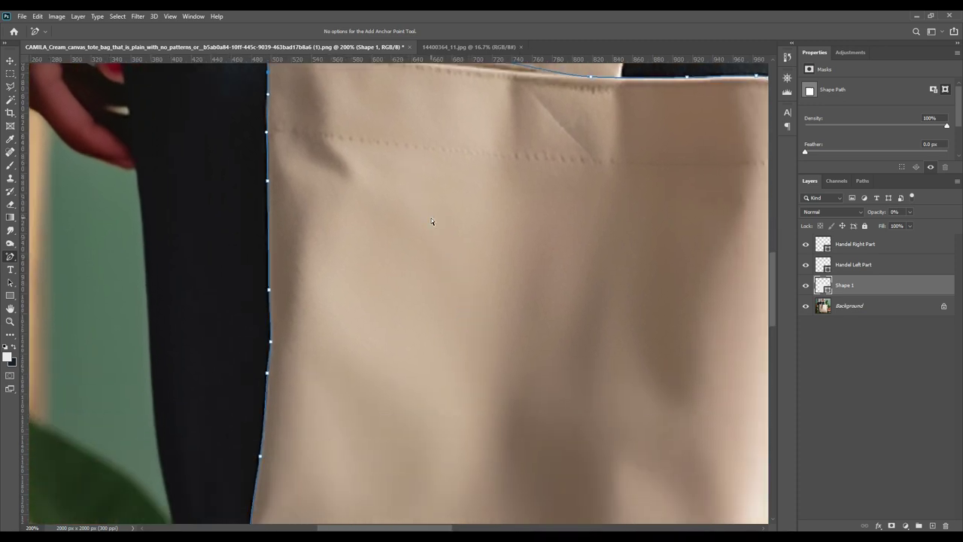
key("ctrl+0")
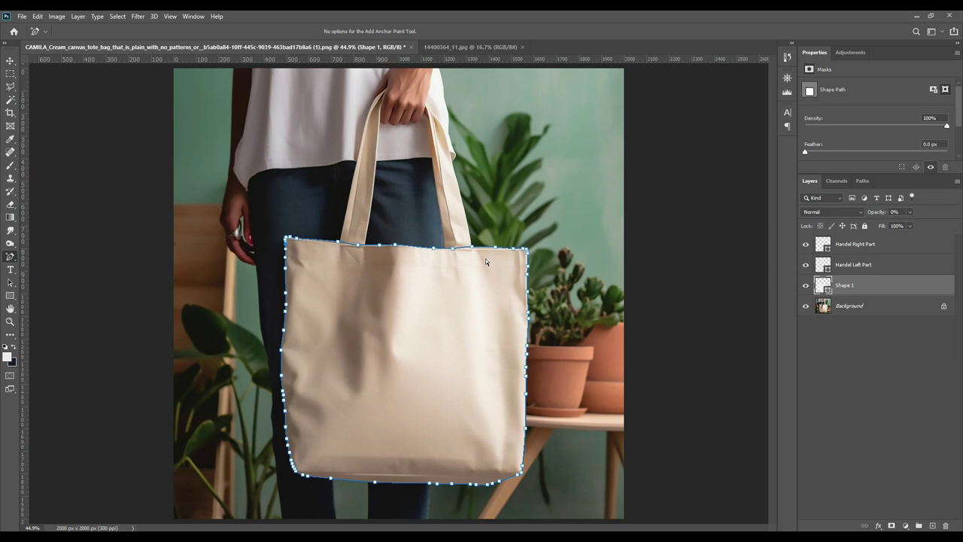
Step: Rename the bag body's shape layer as Bag Part
left_click(819, 346)
double_click(843, 286)
type("BBag Part")
key("Return")
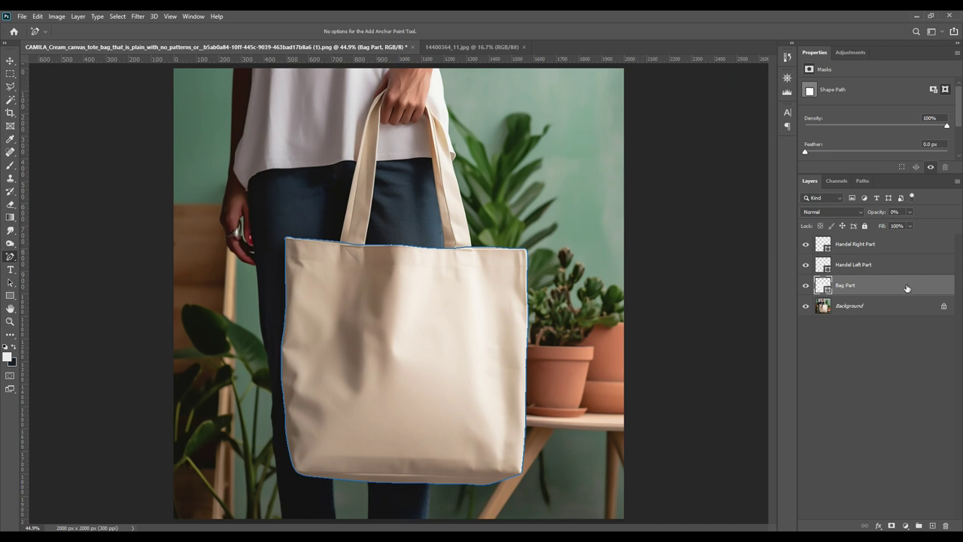
Step: Group the bag body and both handle shape layers and name the group Object Id
left_click(873, 344)
left_click(861, 282)
left_click(888, 245, "shift")
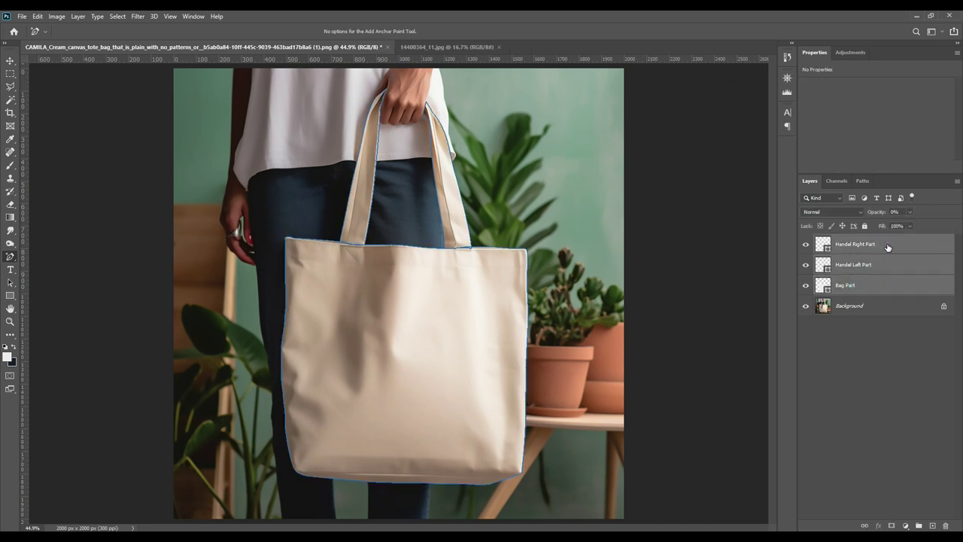
key("ctrl+g")
double_click(846, 241)
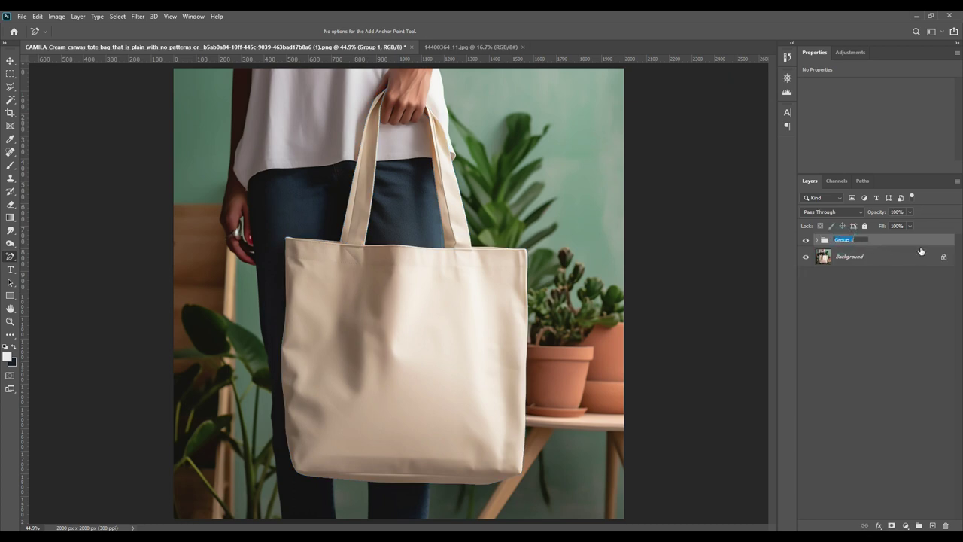
type("C")
type("bject Id")
key("Return")
left_click(899, 281)
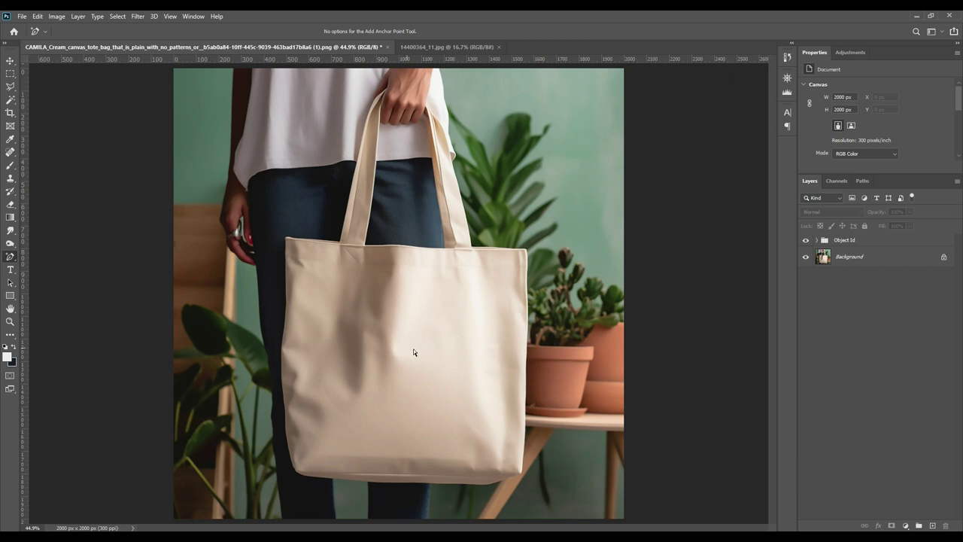
Step: Draw a rectangle shape about 1095 × 1115 px covering the whole bag body
left_click(10, 296)
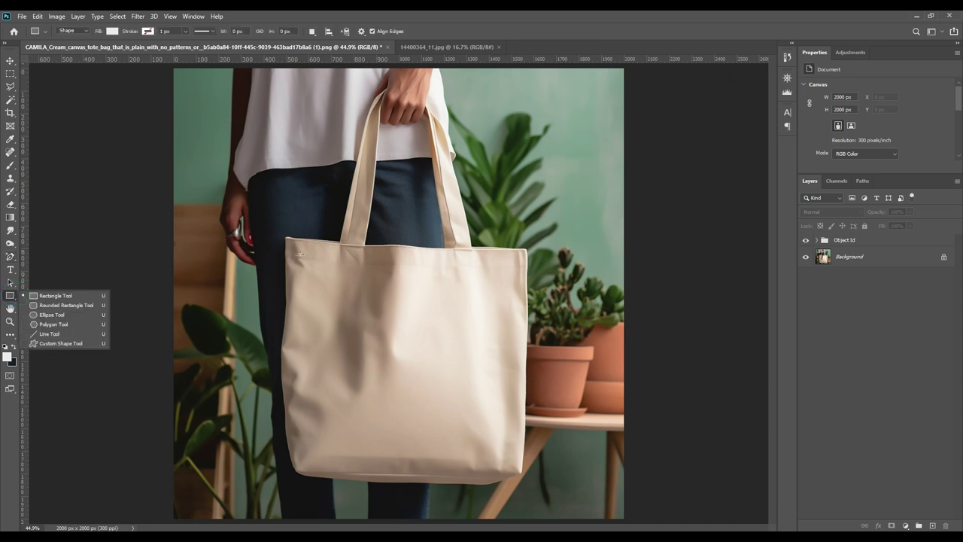
left_click_drag(284, 235, 530, 485)
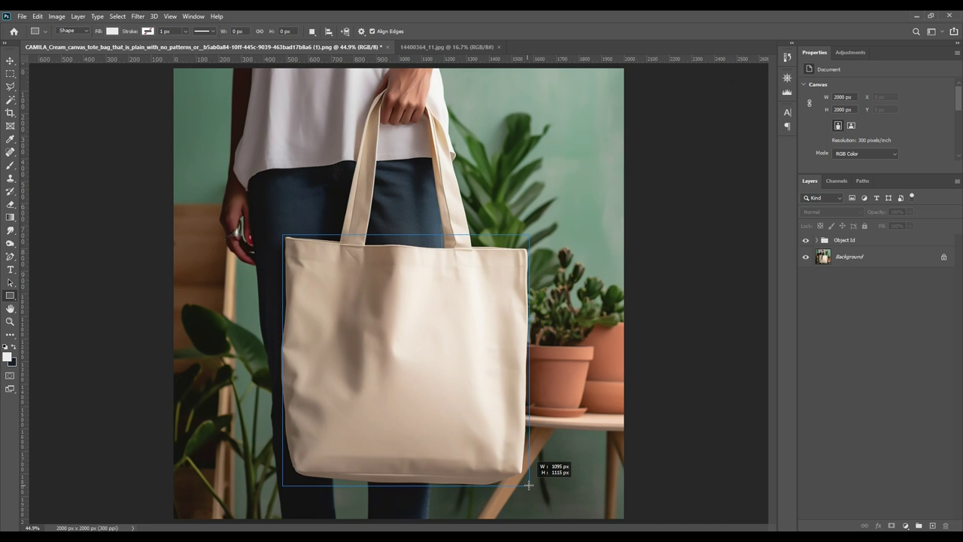
left_click_drag(529, 486, 529, 486)
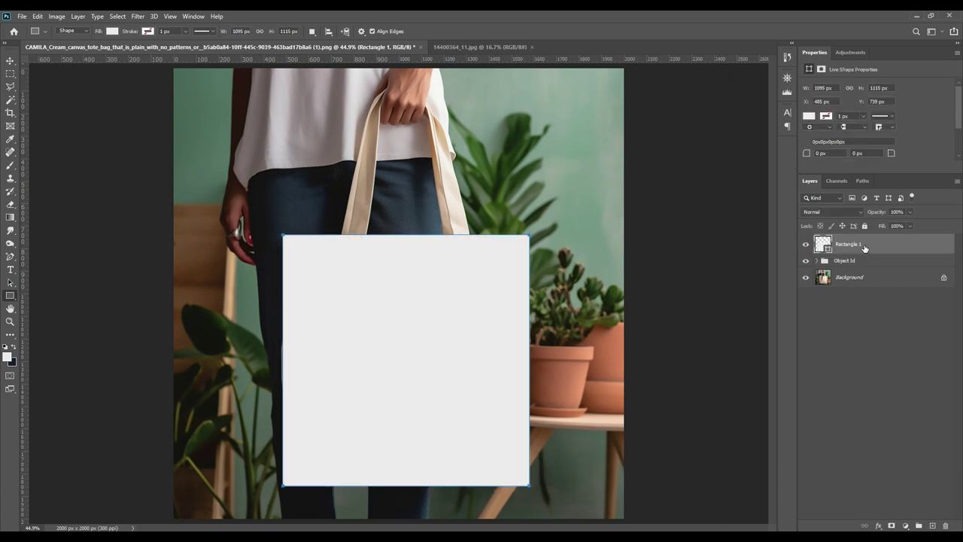
Step: Convert the rectangle layer to a smart object and lower its opacity to 72%
right_click(864, 247)
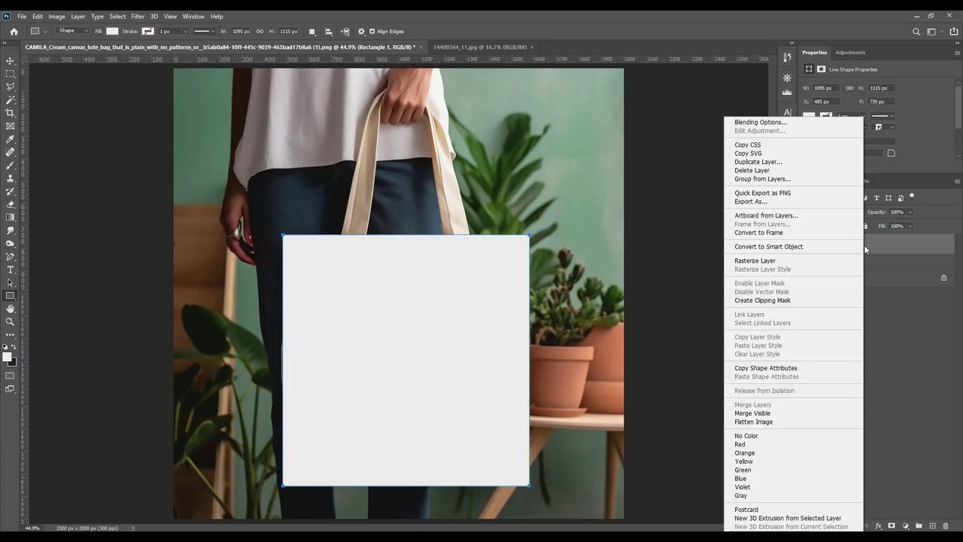
left_click(774, 246)
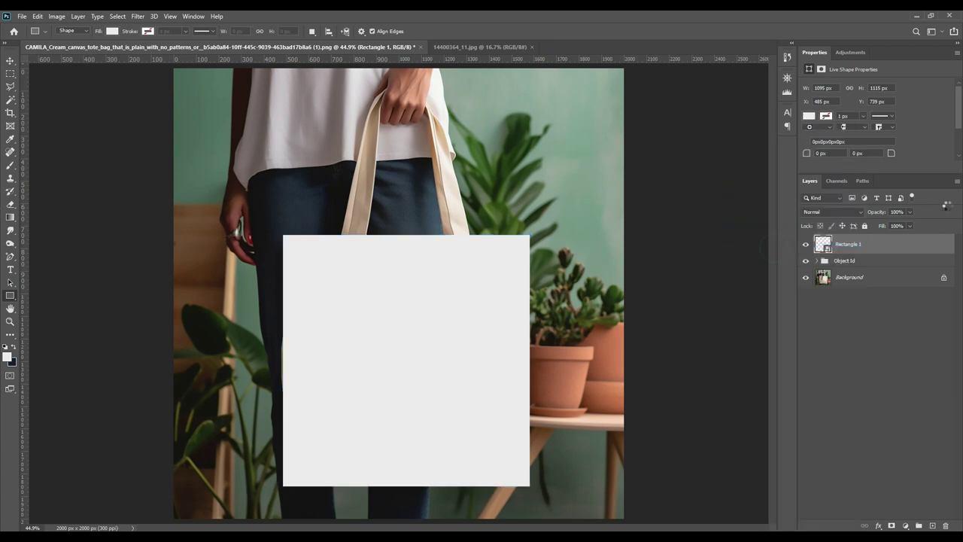
left_click_drag(879, 212, 865, 213)
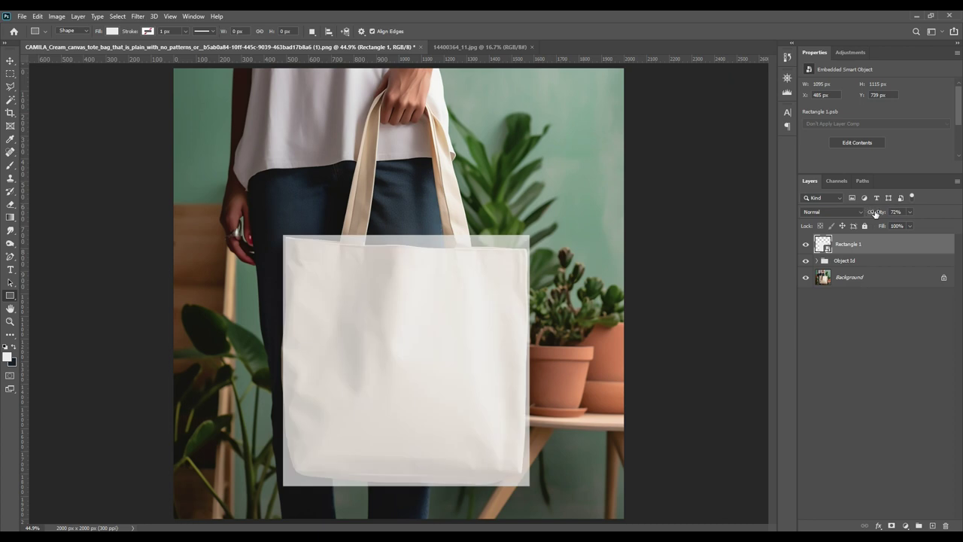
Step: Distort the rectangle's corners to follow the slanted bag body and restore the layer's opacity to 100%
key("ctrl+t")
right_click(357, 266)
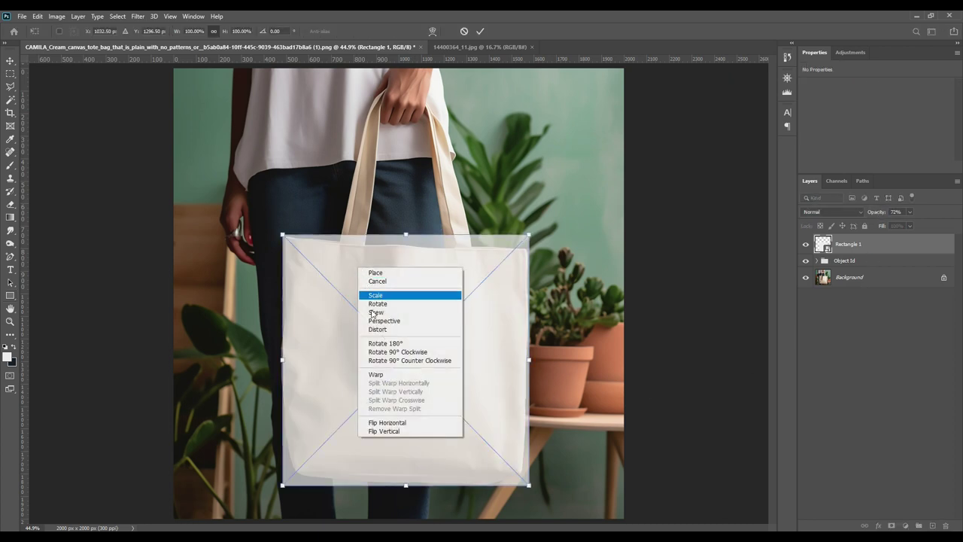
left_click(380, 329)
left_click_drag(529, 237, 529, 247)
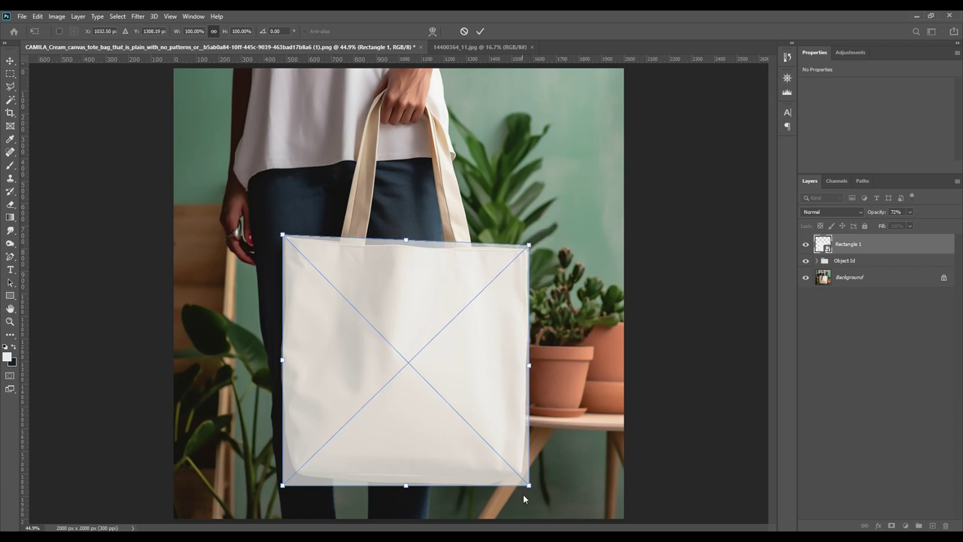
left_click_drag(530, 490, 529, 490)
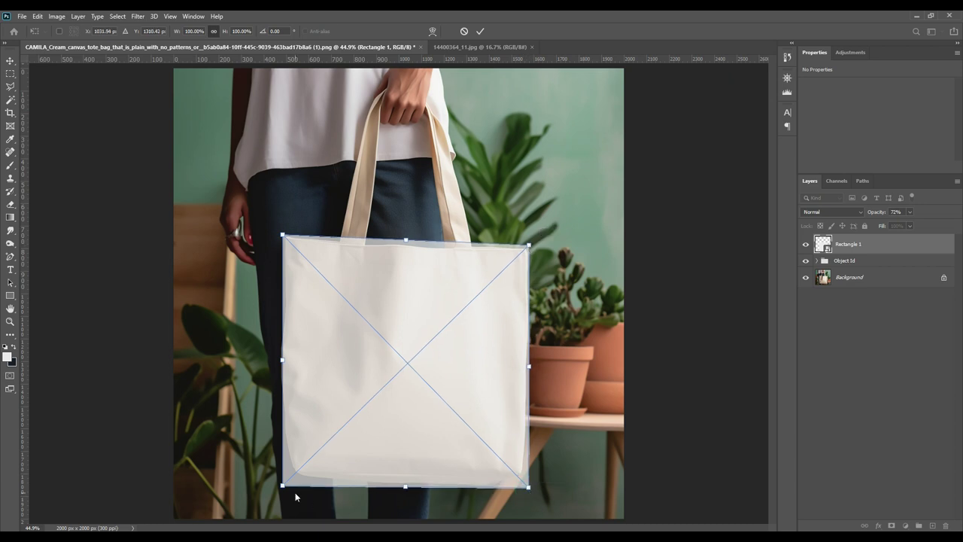
left_click_drag(284, 487, 278, 478)
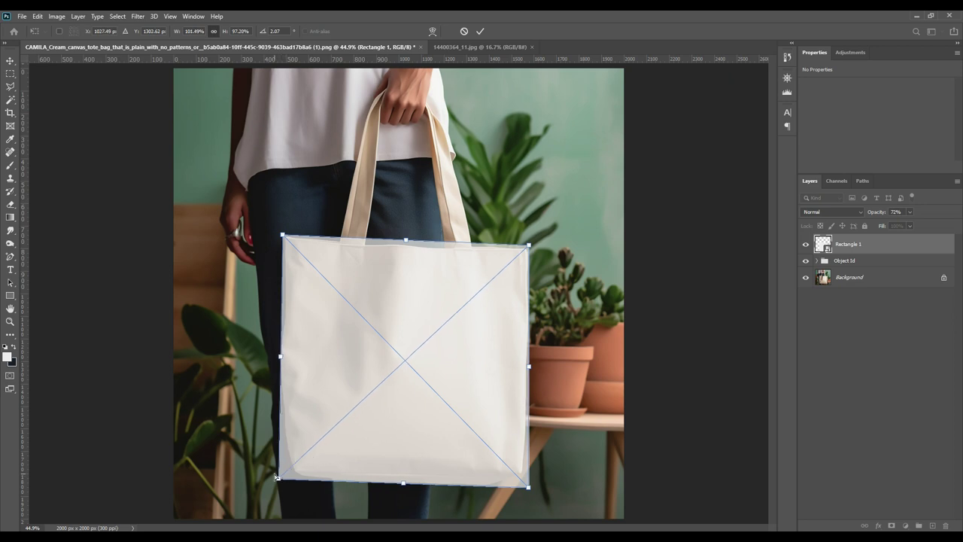
left_click(482, 30)
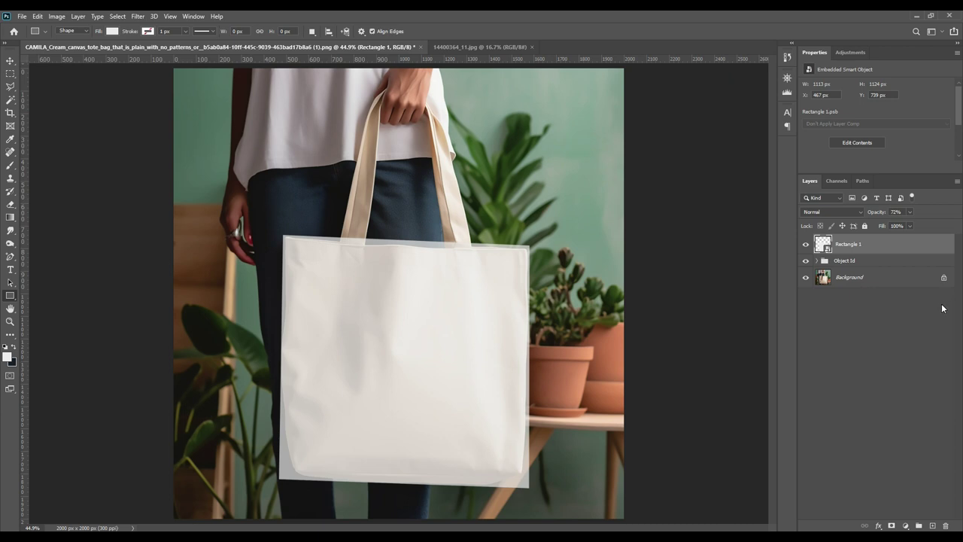
left_click(889, 247)
left_click_drag(878, 212, 1, 232)
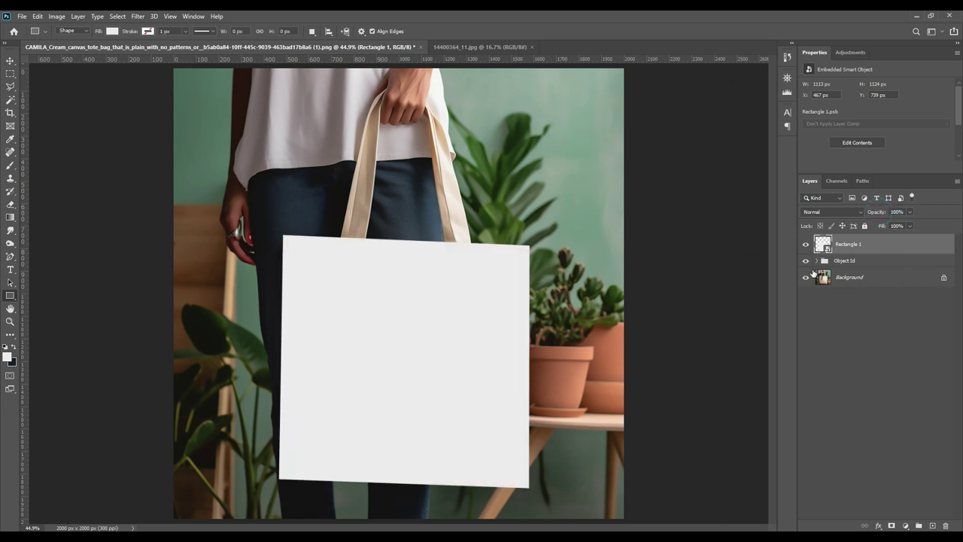
Step: Make a new anti-aliased selection with 0 px feather from the Bag Part shape's path
left_click(817, 260)
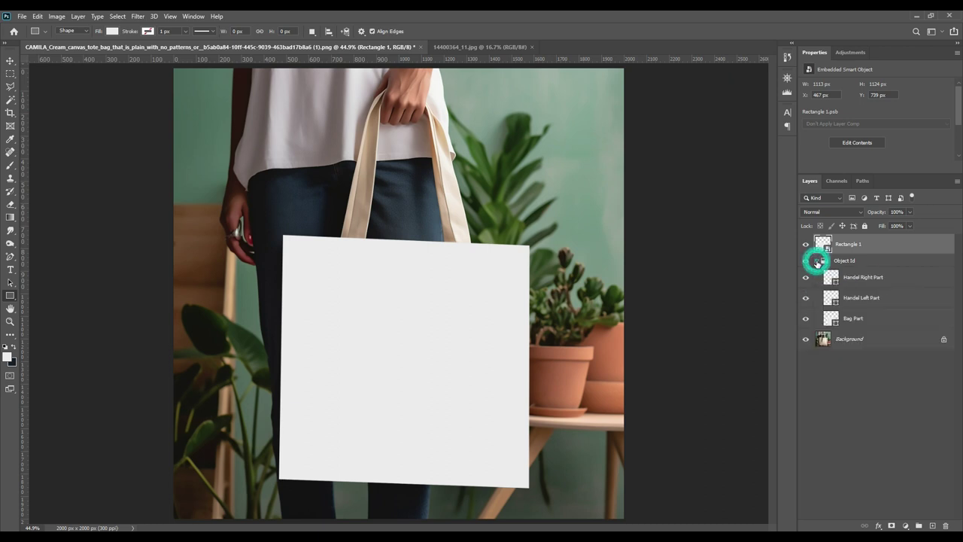
left_click(857, 320)
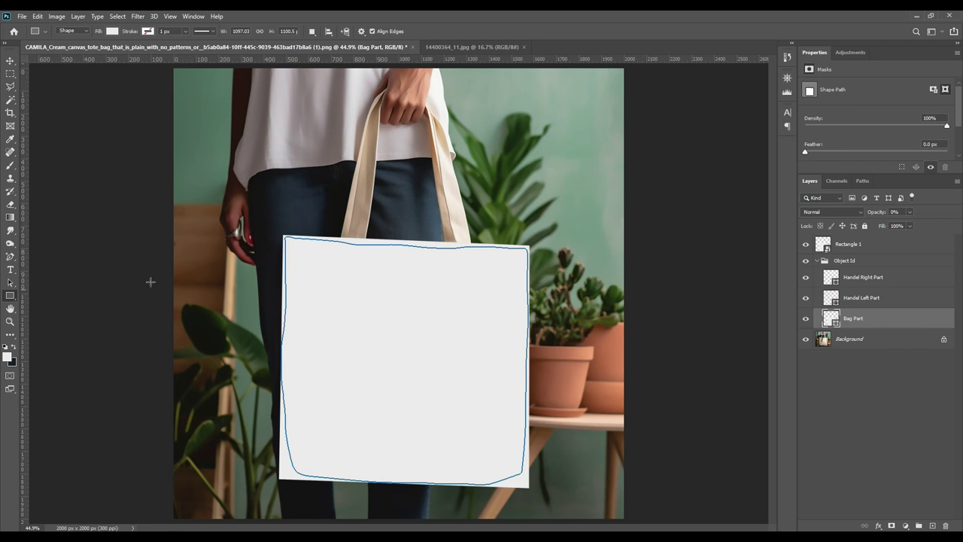
left_click(10, 257)
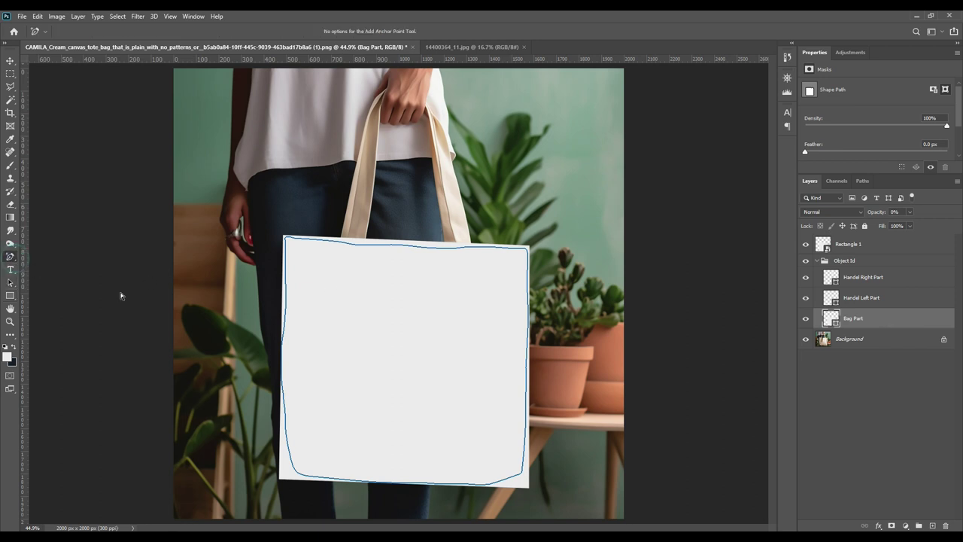
right_click(363, 332)
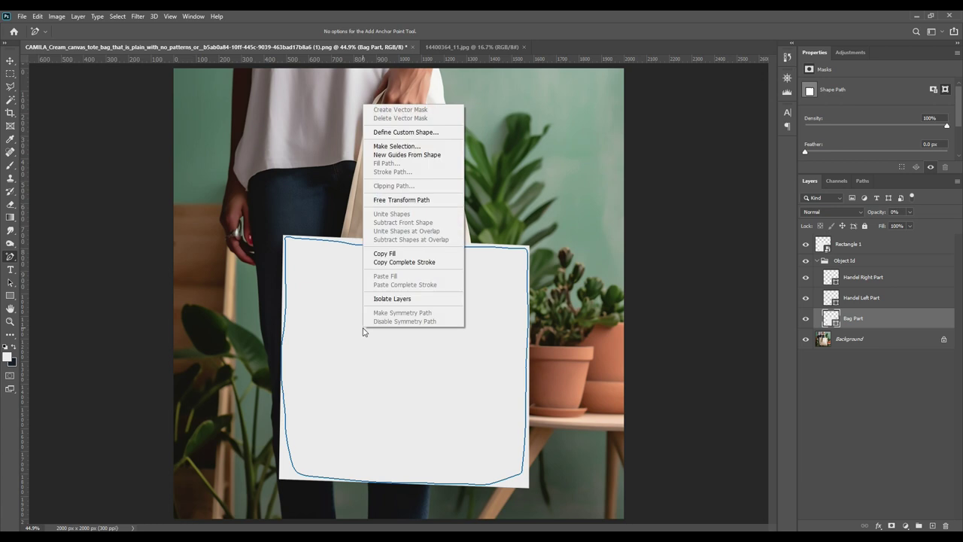
left_click(411, 149)
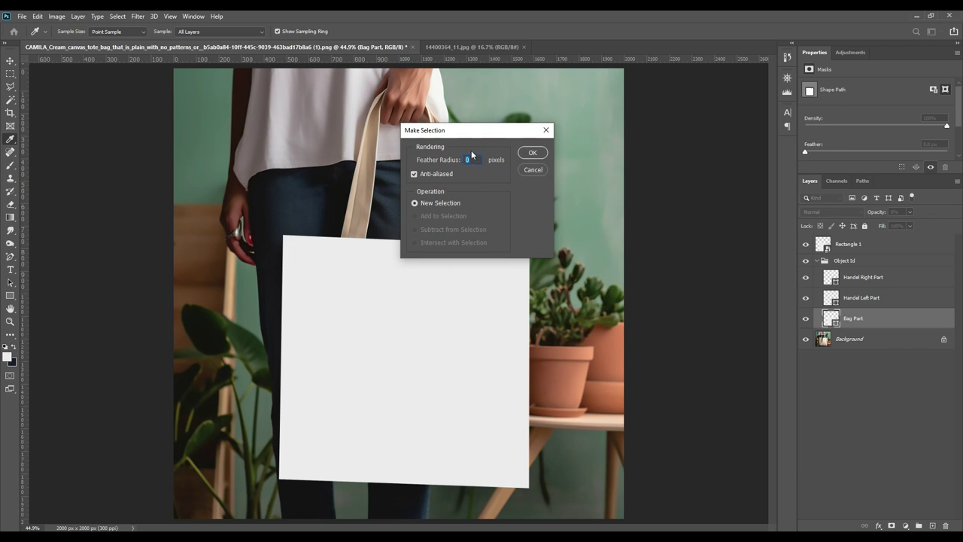
left_click(542, 152)
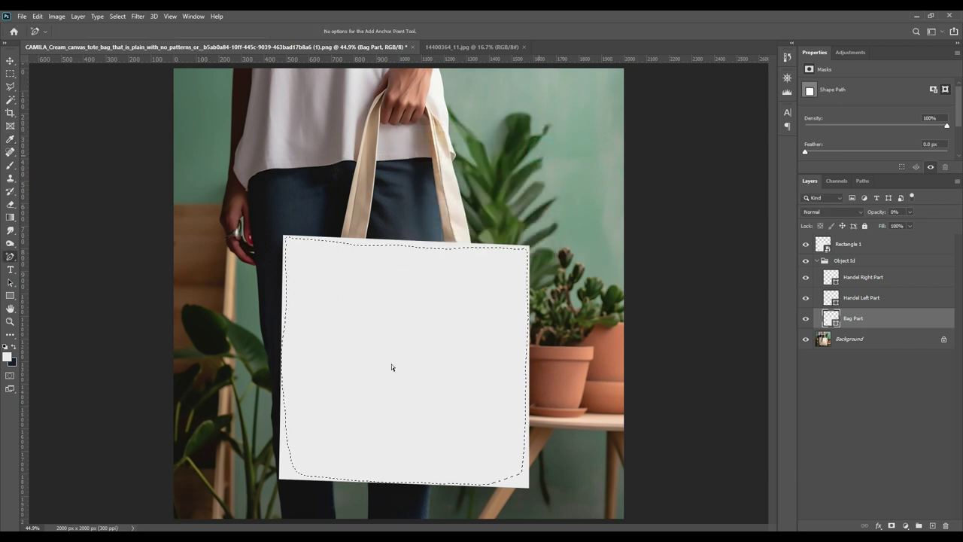
Step: Mask the Rectangle 1 layer with the bag body selection and collapse the Object Id group
left_click(817, 261)
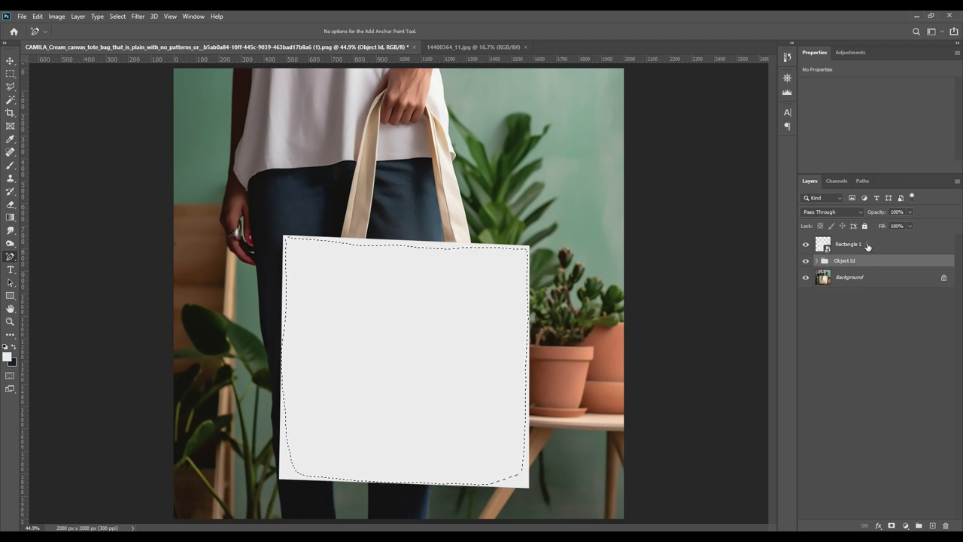
left_click(873, 245)
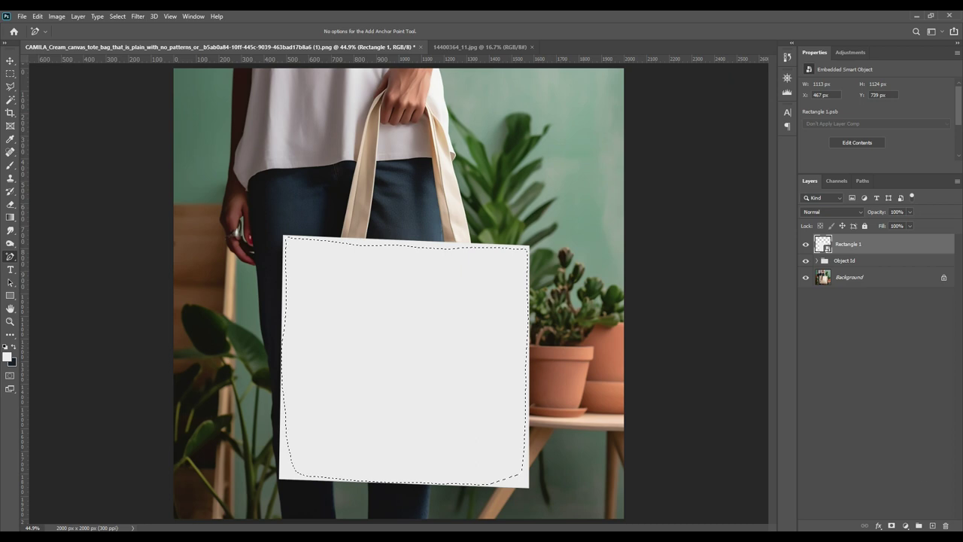
left_click(892, 526)
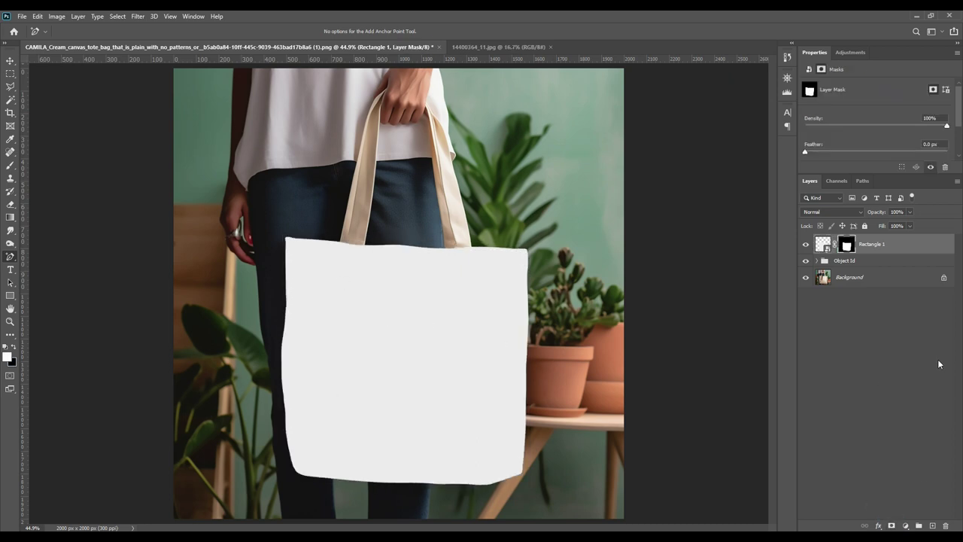
left_click(939, 361)
Step: Load the outlines of the Handel Left Part and Handel Right Part shapes as one combined selection
left_click(817, 260)
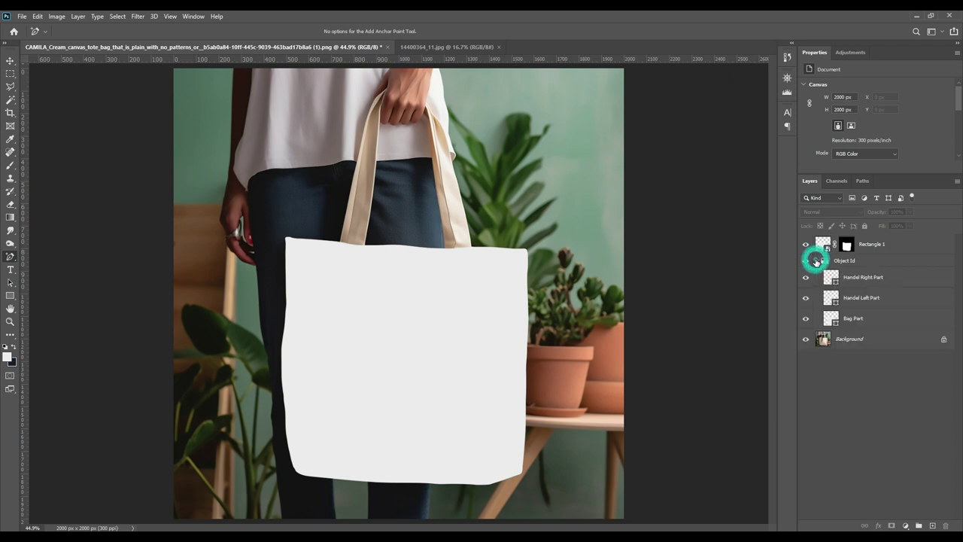
left_click(860, 300)
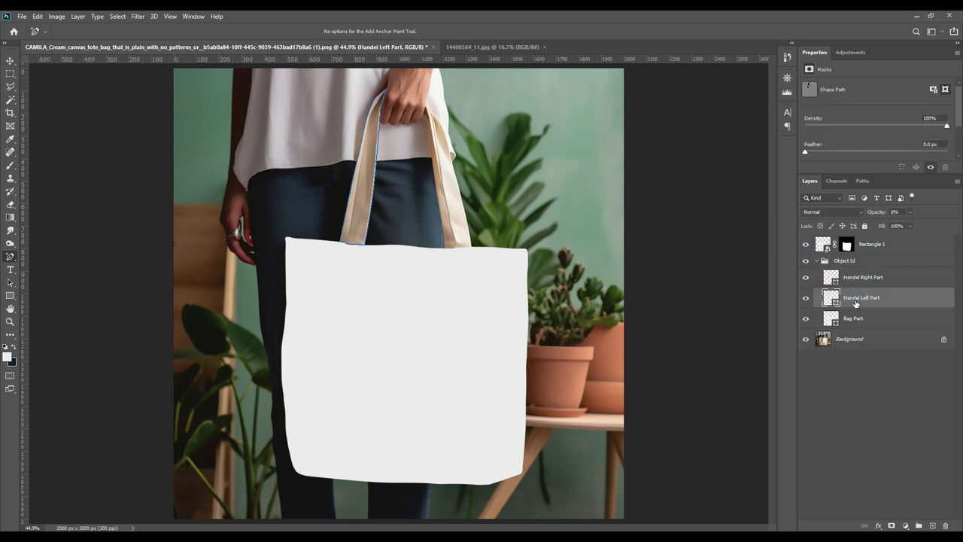
left_click(858, 278)
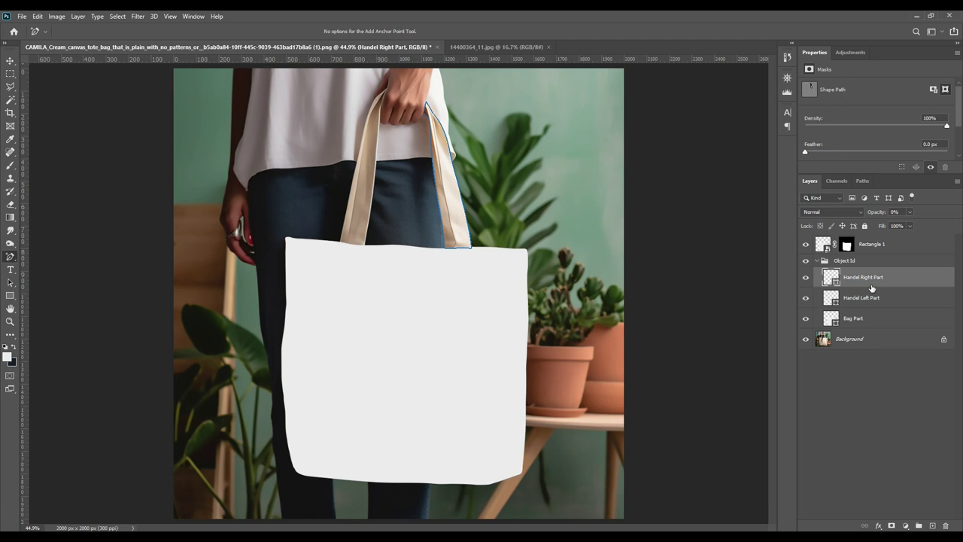
left_click(833, 301, "ctrl")
left_click(833, 279, "ctrl+shift")
Step: Add a Solid Color fill layer in red (ff0000) covering the selected handles, above the Object Id group
left_click(844, 261)
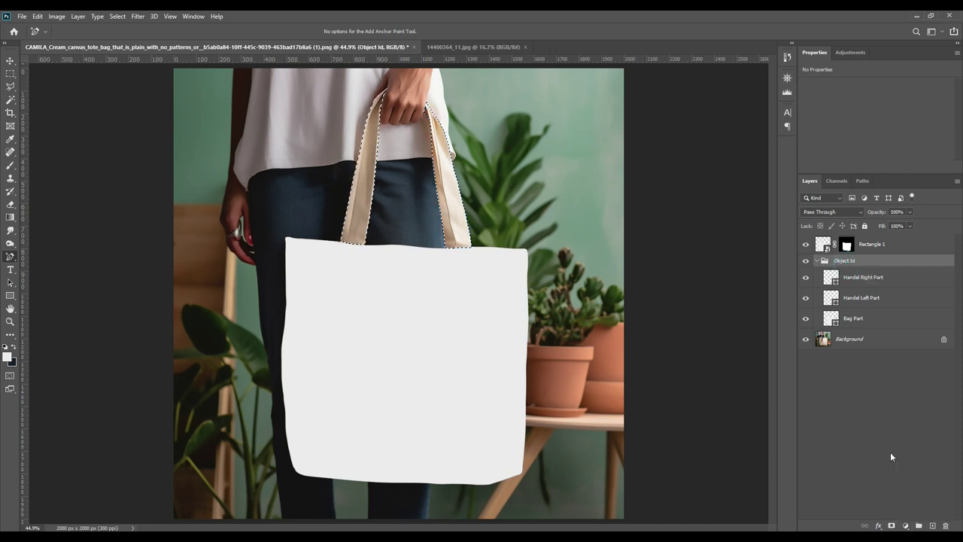
left_click(906, 526)
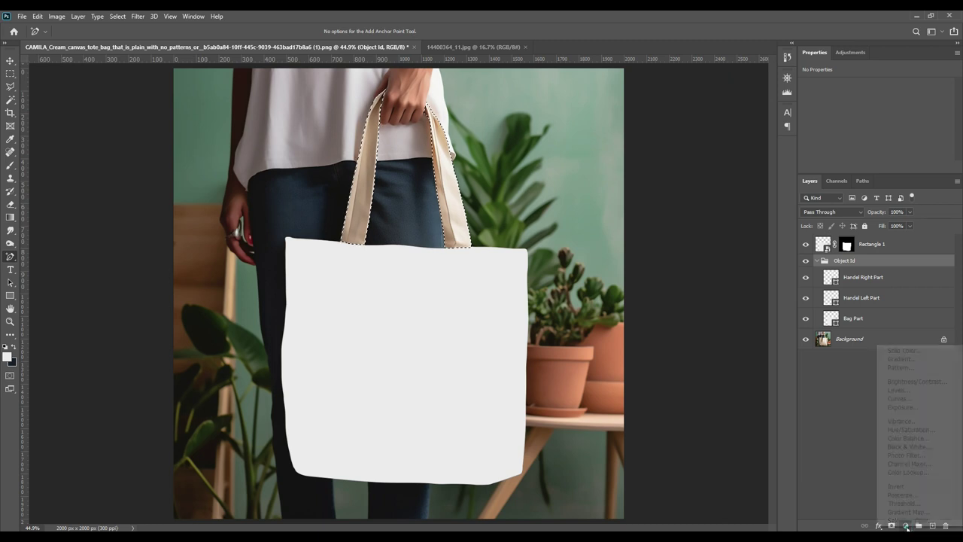
left_click(915, 353)
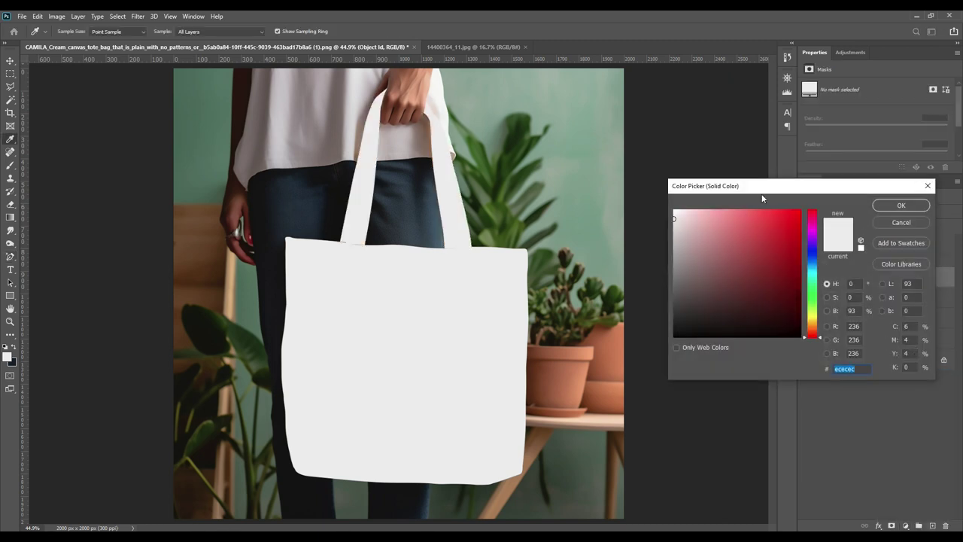
left_click_drag(758, 219, 810, 205)
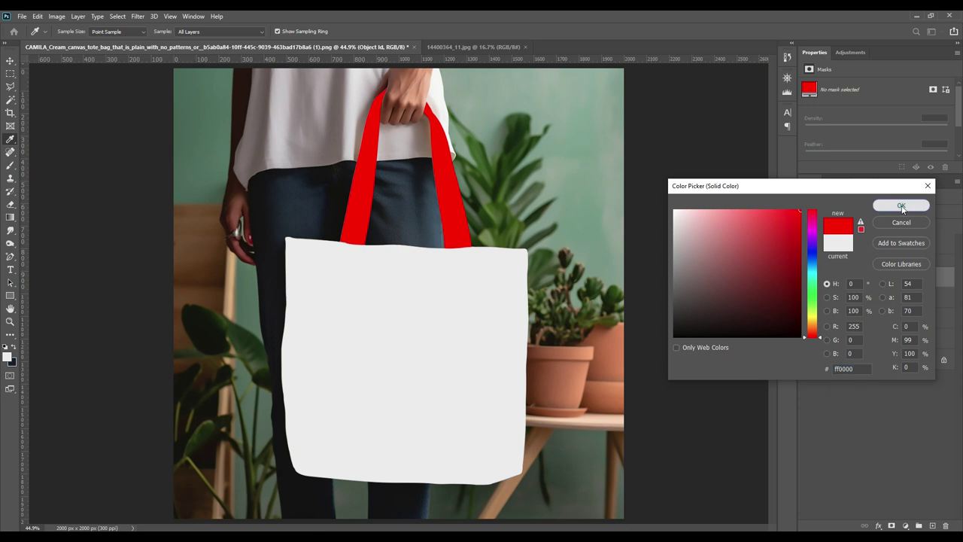
left_click(902, 206)
Step: Move the red fill layer above Rectangle 1 and collapse the Object Id group
left_click_drag(895, 277, 903, 239)
left_click(818, 281)
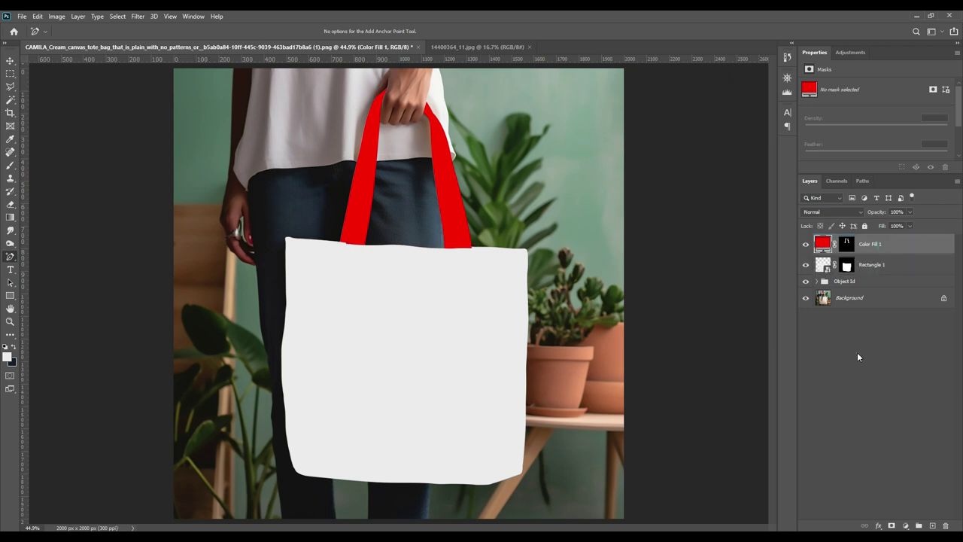
left_click(871, 337)
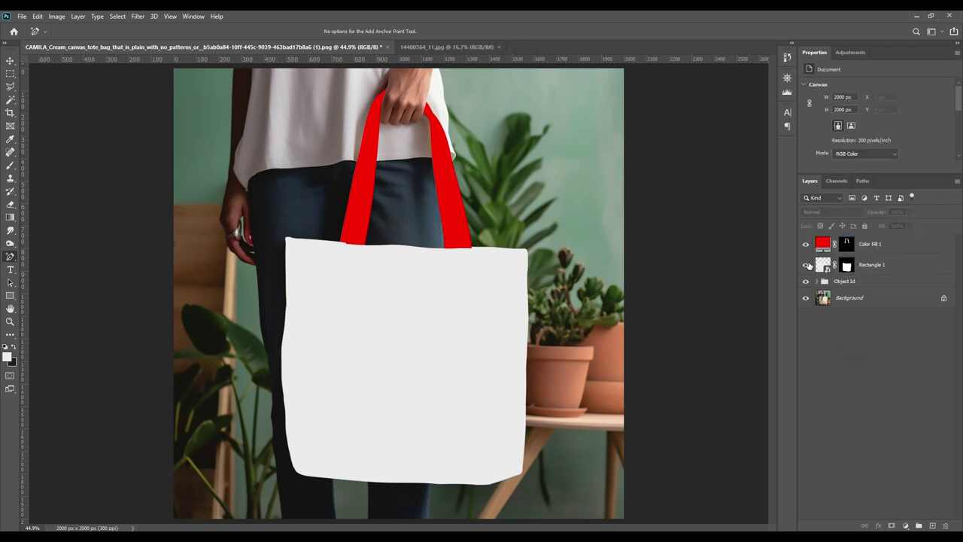
Step: Hide the red fill and rectangle layers and load both of their masks as one combined selection
left_click(806, 265)
left_click(806, 244)
left_click(862, 344)
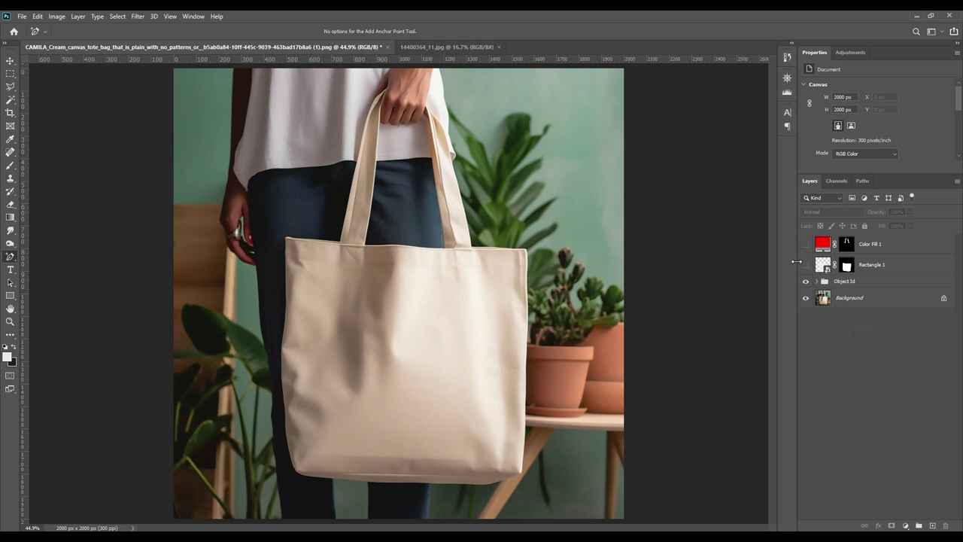
left_click(848, 268, "ctrl")
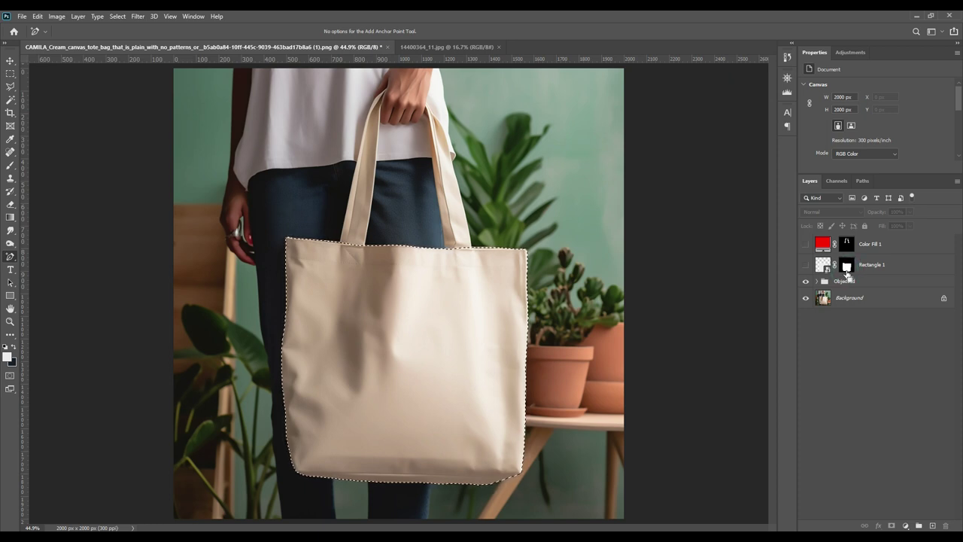
left_click(847, 265, "ctrl")
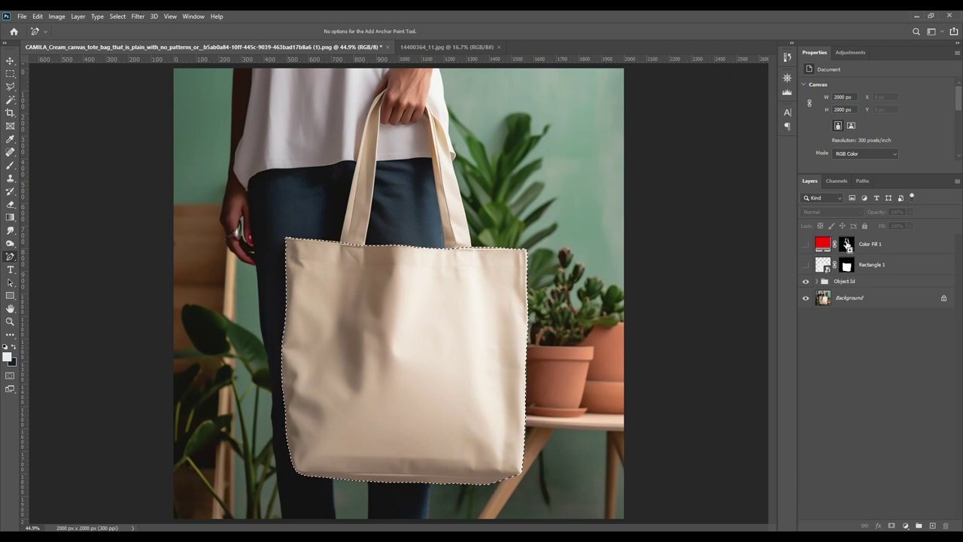
left_click(847, 245, "ctrl+shift")
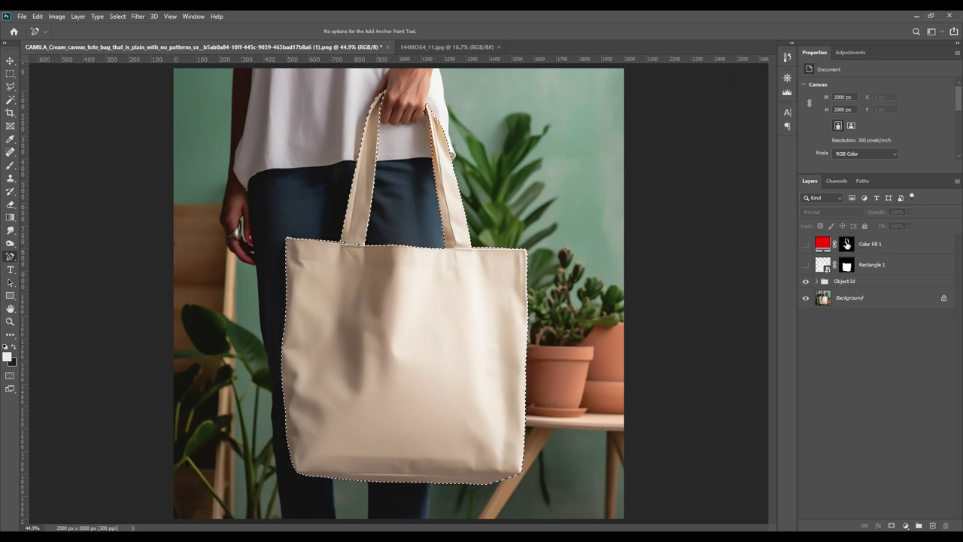
Step: Desaturate the selected bag and handles on the Background layer with a Hue/Saturation adjustment of Saturation -100
left_click(851, 299)
left_click(894, 298)
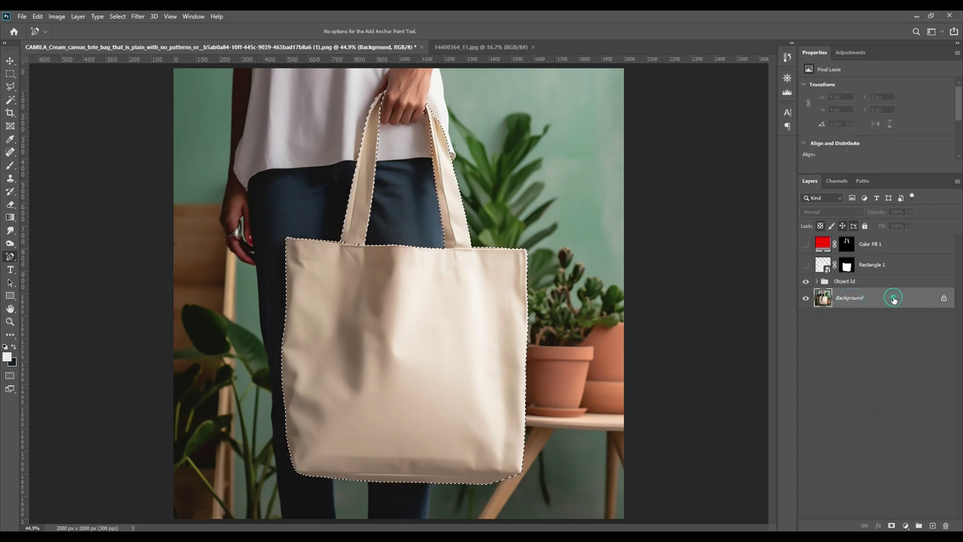
left_click(54, 16)
left_click(74, 42)
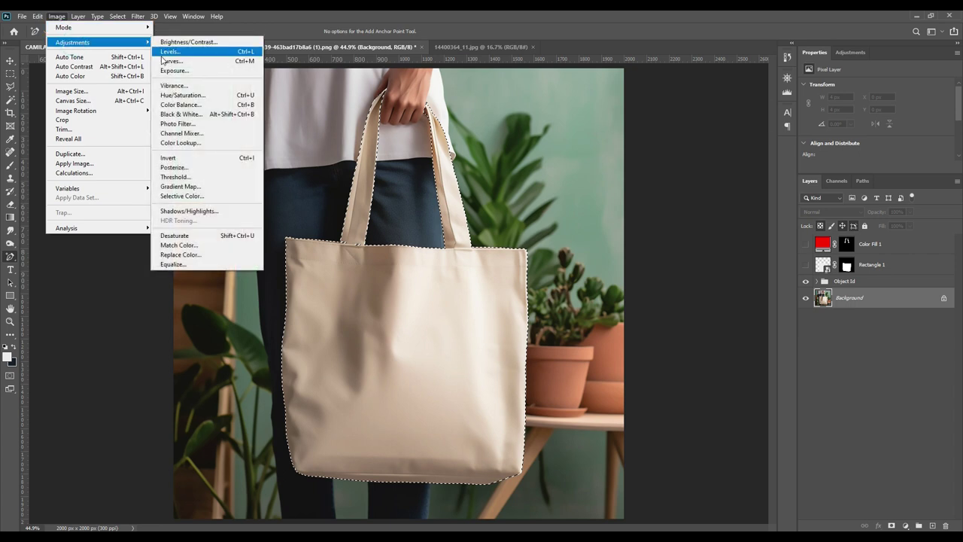
left_click(200, 97)
left_click_drag(687, 228, 632, 242)
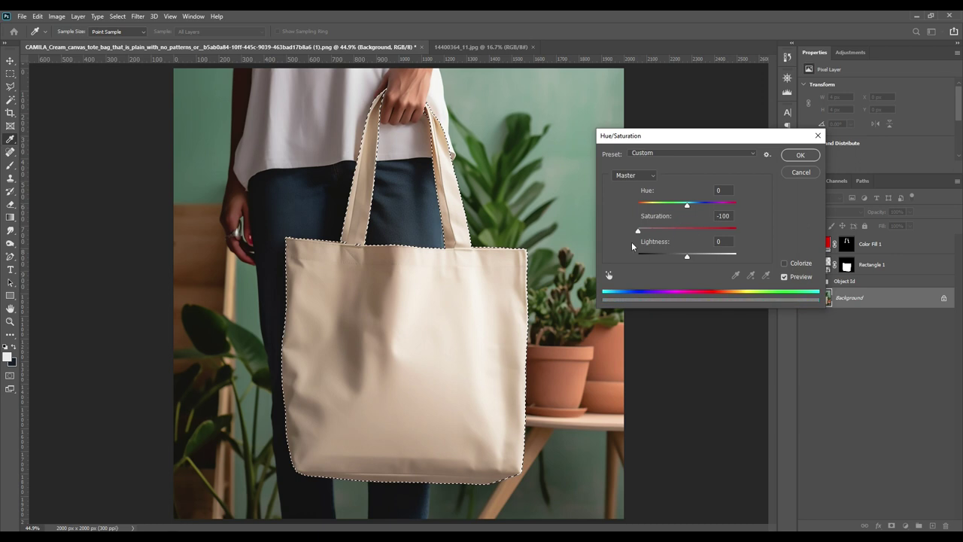
left_click(789, 155)
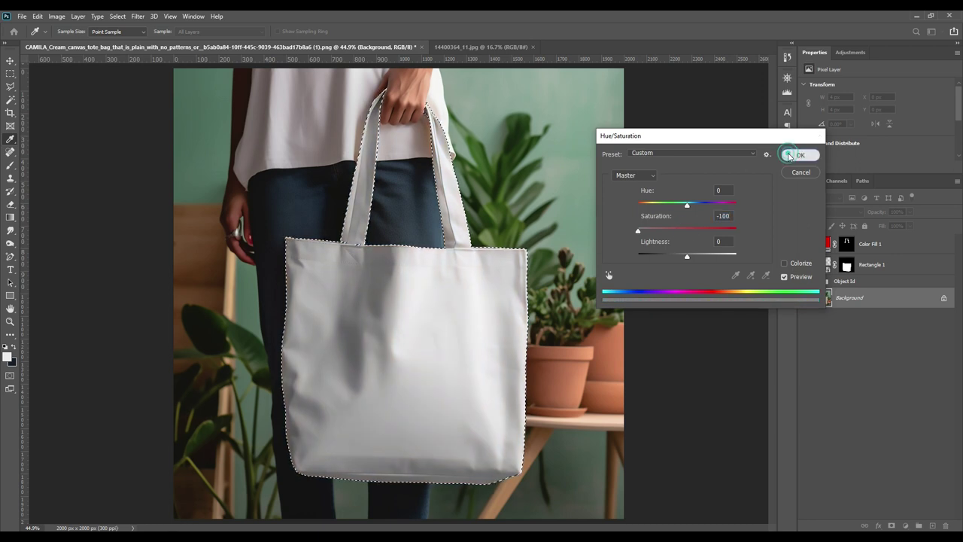
Step: Deselect the bag and turn the Rectangle 1 and Color Fill 1 layers back on
key("ctrl+d")
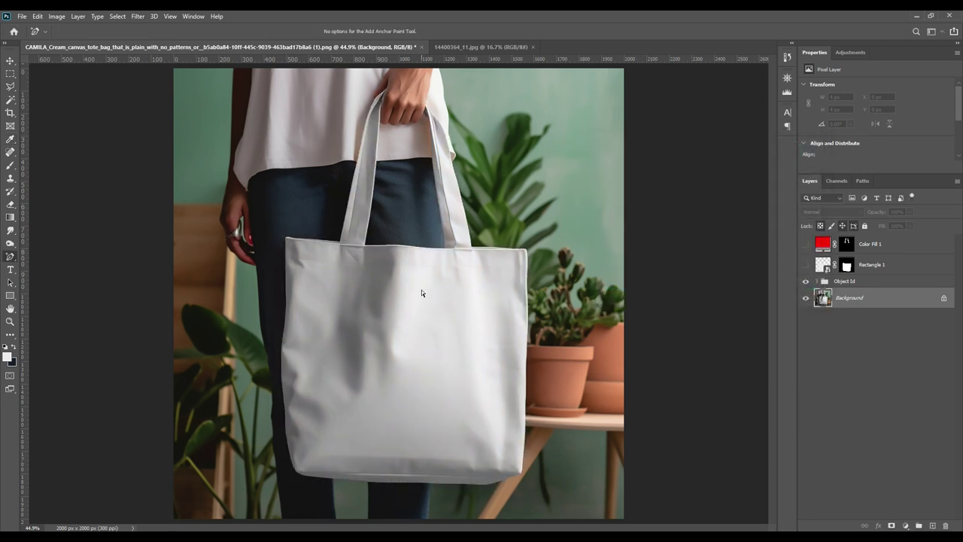
left_click(845, 342)
left_click(807, 266)
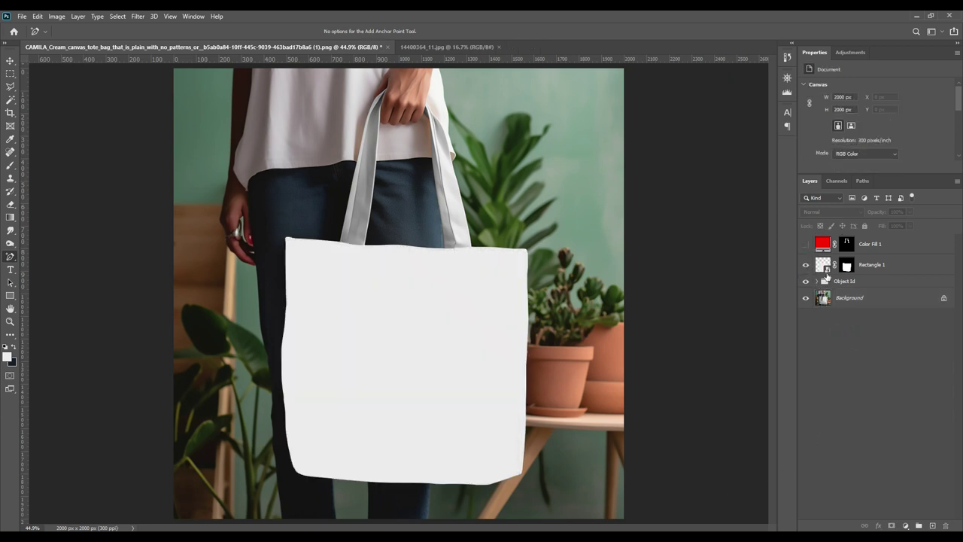
left_click(805, 244)
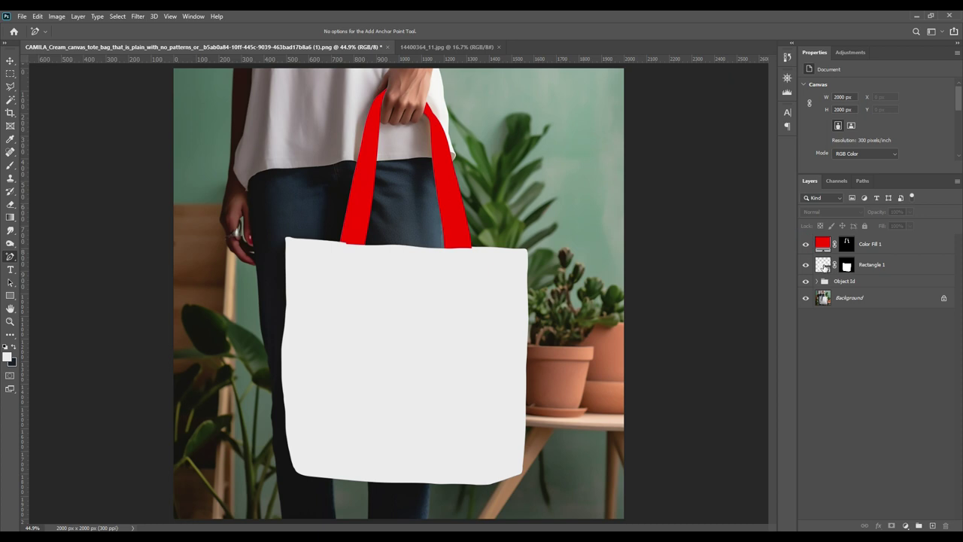
Step: Open the contents of the Rectangle 1 smart object and copy the floral pattern from 14400364_11.jpg into it
double_click(827, 268)
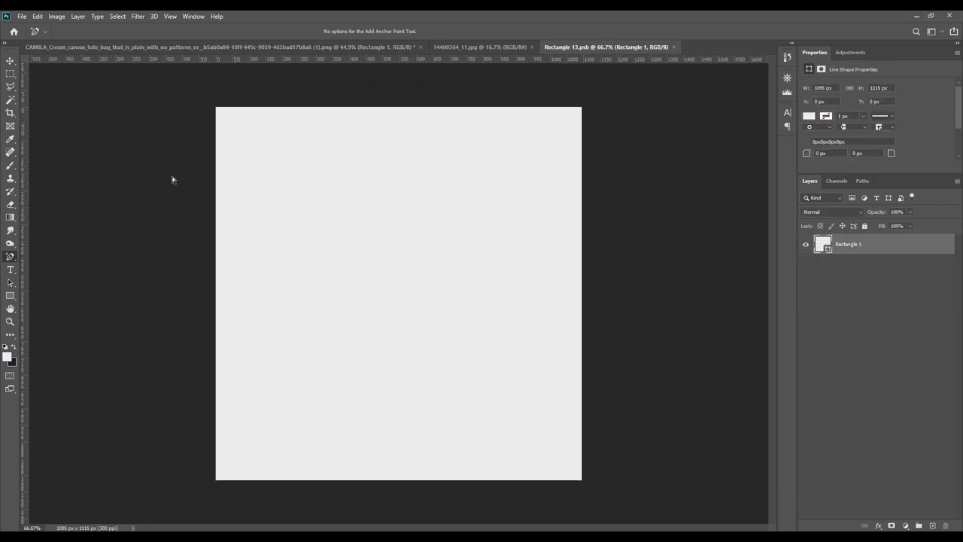
left_click(11, 60)
left_click(465, 47)
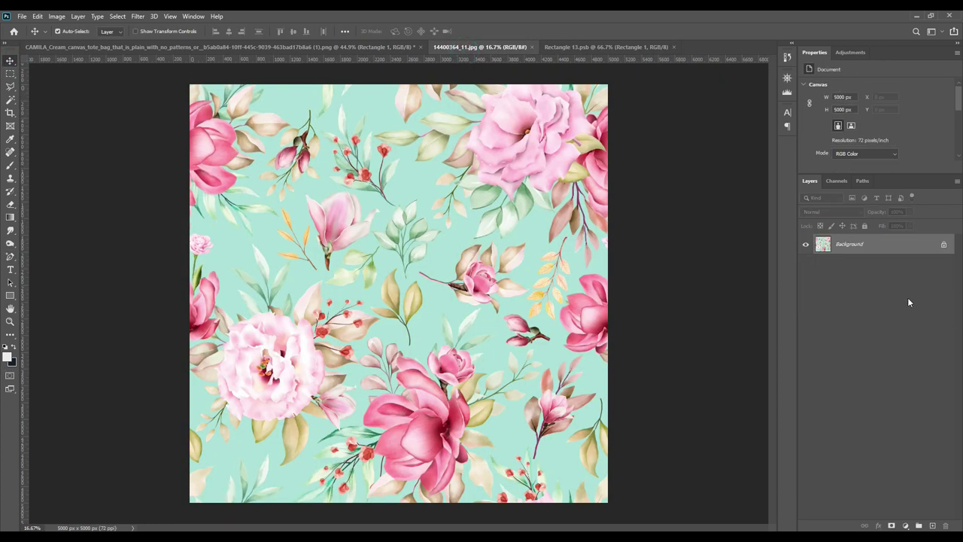
left_click_drag(843, 246, 376, 256)
Step: Scale the floral pattern layer to 22.79% and position it so it covers the whole smart object canvas
key("ctrl+t")
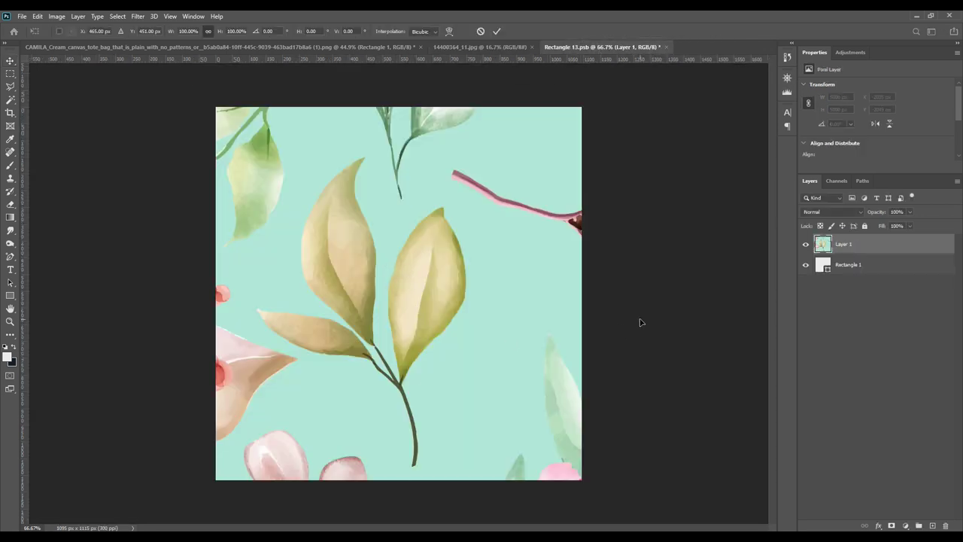
key("ctrl+0")
left_click_drag(701, 280, 264, 280)
left_click_drag(203, 306, 461, 348)
left_click_drag(520, 413, 463, 383)
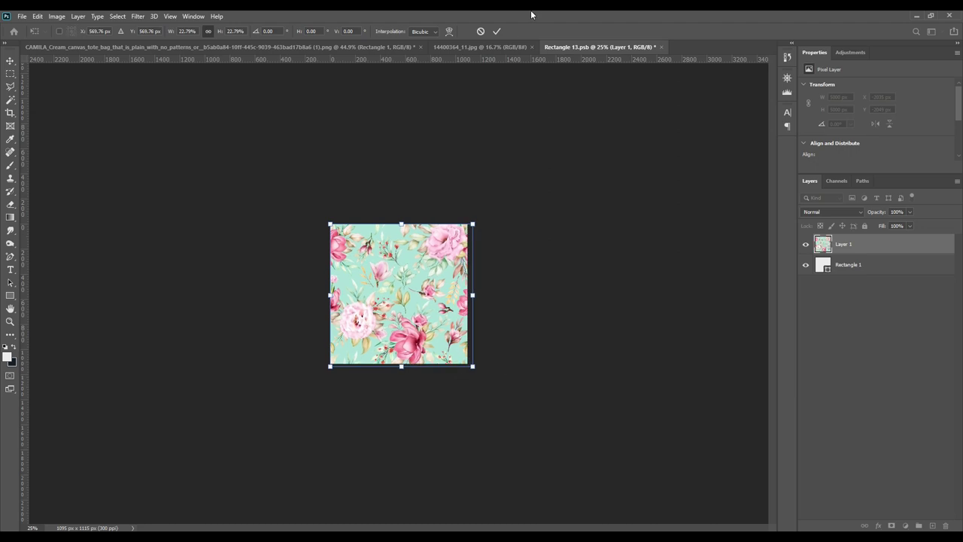
left_click(497, 31)
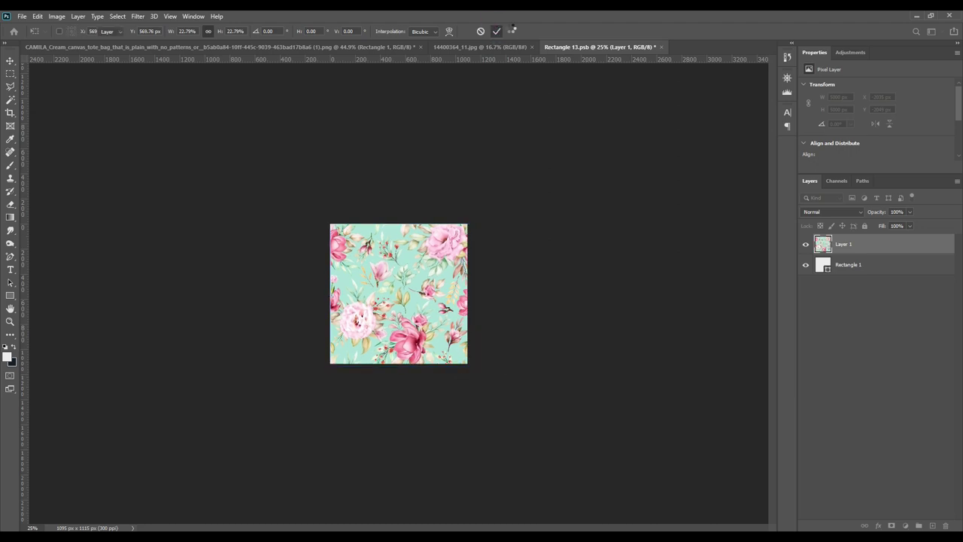
Step: Save the smart object contents and return to the tote bag document
left_click(23, 16)
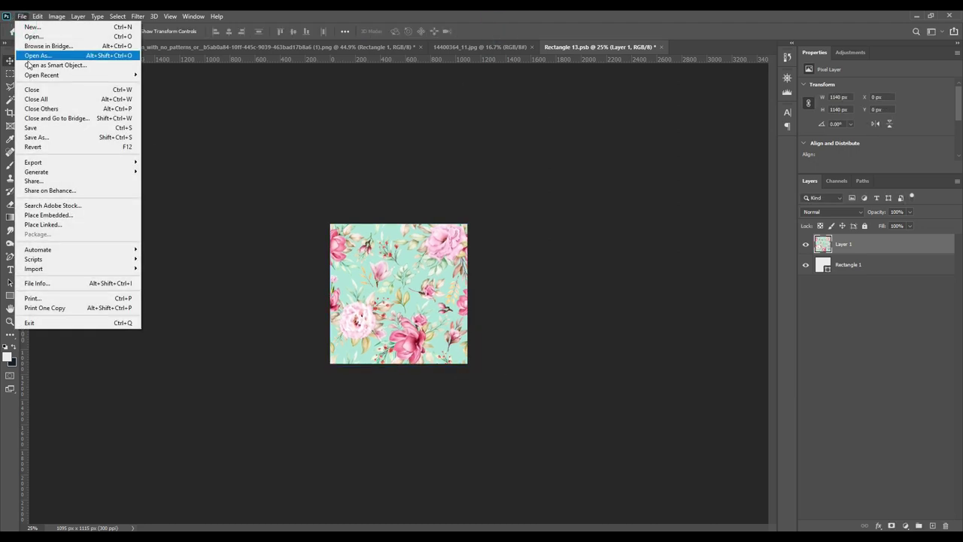
left_click(52, 128)
left_click(349, 47)
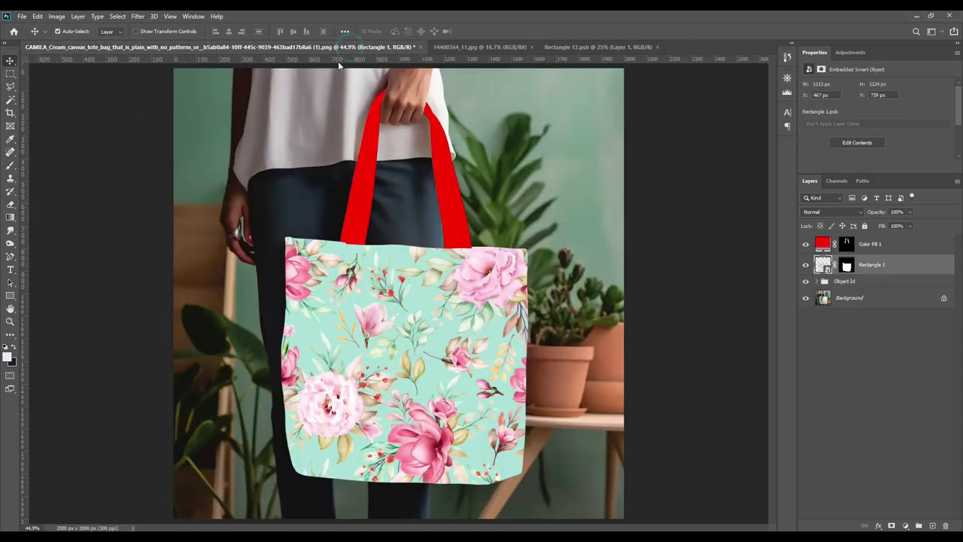
Step: Recolour the handles' Color Fill 1 layer to pink ffb6c2, sampled from a flower in the bag's pattern
double_click(825, 243)
left_click(406, 253)
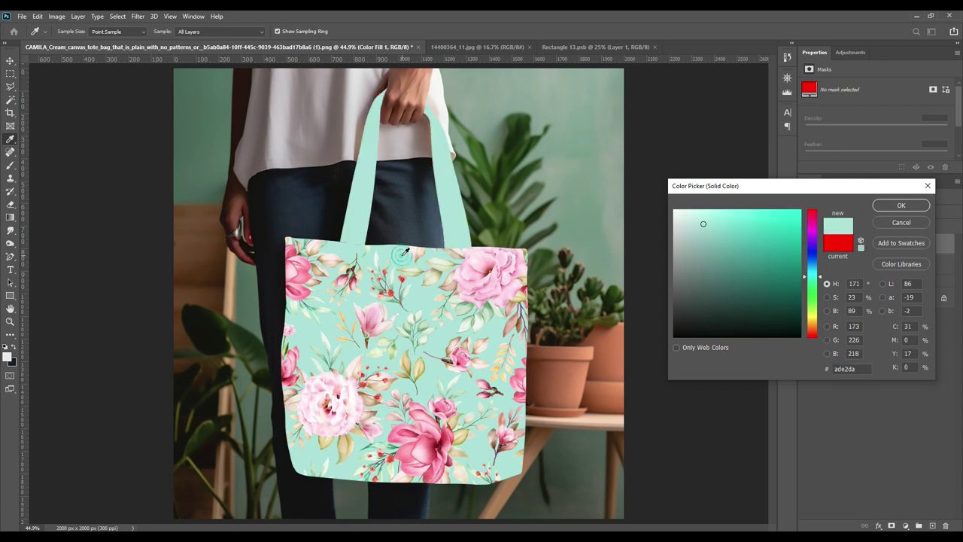
left_click(425, 410)
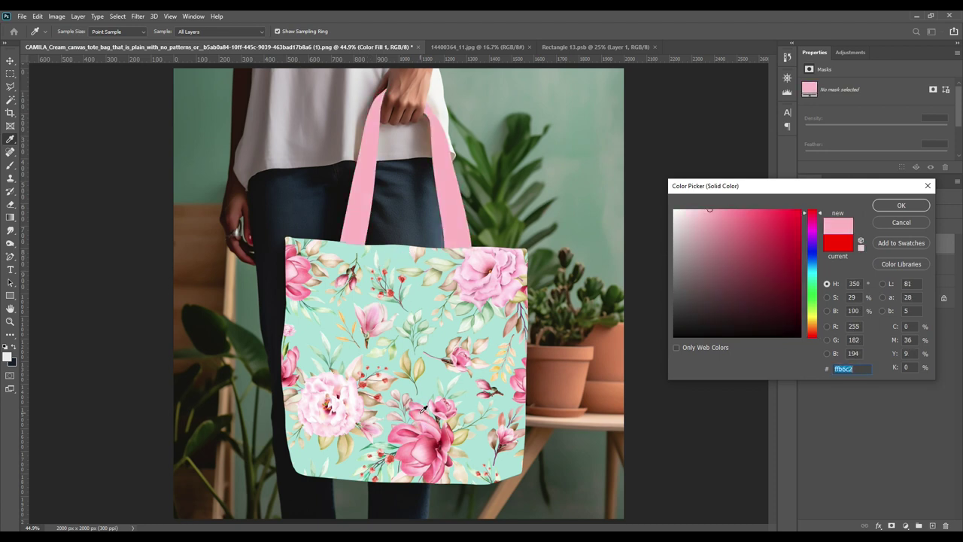
left_click(902, 205)
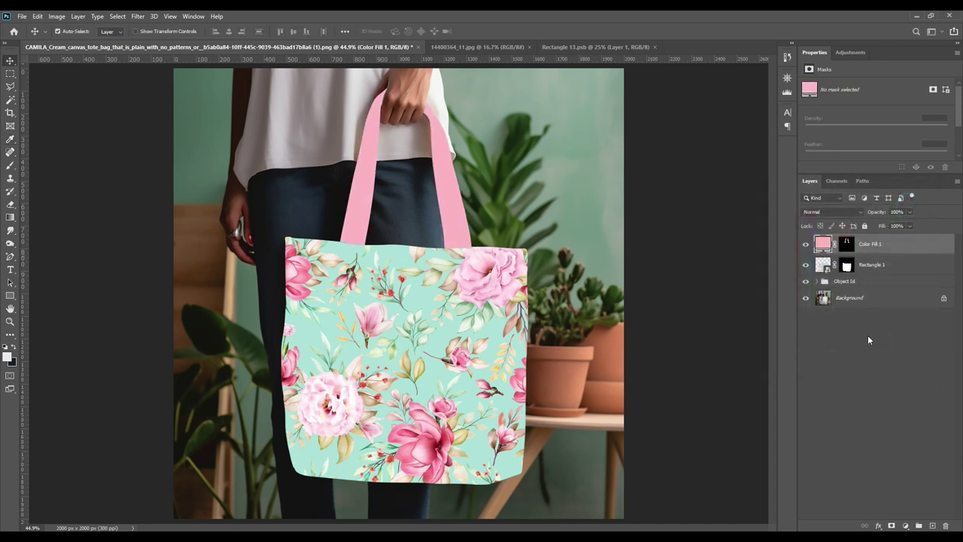
Step: Copy the bag and handles from the Background using both layer masks as the selection, and move the copy above Color Fill 1
left_click(868, 335)
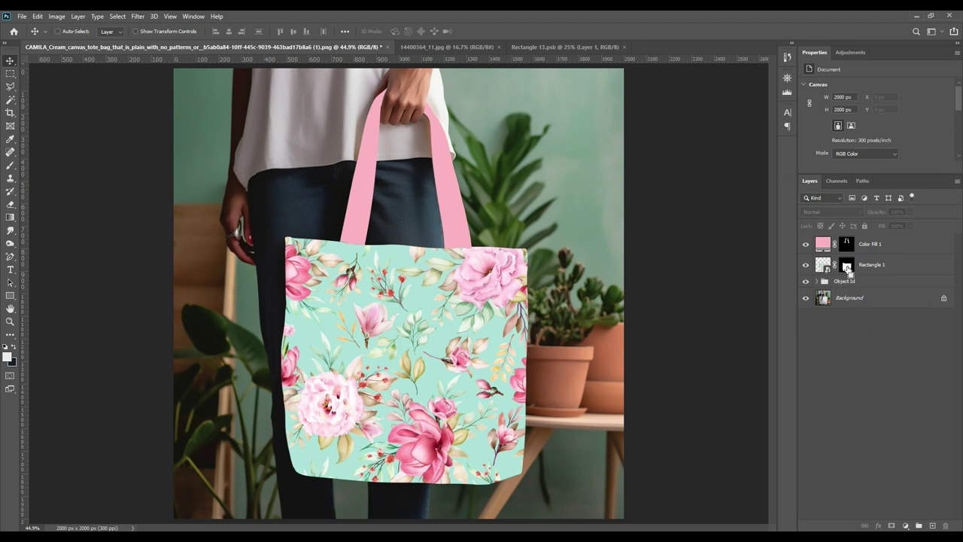
left_click(847, 267, "ctrl")
left_click(846, 245, "ctrl+shift")
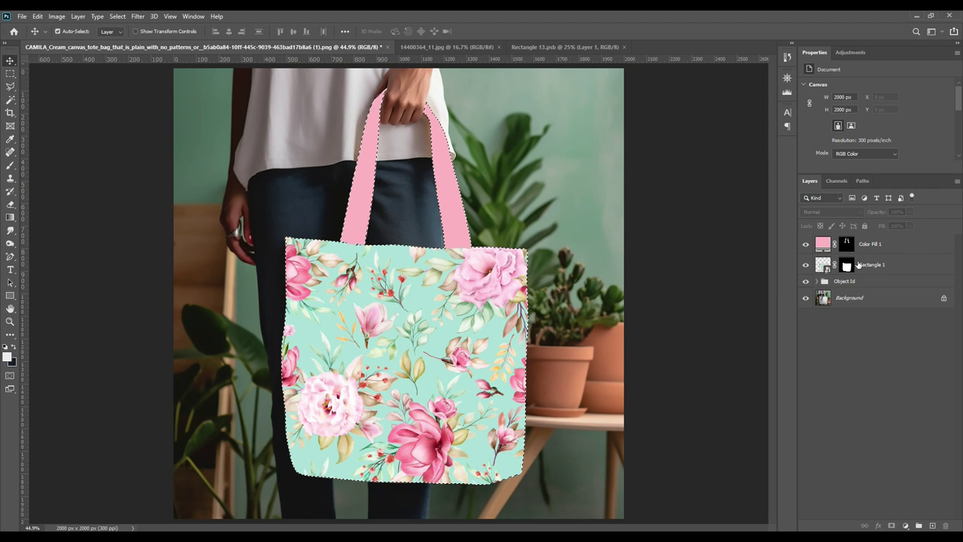
left_click(864, 297)
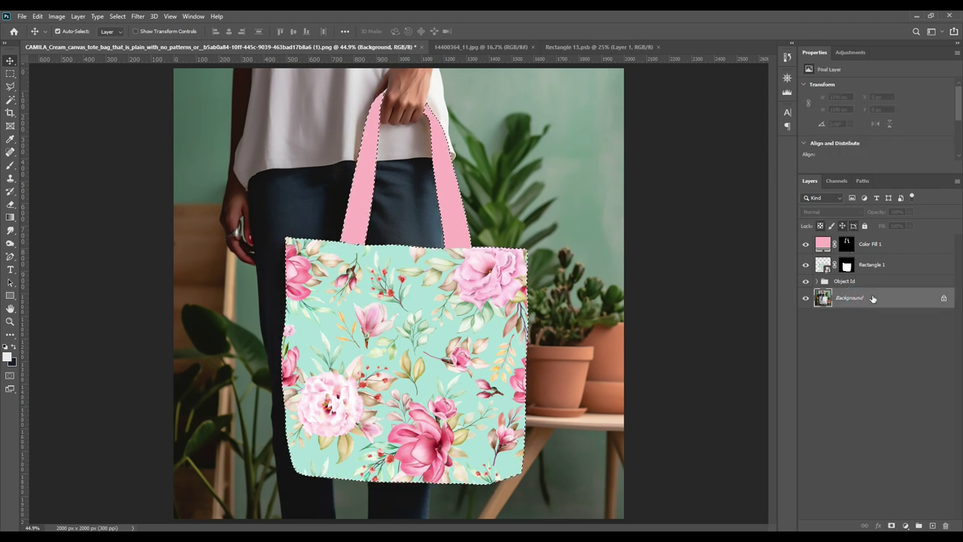
key("ctrl+j")
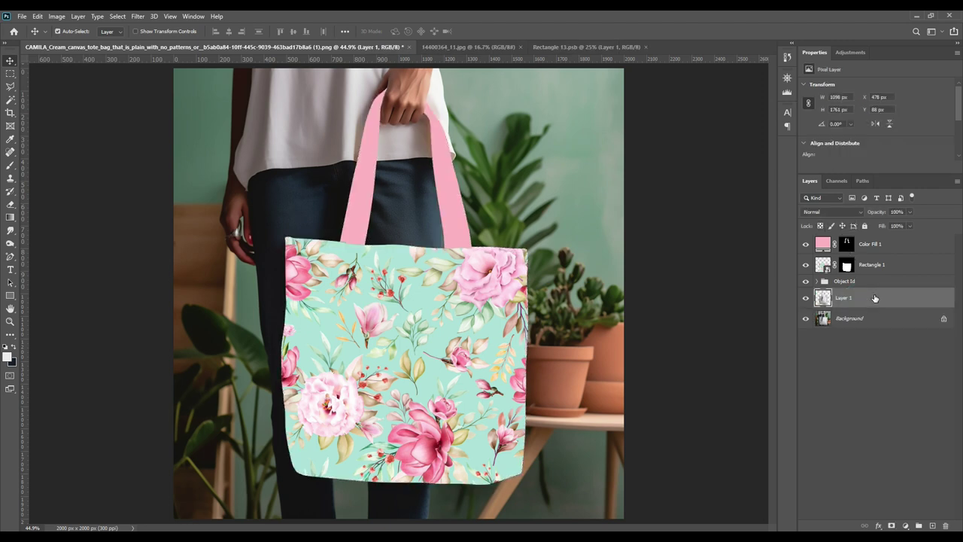
left_click_drag(858, 299, 846, 237)
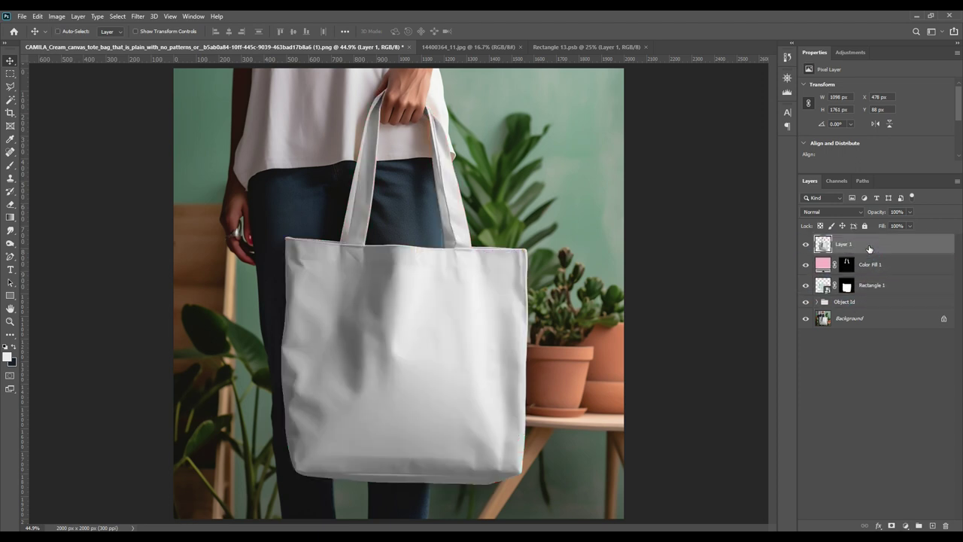
Step: Duplicate the grey bag copy, Layer 1, twice and reselect the original
key("ctrl+j")
key("ctrl+j")
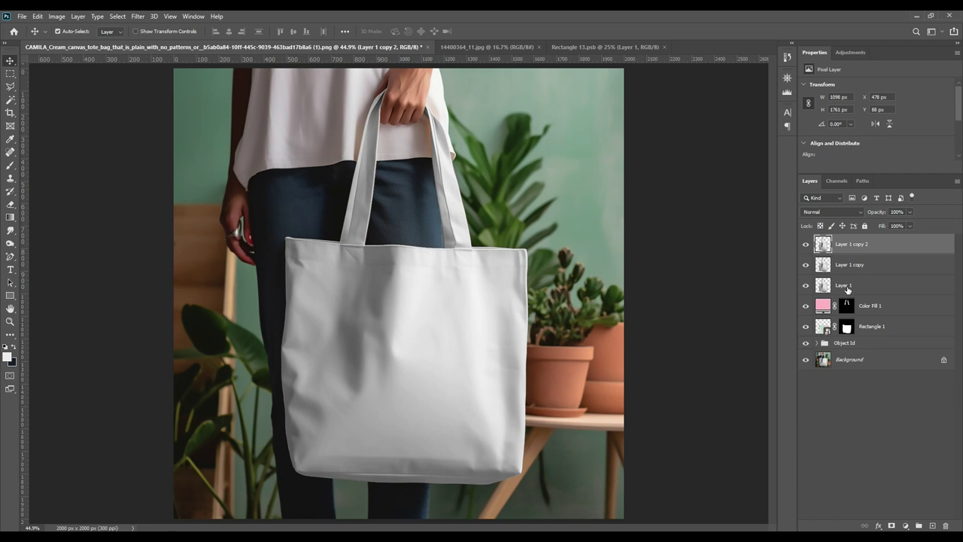
key("alt+bracketleft")
key("alt+bracketleft")
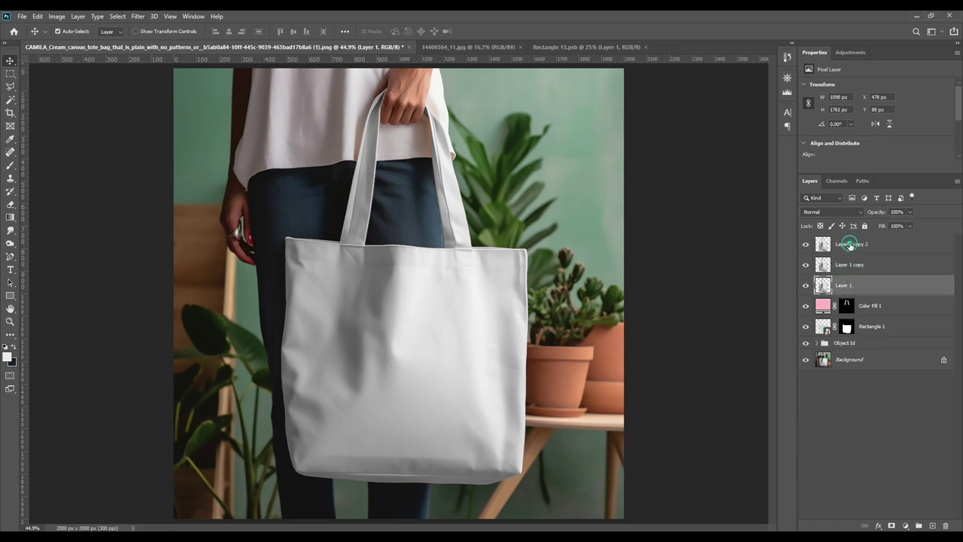
Step: Rename the three bag copy layers, from the top down, as Light, Midtoe and Shadow
double_click(851, 242)
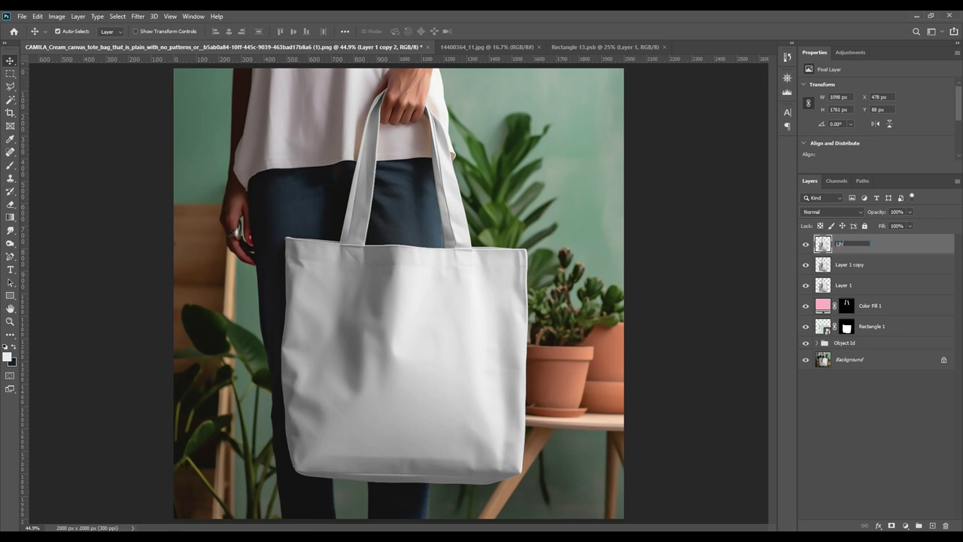
key("Return")
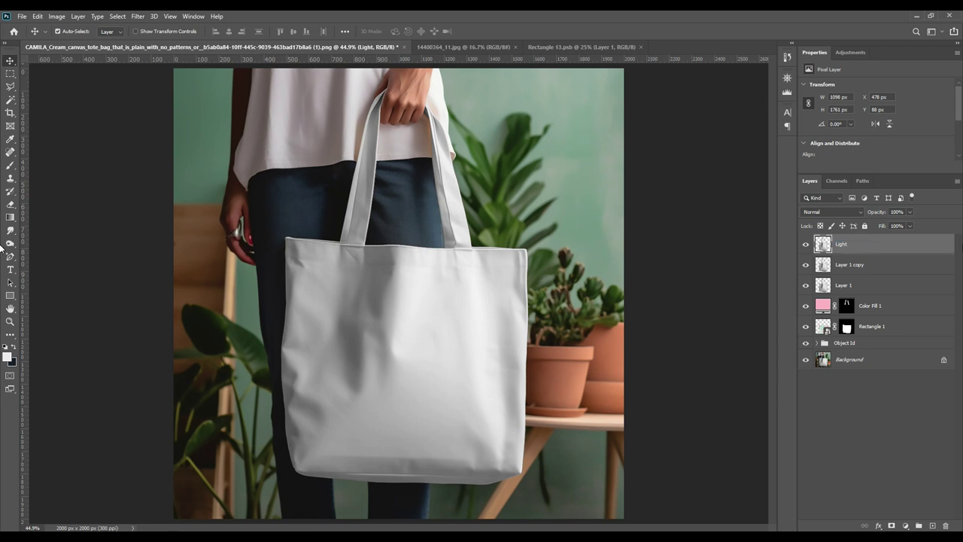
double_click(851, 264)
type("Midton")
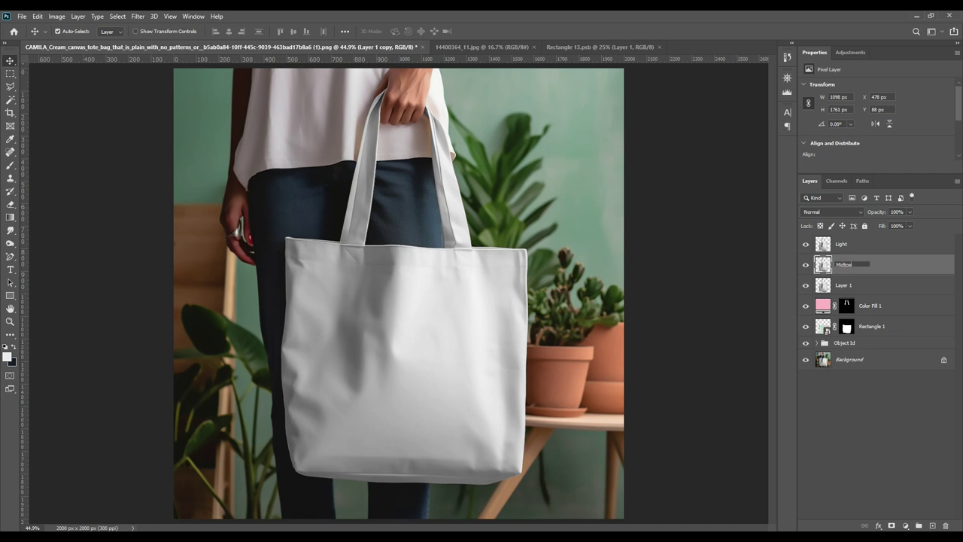
key("Return")
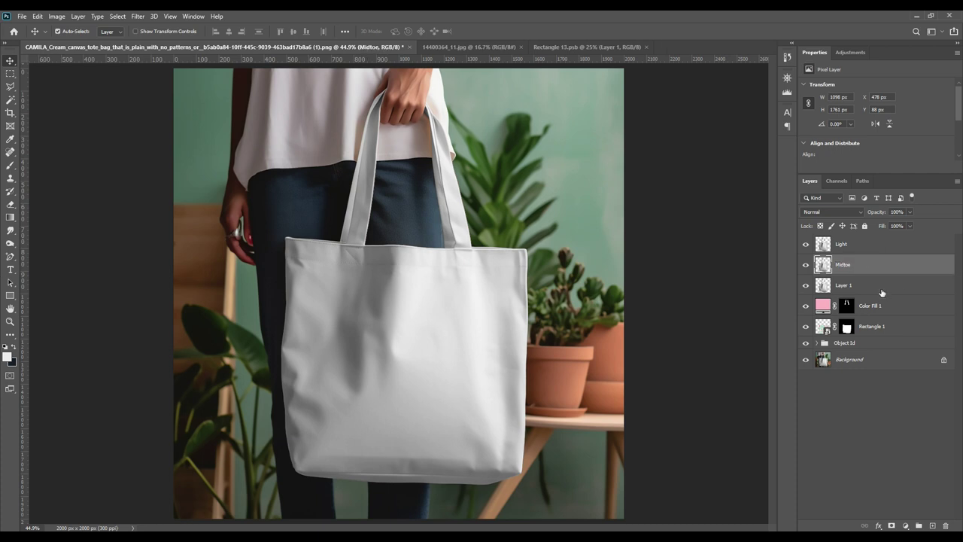
double_click(846, 286)
type("Shadow")
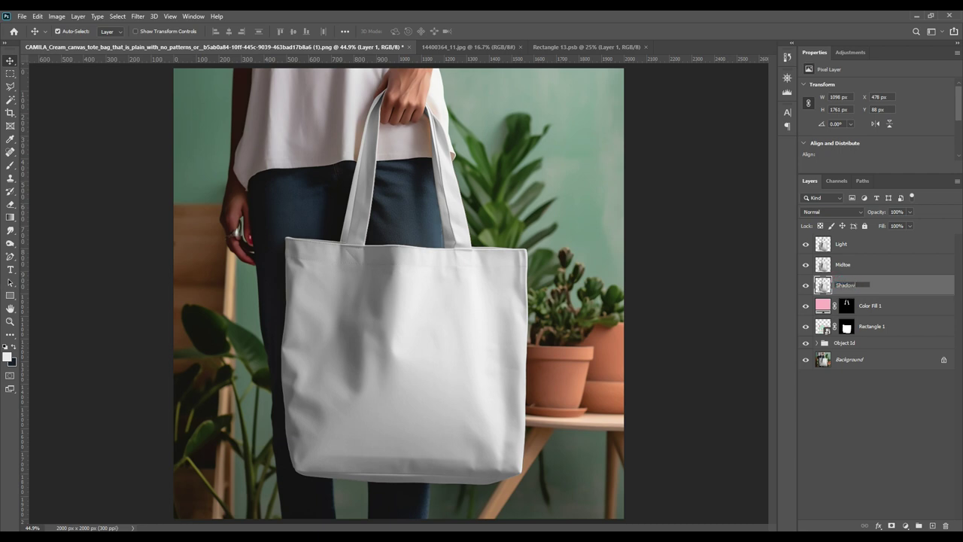
key("Return")
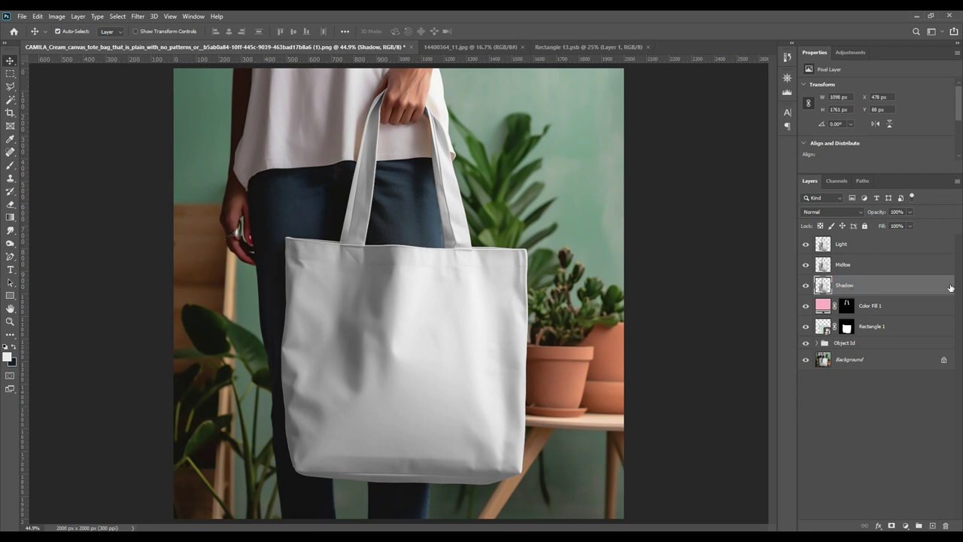
Step: Hide the Midtoe and Light layers and set the Shadow layer's blend mode to Linear Burn
left_click(807, 264)
left_click(806, 244)
left_click(839, 210)
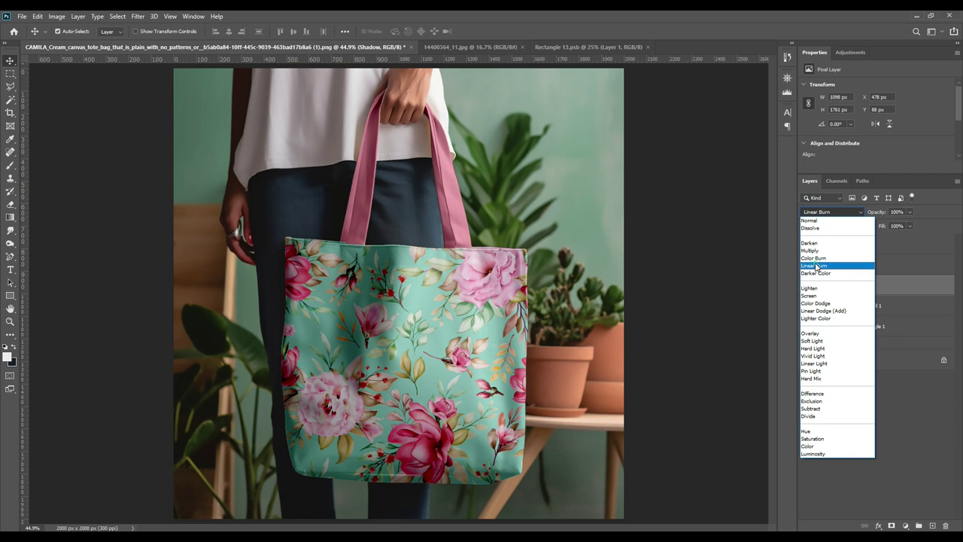
left_click(815, 266)
Step: Show the Midtoe layer and set its blend mode to Linear Dodge (Add)
left_click(806, 264)
left_click(852, 266)
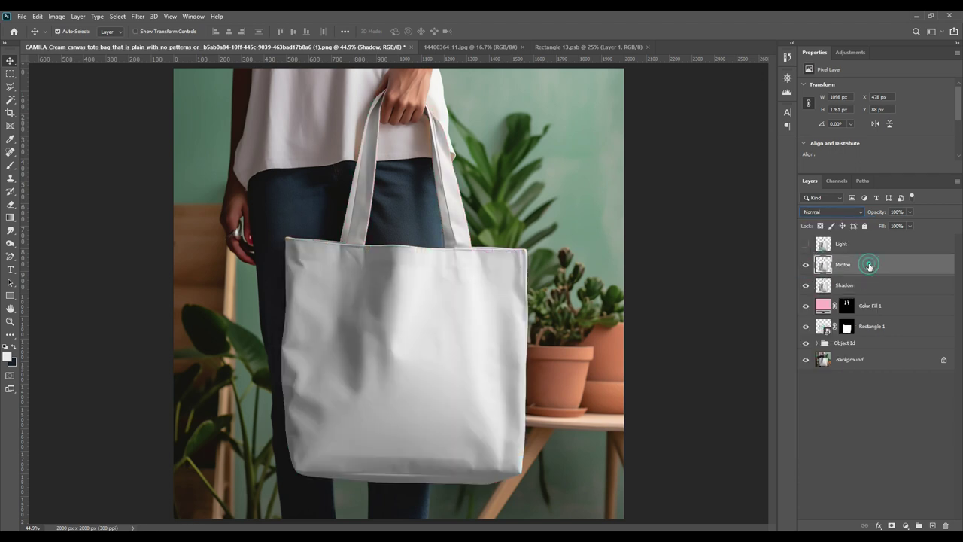
left_click(846, 212)
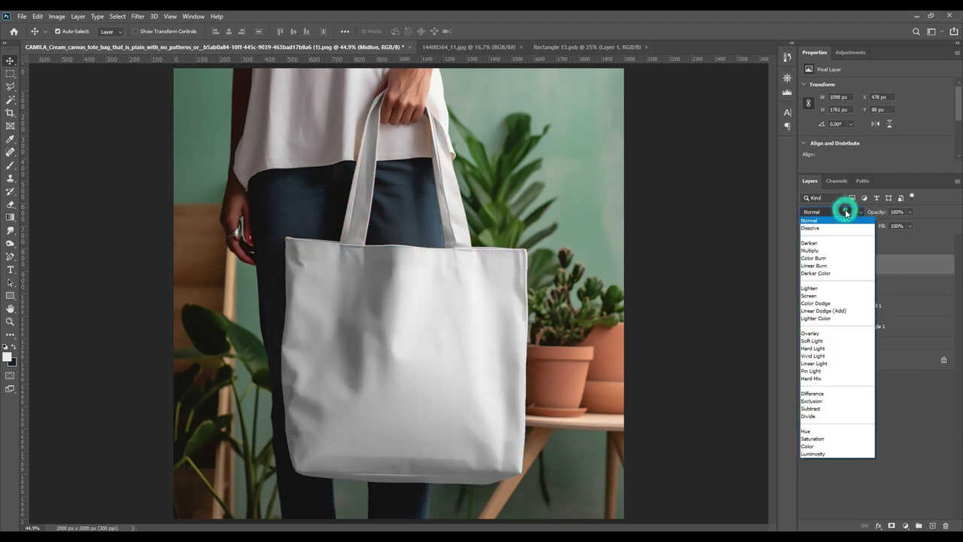
left_click(842, 312)
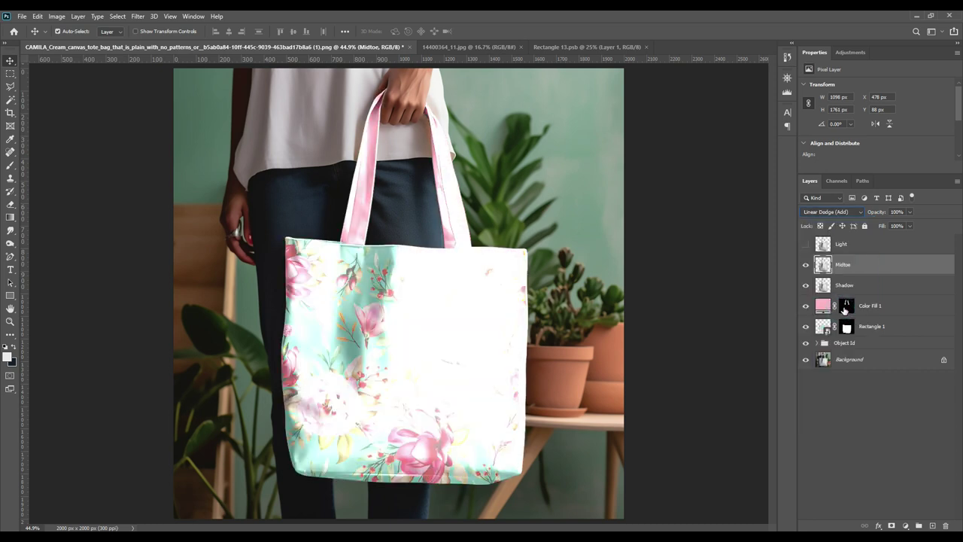
Step: Apply Levels to the Midtoe layer with input black at 148 and output white at about 35, comparing the layer on and off
left_click(51, 18)
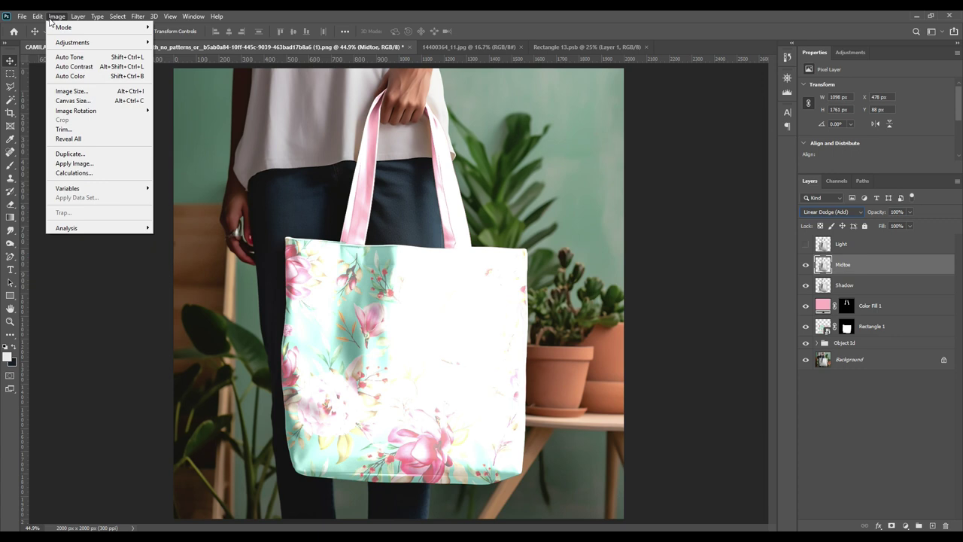
mouse_move(71, 48)
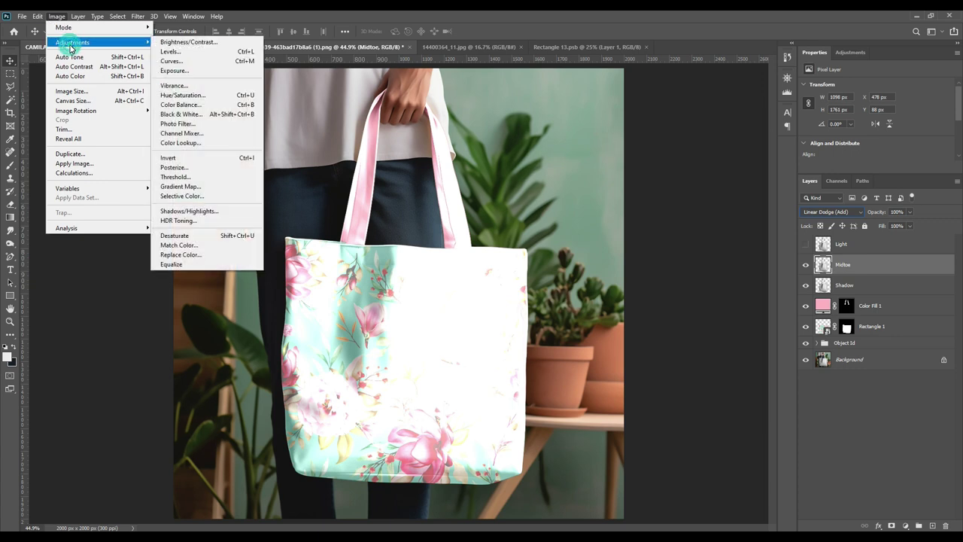
left_click(245, 54)
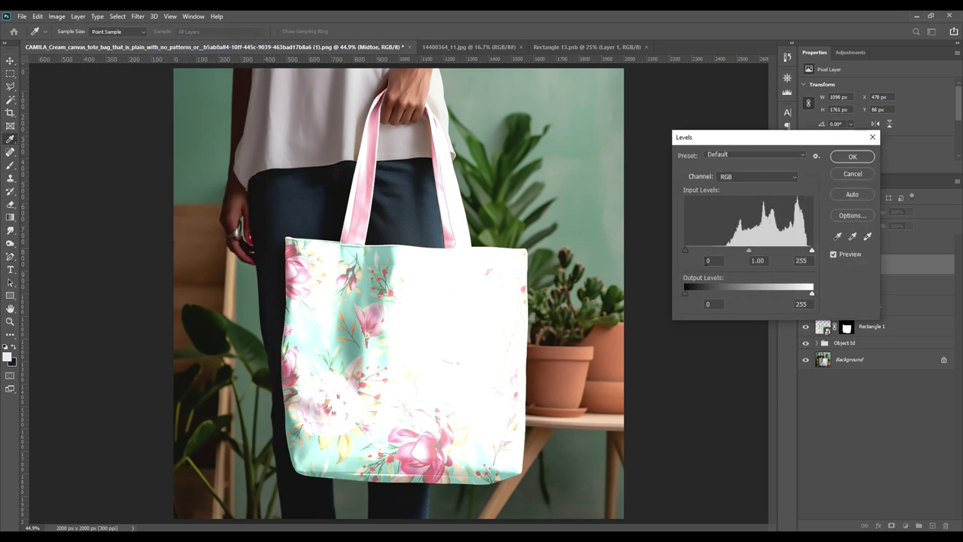
left_click_drag(686, 250, 757, 251)
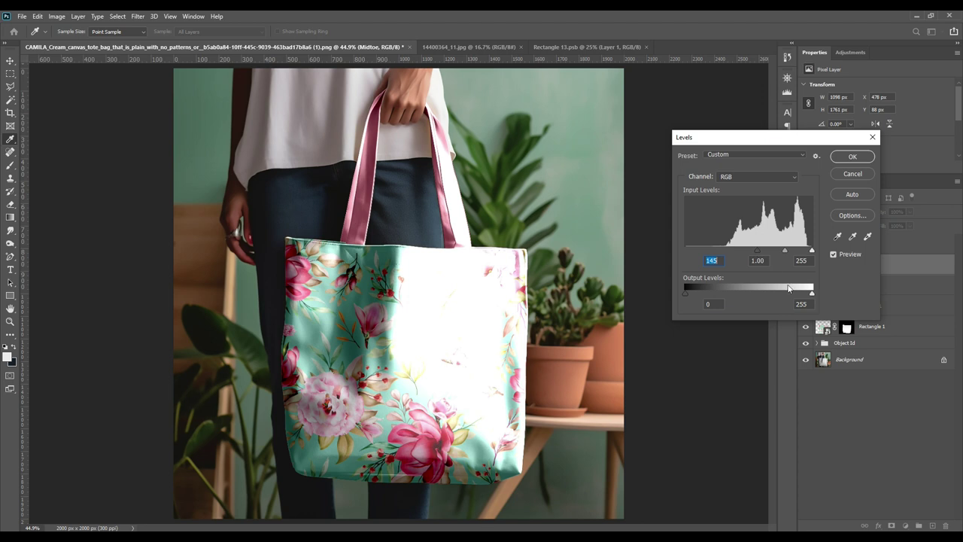
left_click_drag(812, 294, 699, 298)
mouse_move(755, 251)
left_mouse_down()
mouse_move(742, 251)
mouse_move(760, 254)
left_mouse_up()
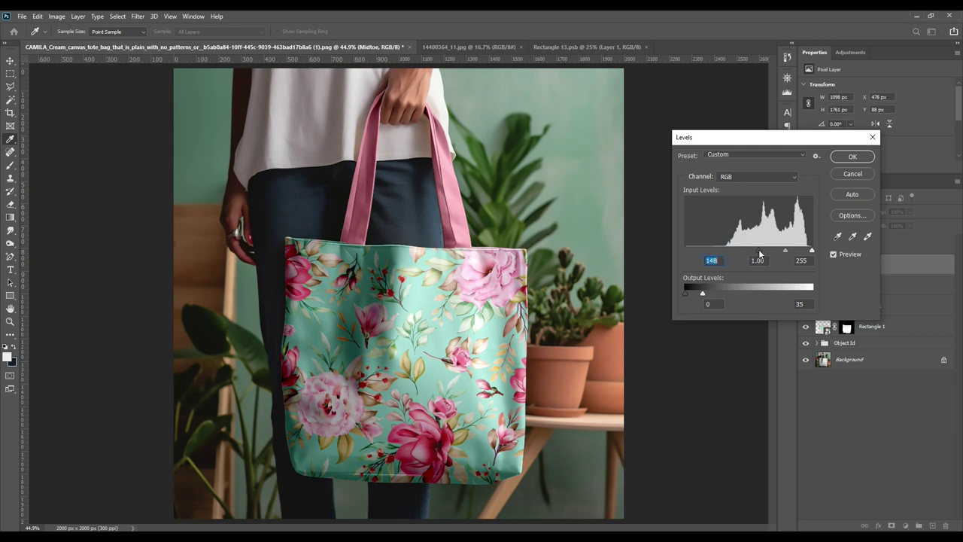
left_click_drag(699, 293, 698, 292)
left_click(853, 157)
left_click(807, 266)
left_click(807, 266)
left_click(807, 266)
left_click(807, 266)
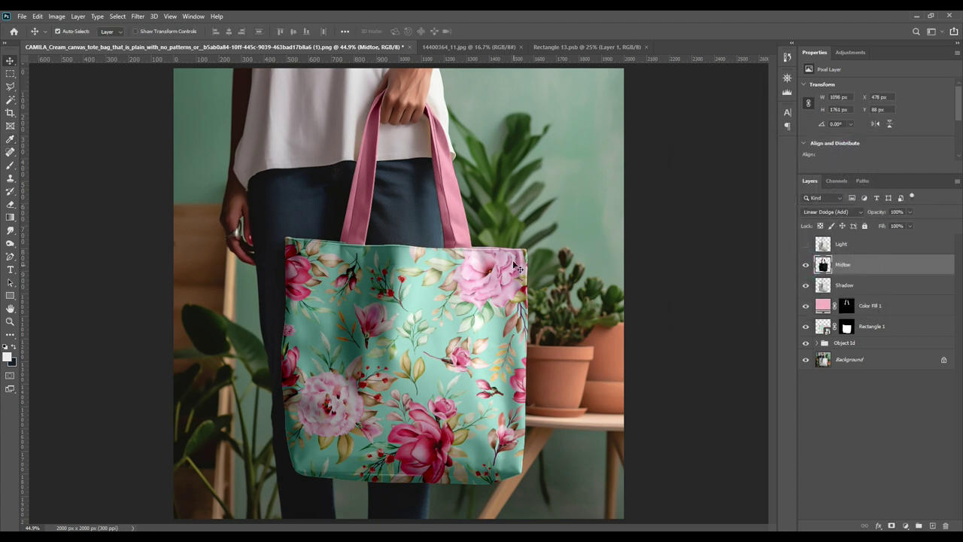
left_click(807, 266)
left_click(807, 265)
Step: Show the Light layer and set its blend mode to Screen
left_click(807, 244)
left_click(869, 248)
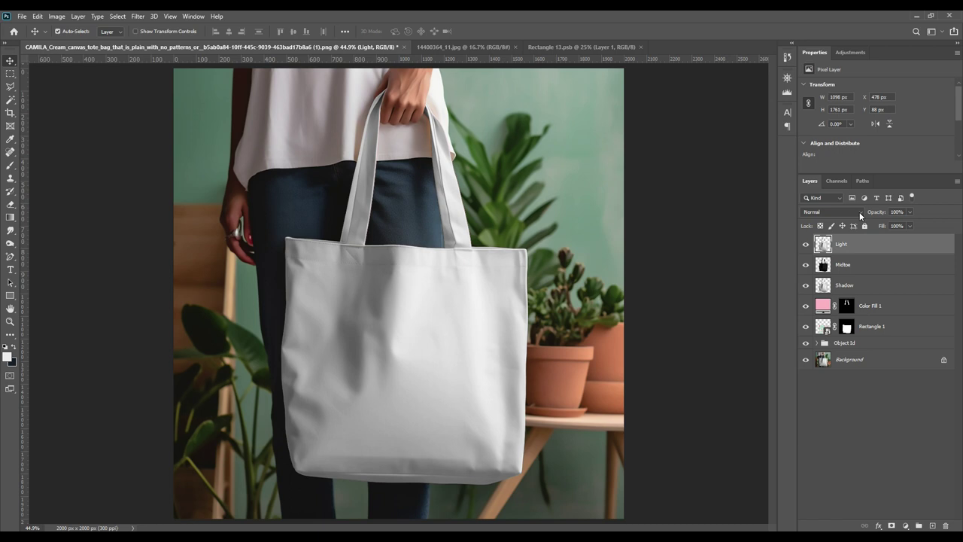
left_click(860, 214)
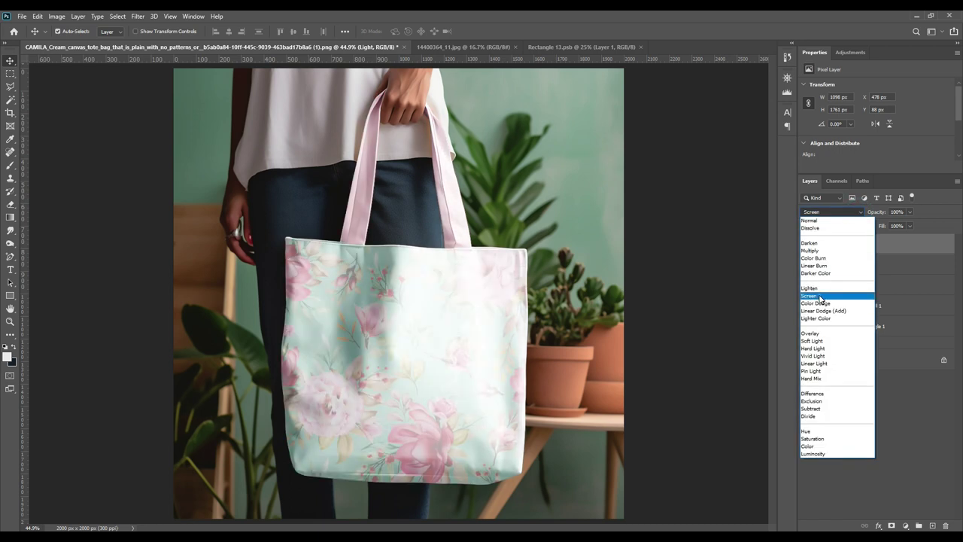
left_click(821, 298)
Step: Apply Levels to the Light layer with input black at 219 and output white at about 173, comparing the layer on and off
left_click(56, 15)
mouse_move(85, 42)
left_click(177, 49)
left_click_drag(686, 250, 795, 254)
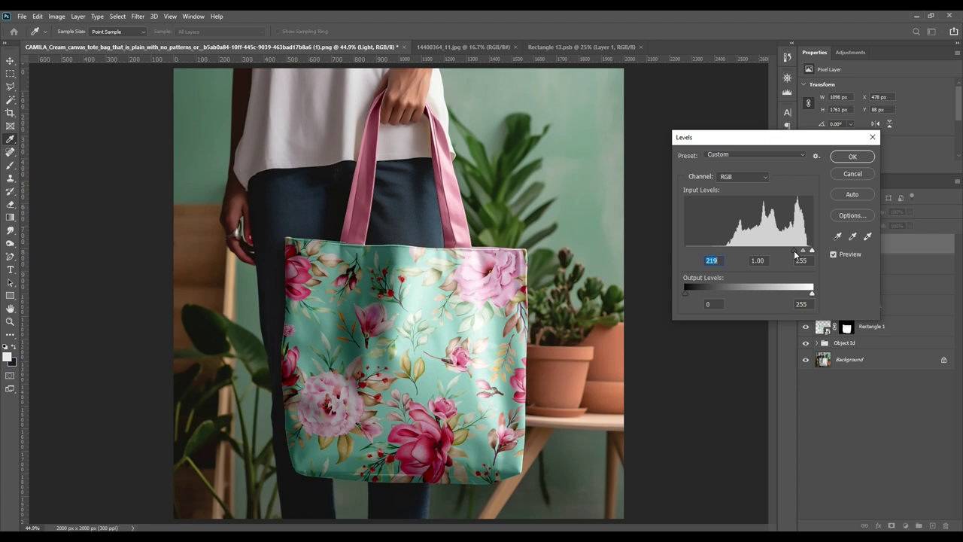
left_click_drag(813, 299, 781, 296)
left_click(853, 157)
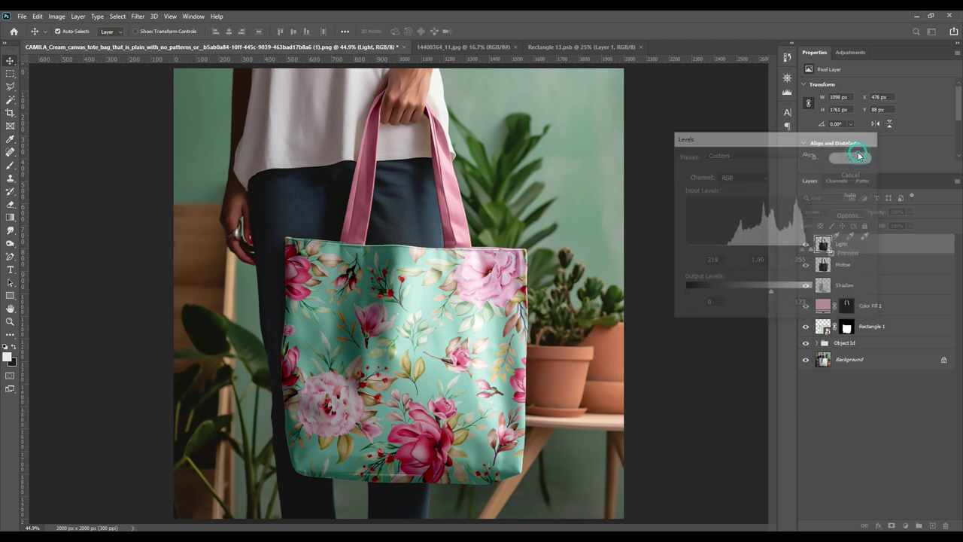
left_click(806, 244)
left_click(806, 244)
left_click(806, 244)
left_click(806, 244)
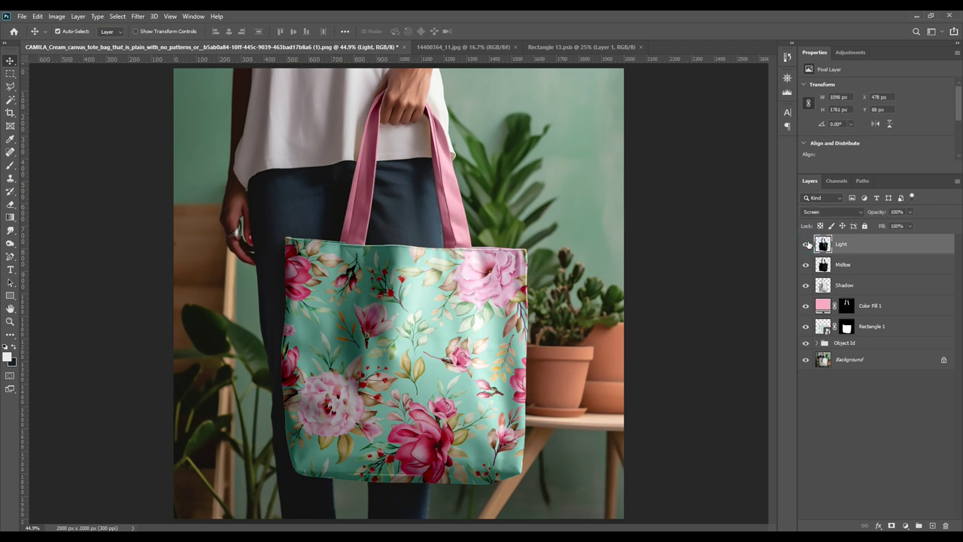
left_click(807, 249)
left_click(807, 248)
Step: Group the Shadow, Midtoe and Light layers and name the group FX
left_click(885, 430)
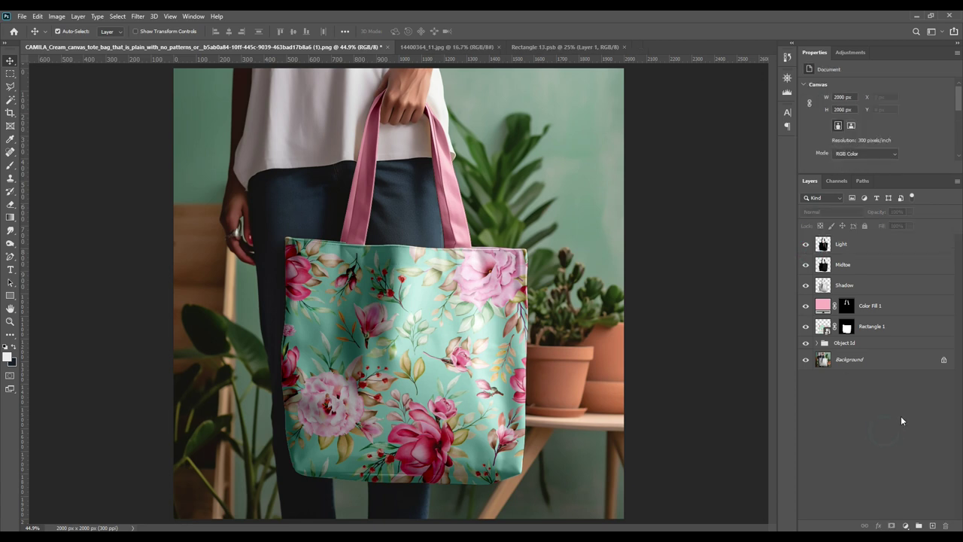
left_click(863, 280)
left_click(861, 247, "shift")
key("ctrl+g")
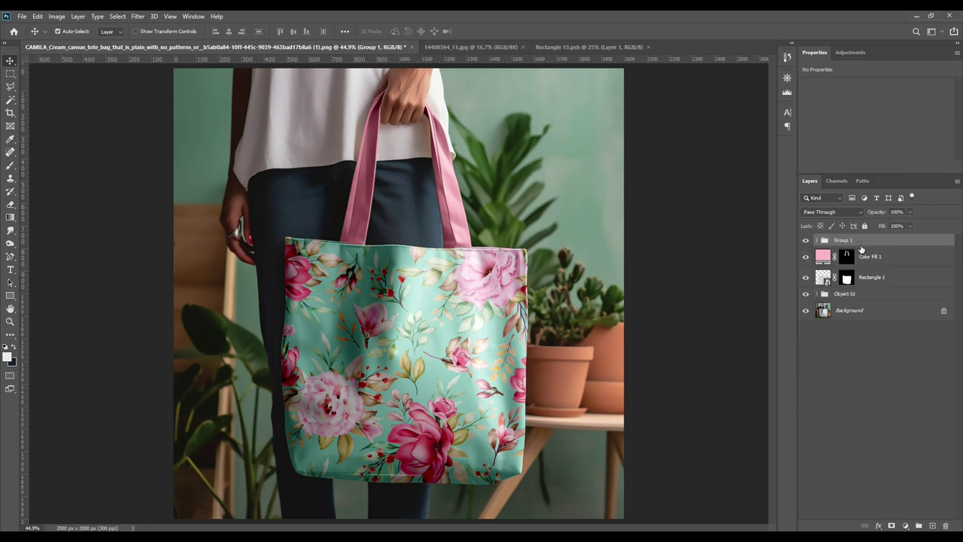
double_click(843, 241)
type("fl")
type("X")
Step: Rename the Color Fill 1 layer as Change Color and the Rectangle 1 smart object as Change Design
left_click(893, 252)
double_click(869, 256)
type("Change")
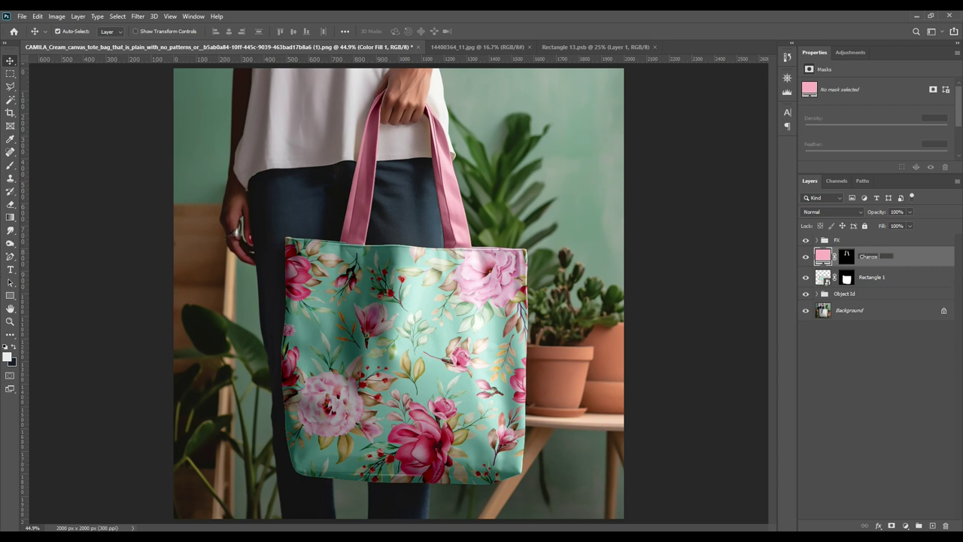
type(" Color")
key("Return")
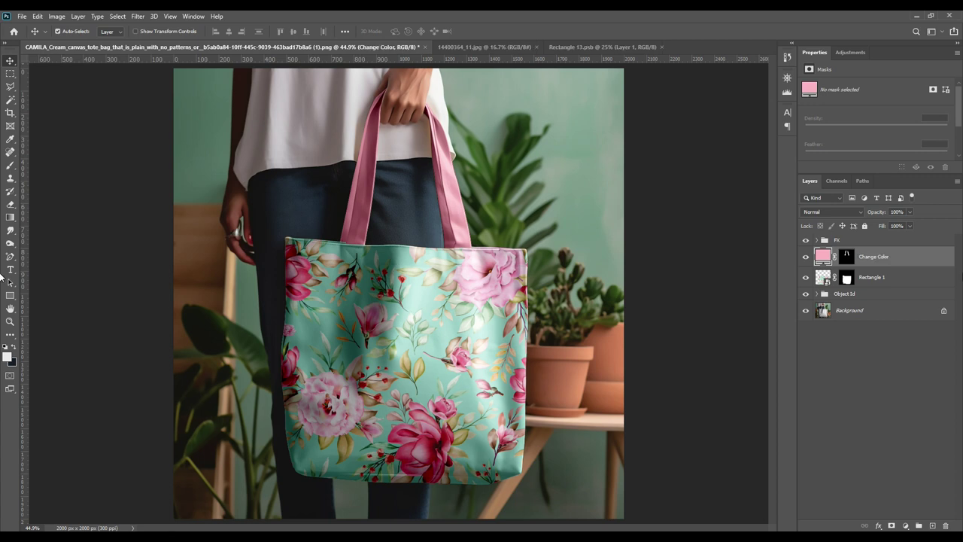
double_click(870, 276)
type("Change Design")
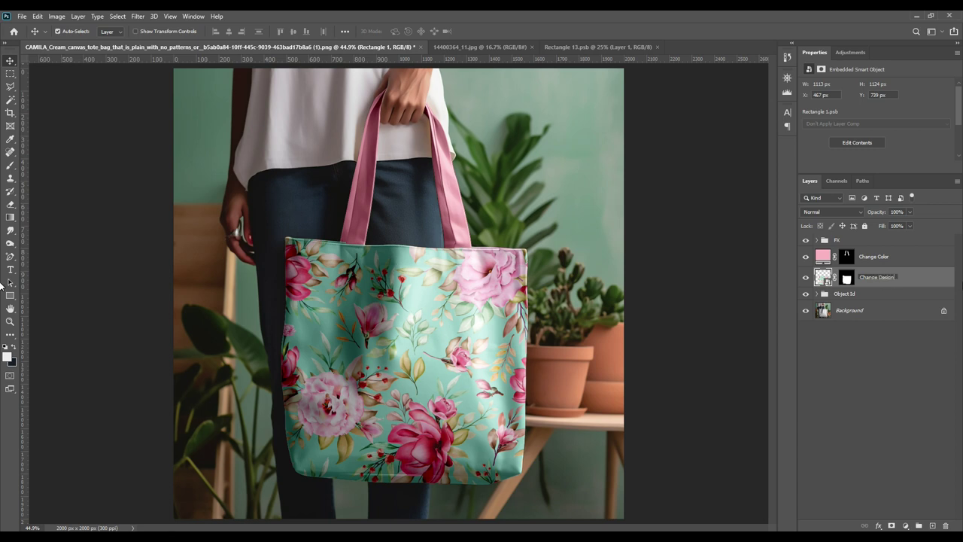
key("Return")
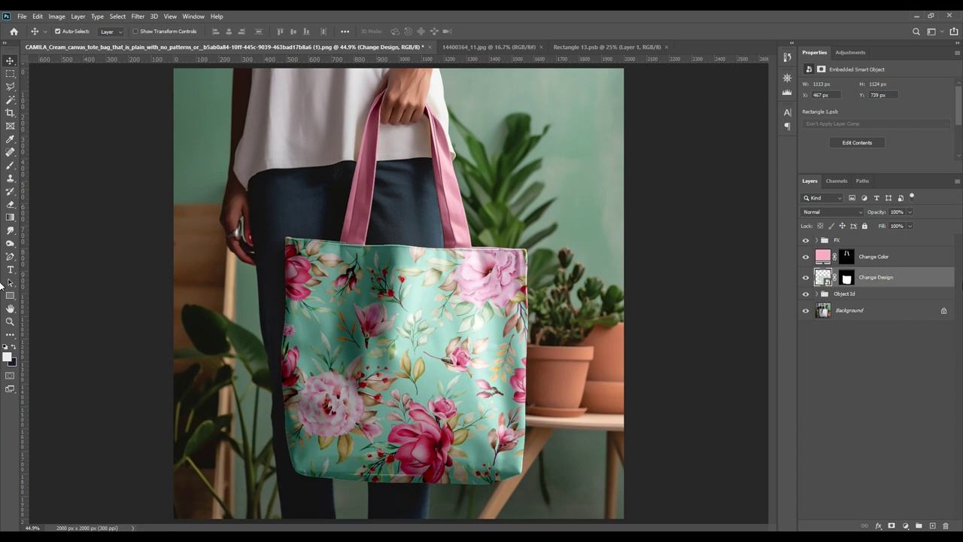
Step: Mark the Change Color and Change Design layers with a red colour label
left_click(884, 356)
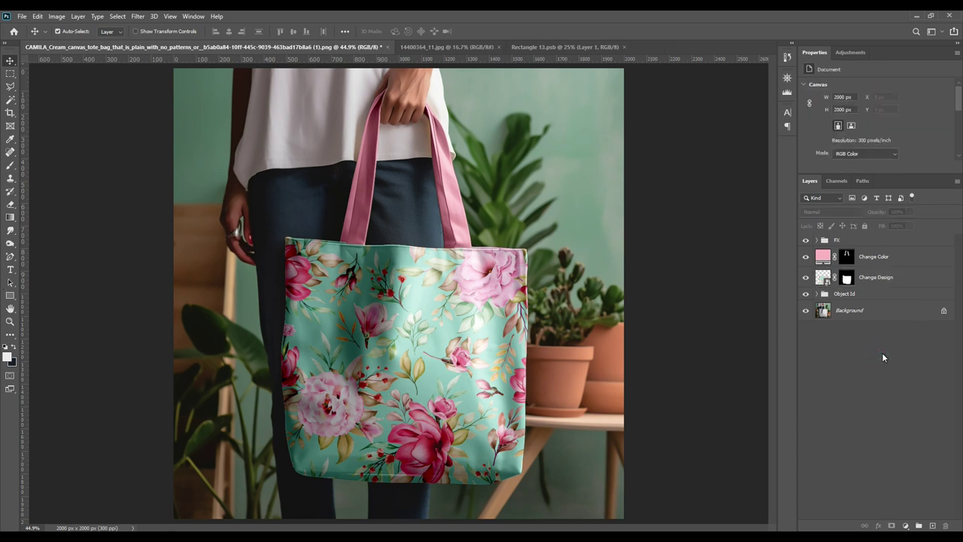
left_click(890, 280)
left_click(891, 259, "shift")
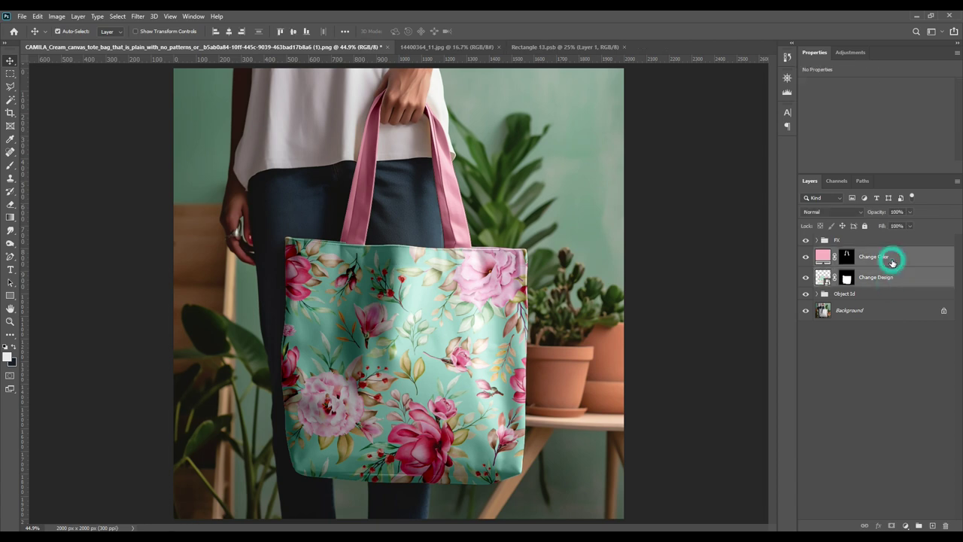
right_click(892, 262)
left_click(771, 443)
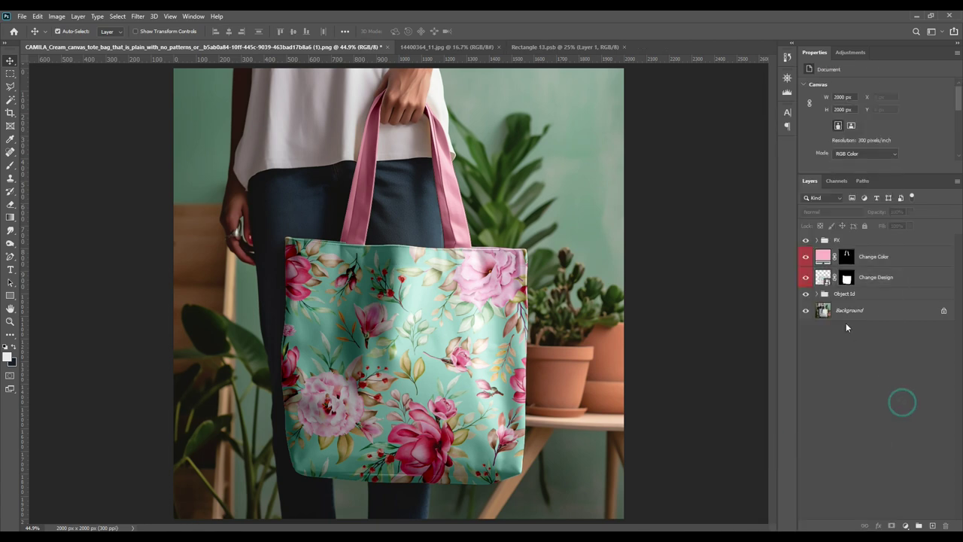
Step: Hide the Object Id group and move it above the FX group in the layer stack
left_click(807, 293)
left_click_drag(847, 293, 829, 245)
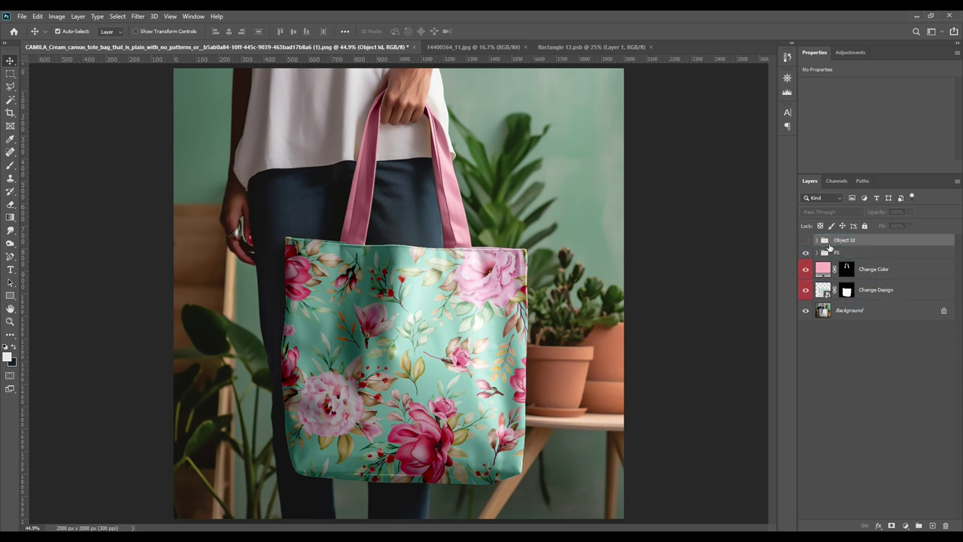
left_click(902, 352)
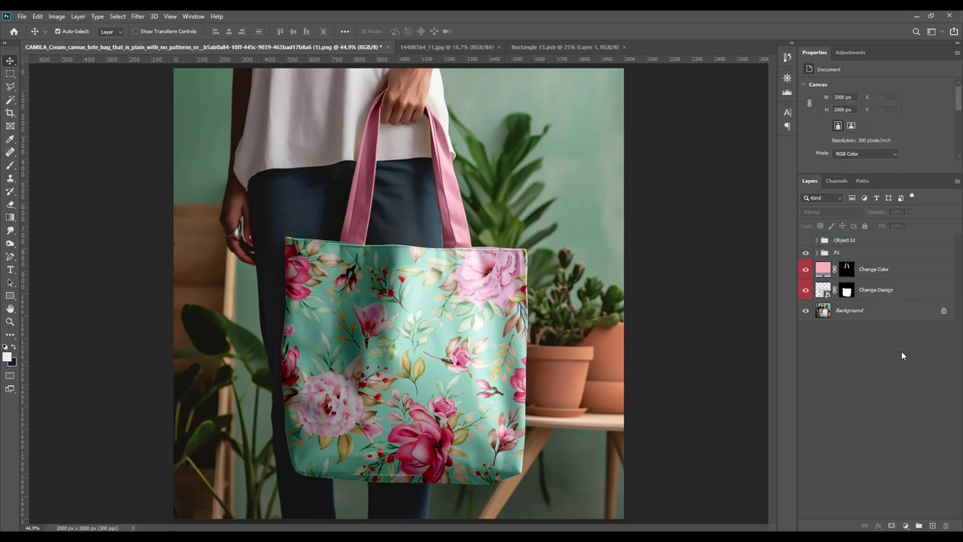